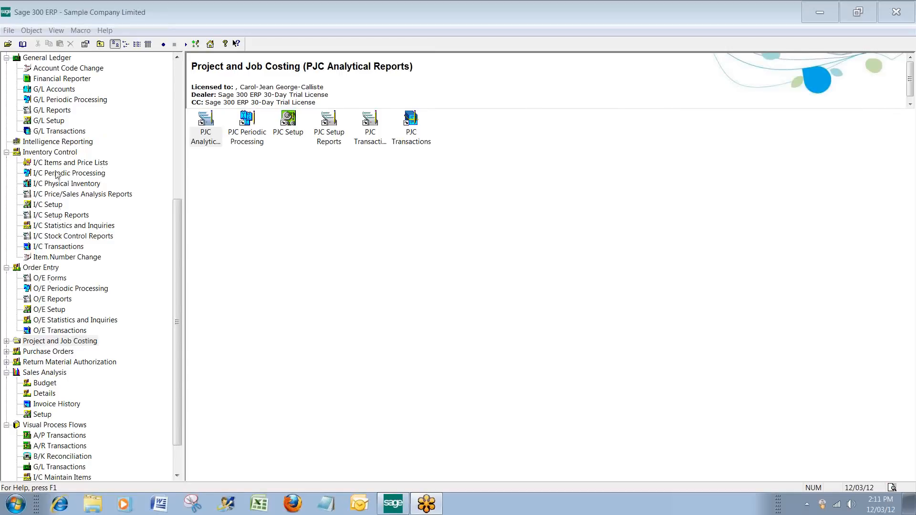
Open the Fiscal Calendar in Common Services, look over the module rows and periods for fiscal year 2020, and close it.
{"action": "left_click", "coordinate": [181, 266]}
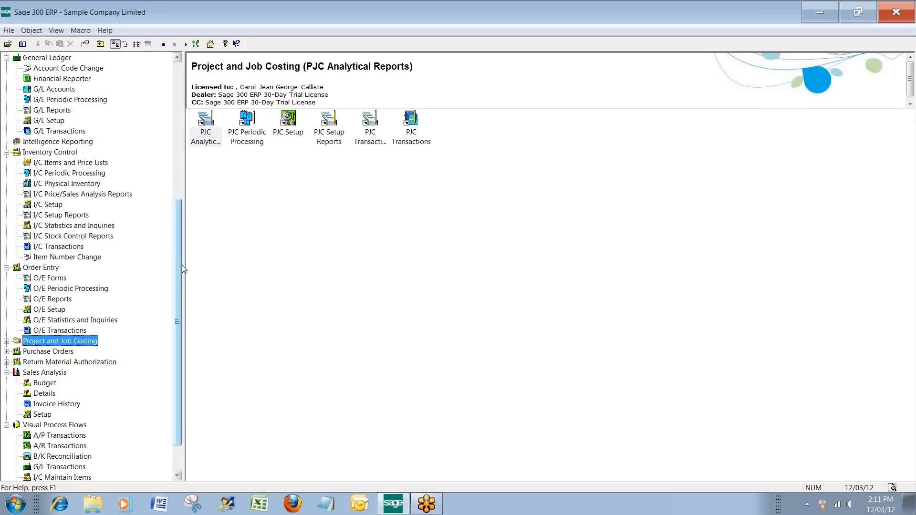
{"action": "scroll", "coordinate": [181, 256], "scroll_direction": "up", "scroll_amount": 7}
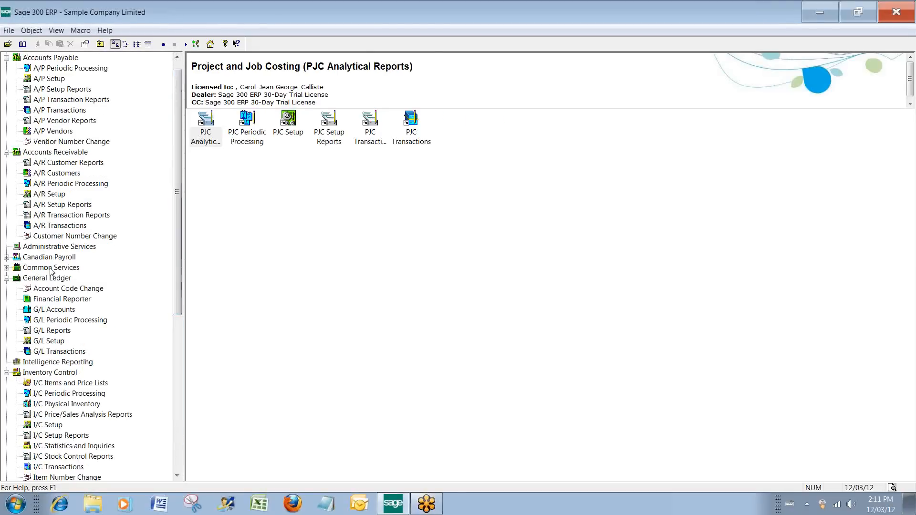
{"action": "left_click", "coordinate": [51, 268]}
{"action": "double_click", "coordinate": [246, 122]}
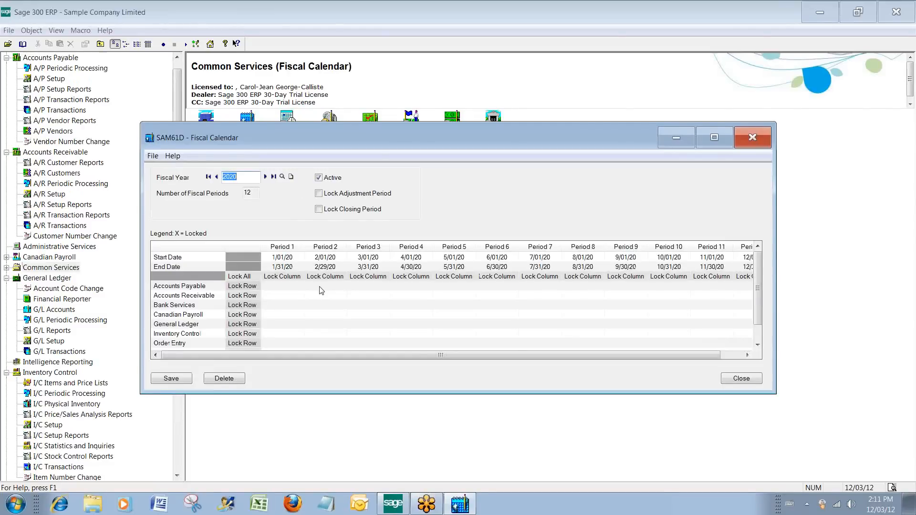
{"action": "left_click", "coordinate": [321, 287]}
{"action": "left_click", "coordinate": [309, 297]}
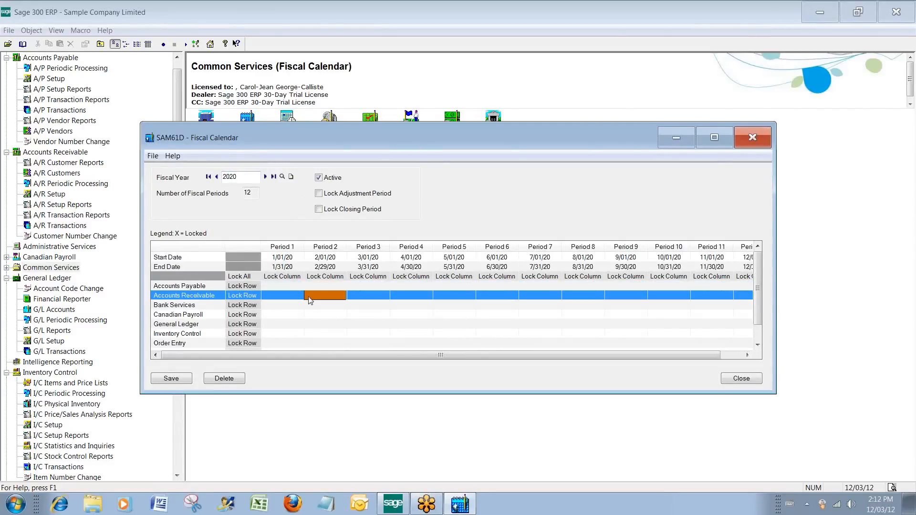
{"action": "left_click", "coordinate": [307, 305]}
{"action": "left_click", "coordinate": [302, 314]}
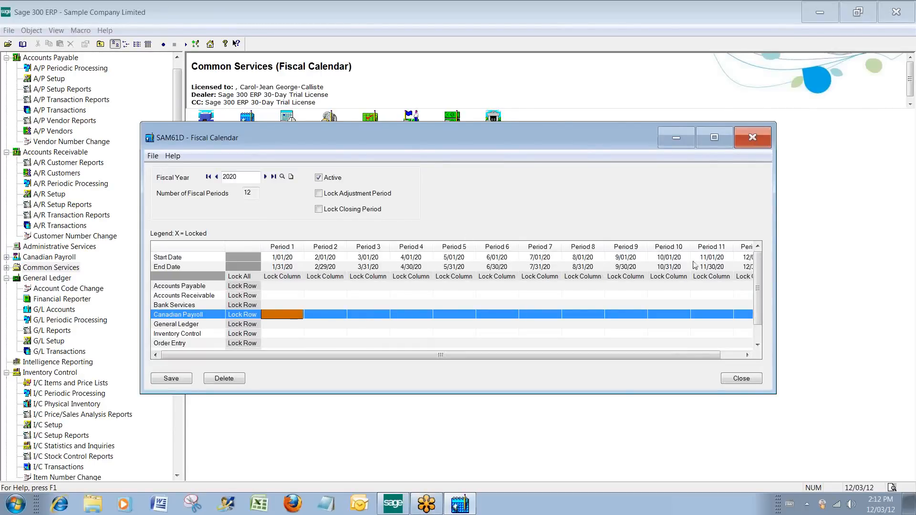
{"action": "left_click", "coordinate": [747, 145]}
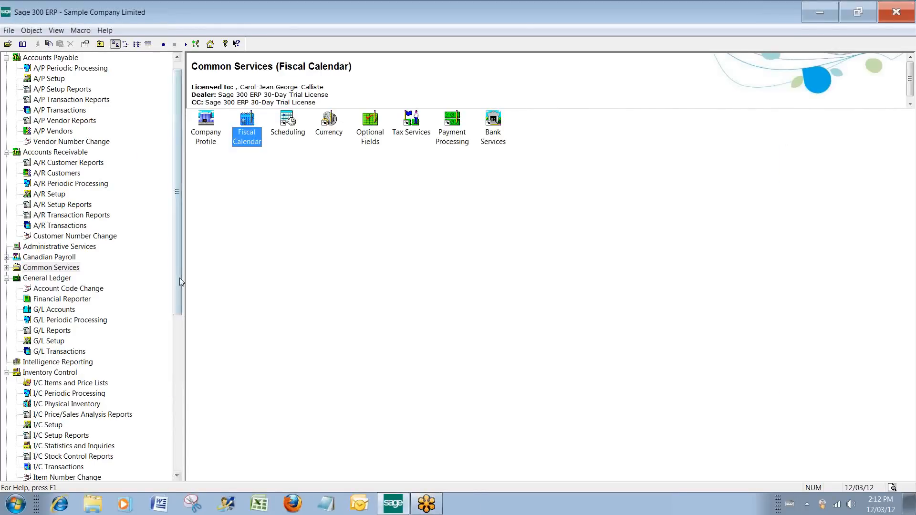
Show the contents of the Visual Process Flows folder and view the list of current LanPak users.
{"action": "left_click_drag", "start_coordinate": [180, 278], "coordinate": [163, 433]}
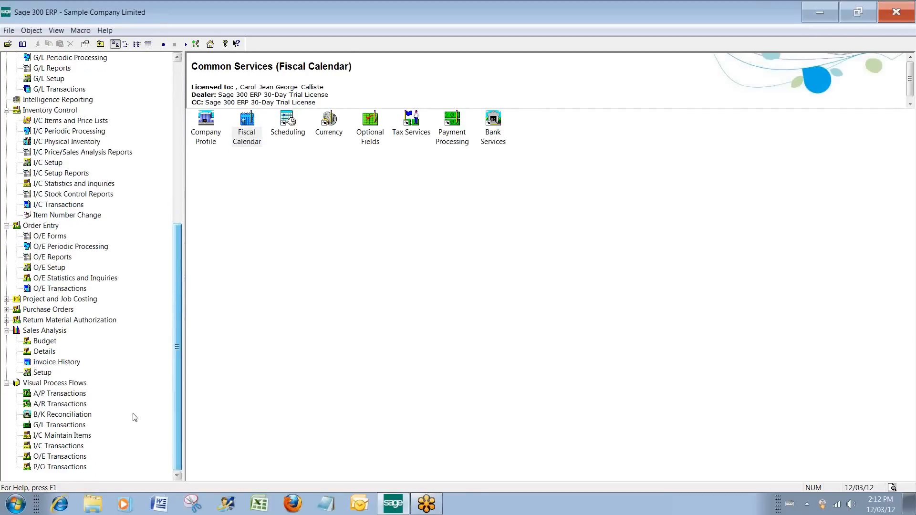
{"action": "left_click", "coordinate": [46, 384]}
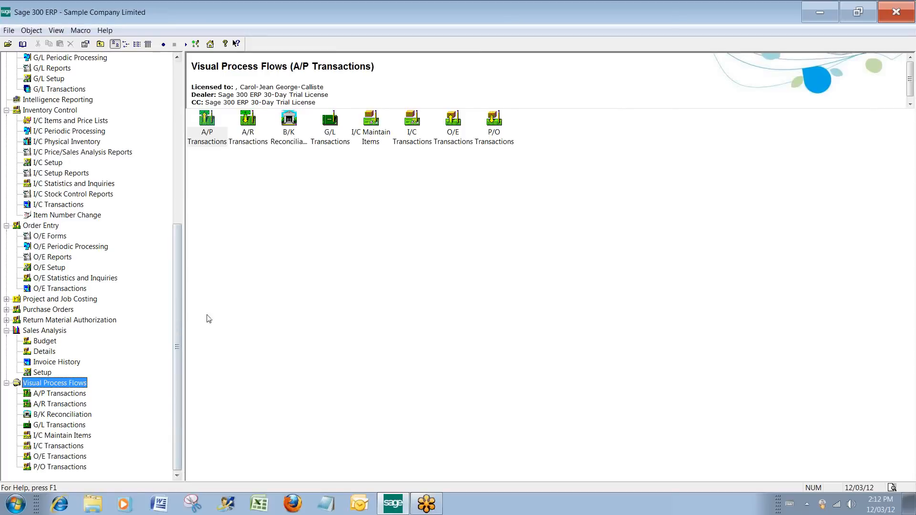
{"action": "left_click", "coordinate": [109, 31]}
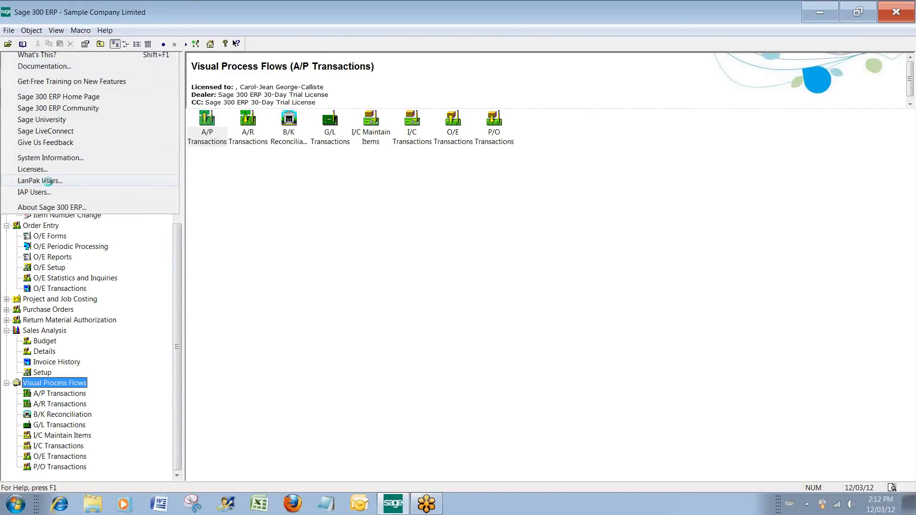
{"action": "left_click", "coordinate": [119, 182]}
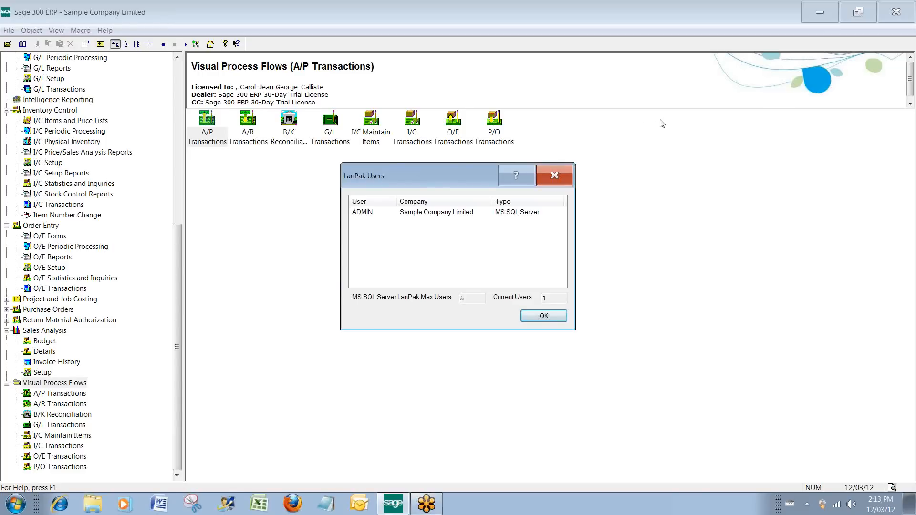
{"action": "left_click", "coordinate": [544, 316]}
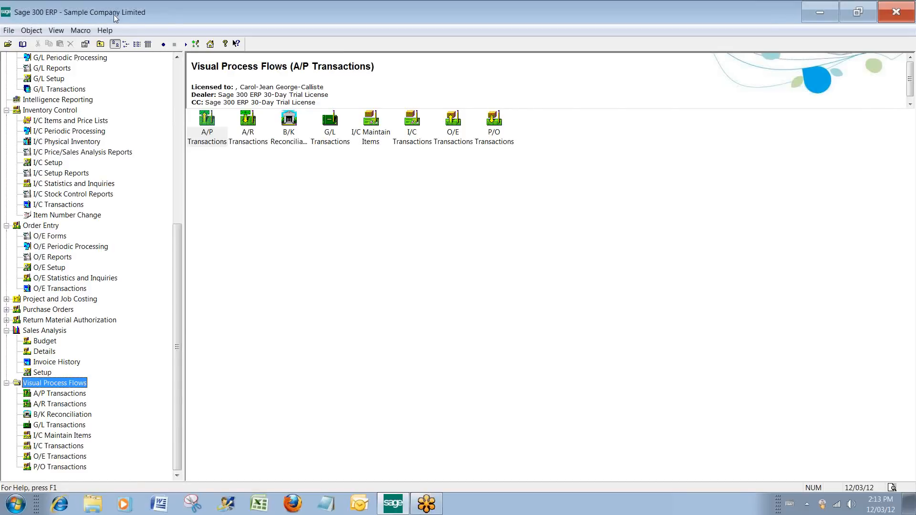
Switch to Company 2 as user ADMIN and dismiss the startup messages and the Licenses window.
{"action": "left_click", "coordinate": [8, 31]}
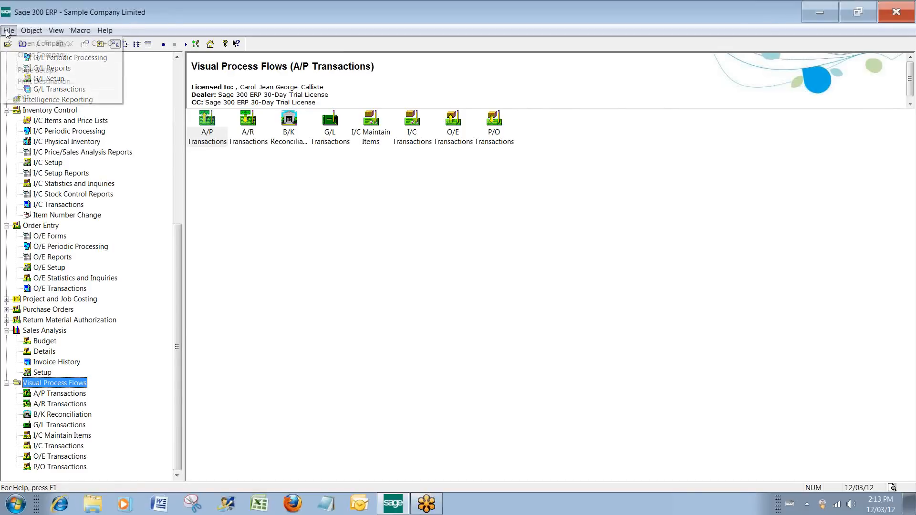
{"action": "left_click", "coordinate": [38, 43]}
{"action": "left_click", "coordinate": [450, 270]}
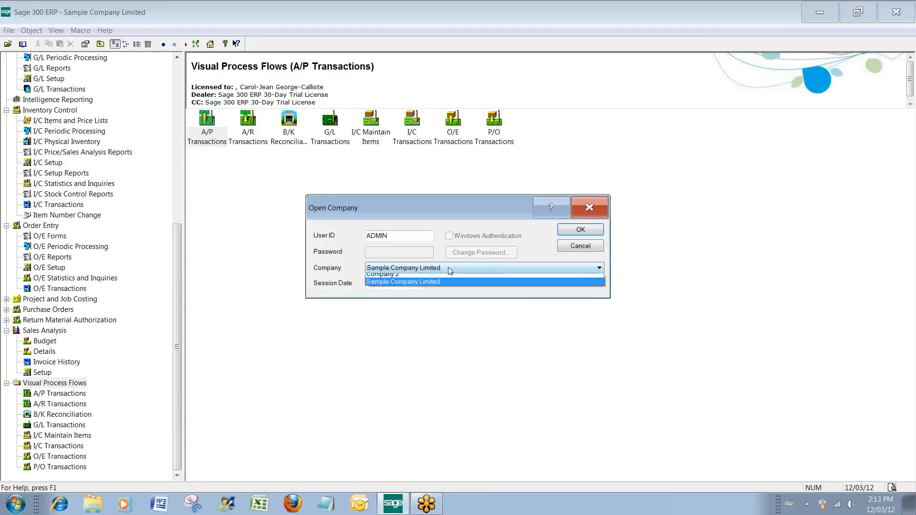
{"action": "left_click", "coordinate": [407, 275]}
{"action": "left_click", "coordinate": [593, 231]}
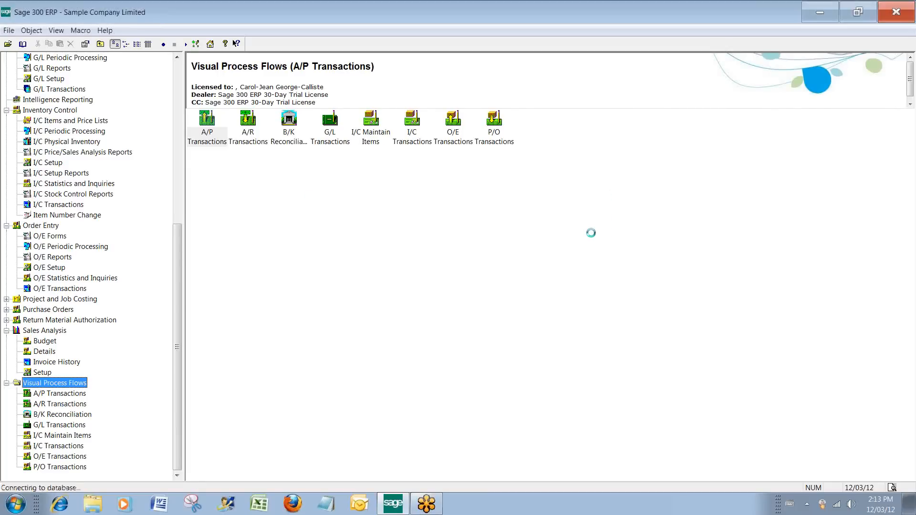
{"action": "left_click", "coordinate": [507, 294]}
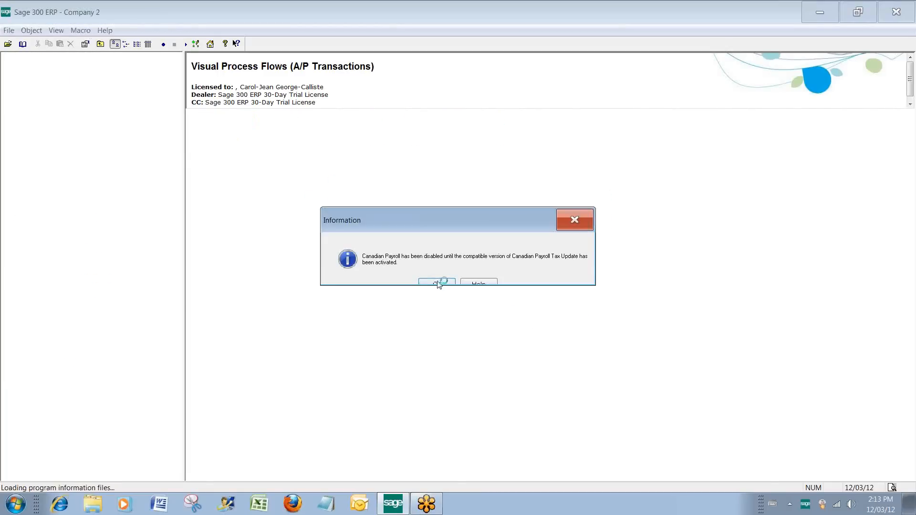
{"action": "left_click", "coordinate": [437, 283]}
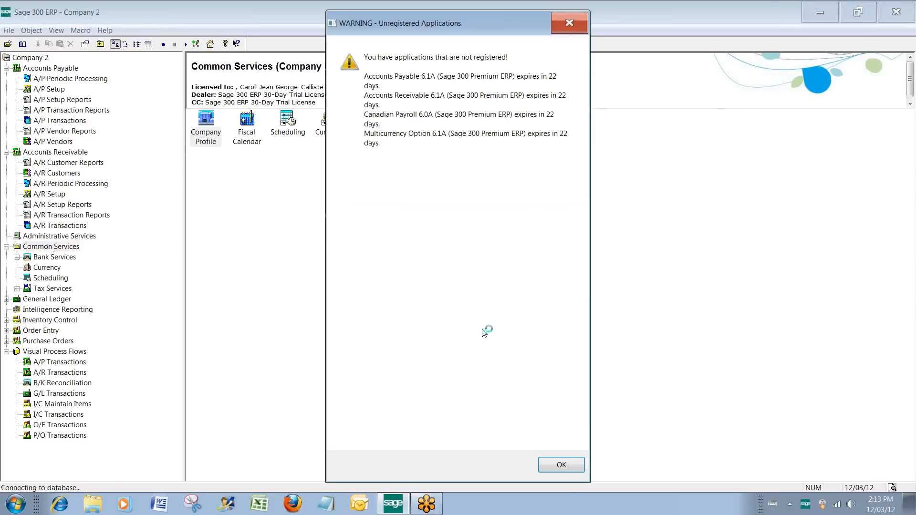
{"action": "key", "text": "Return"}
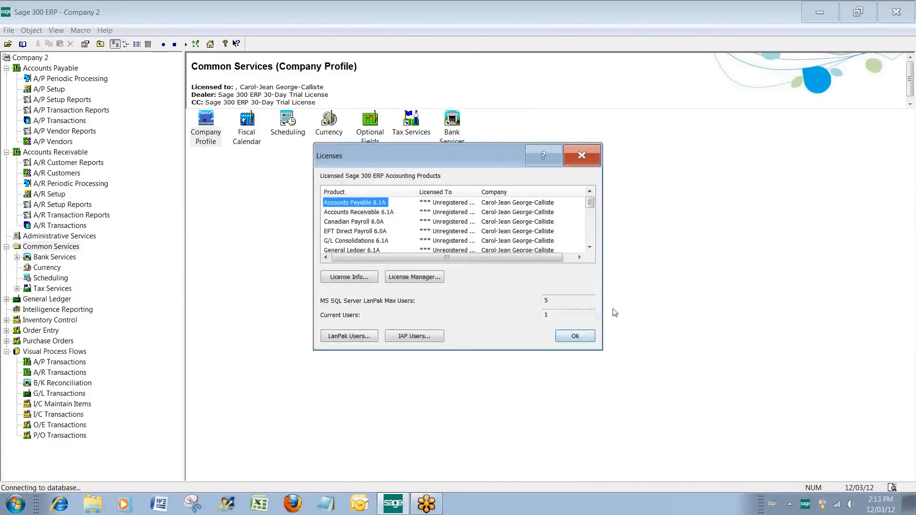
{"action": "left_click", "coordinate": [575, 337]}
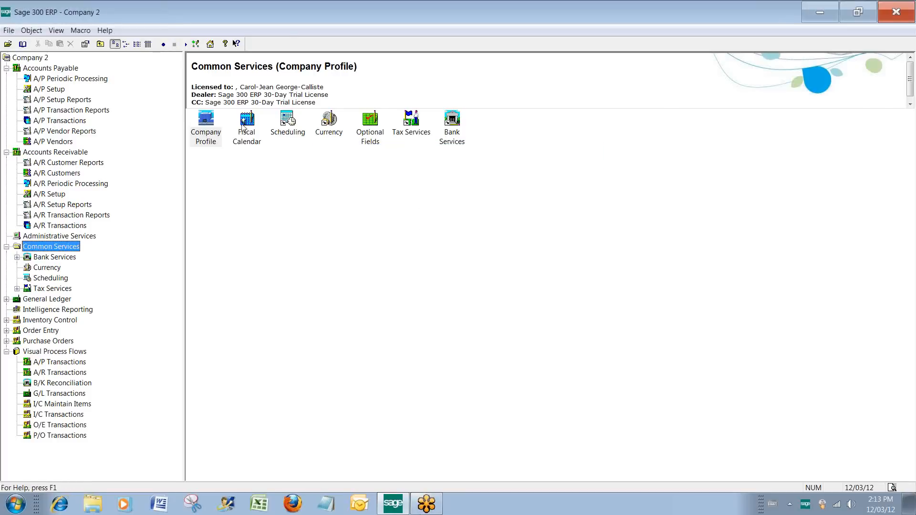
Exit the accounting program and confirm the exit.
{"action": "left_click", "coordinate": [7, 32]}
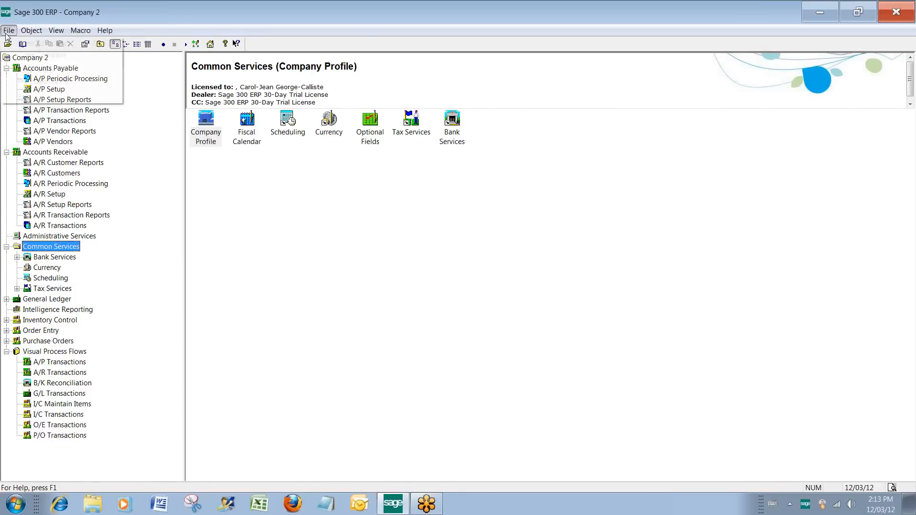
{"action": "mouse_move", "coordinate": [56, 31]}
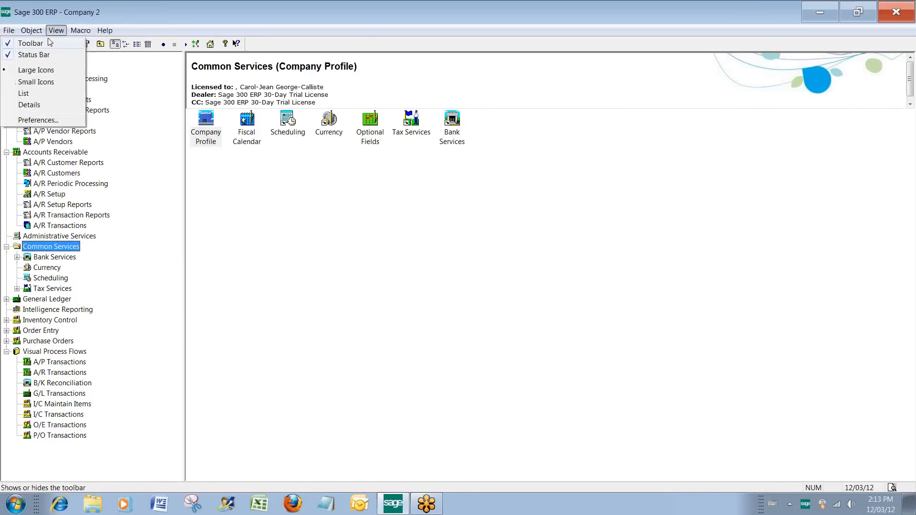
{"action": "left_click", "coordinate": [8, 32]}
{"action": "left_click", "coordinate": [8, 31]}
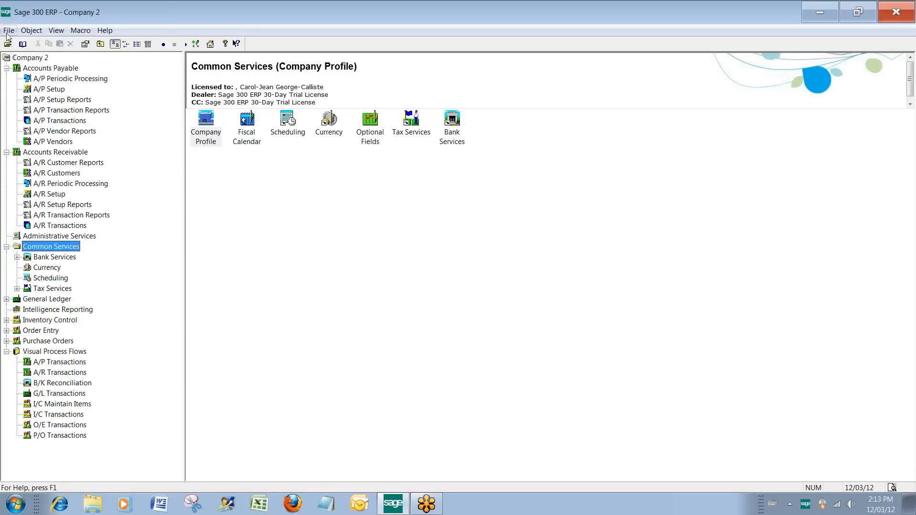
{"action": "left_click", "coordinate": [23, 97]}
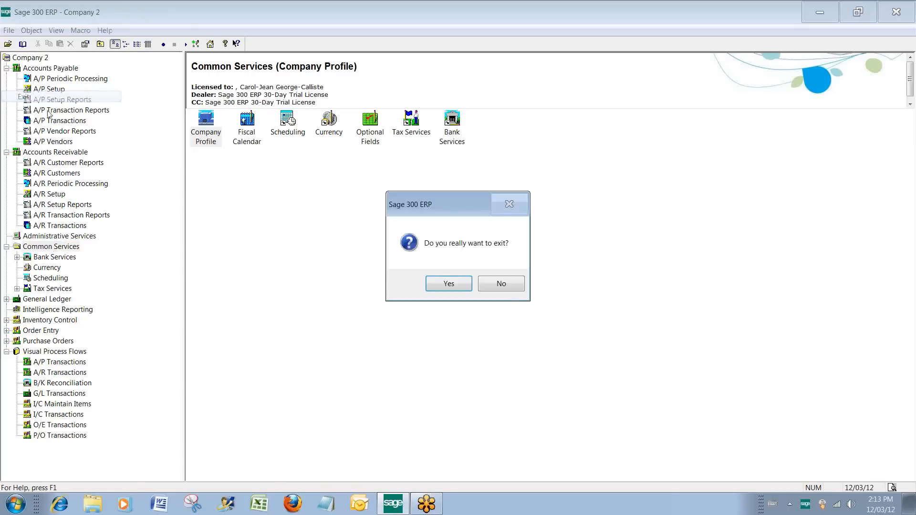
{"action": "left_click", "coordinate": [445, 285]}
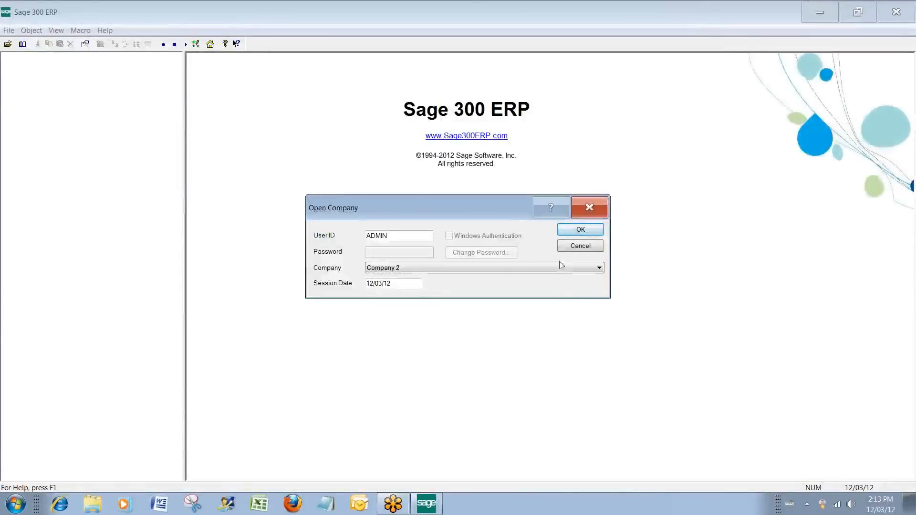
Sign in to Sample Company Limited as ADMIN with session date 12/03/12 and dismiss the unregistered applications warning and Licenses window.
{"action": "left_click", "coordinate": [560, 268]}
{"action": "left_click", "coordinate": [520, 282]}
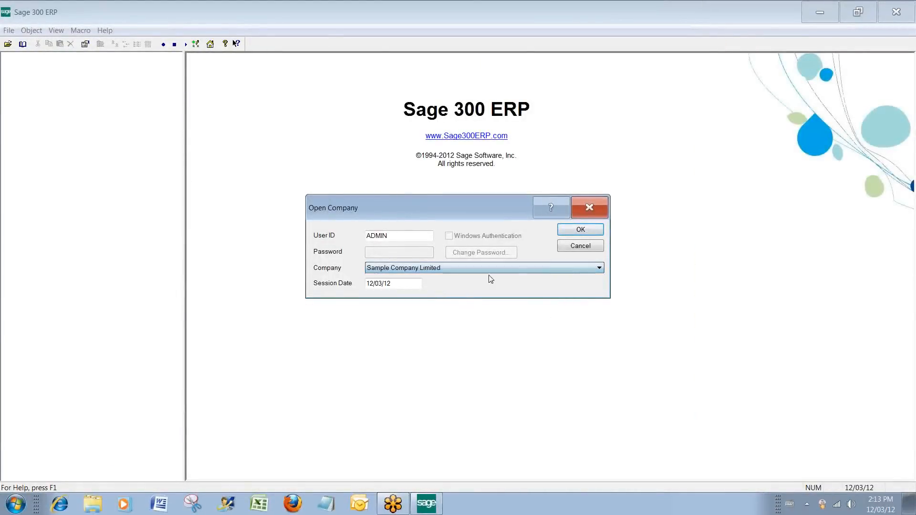
{"action": "left_click", "coordinate": [580, 229]}
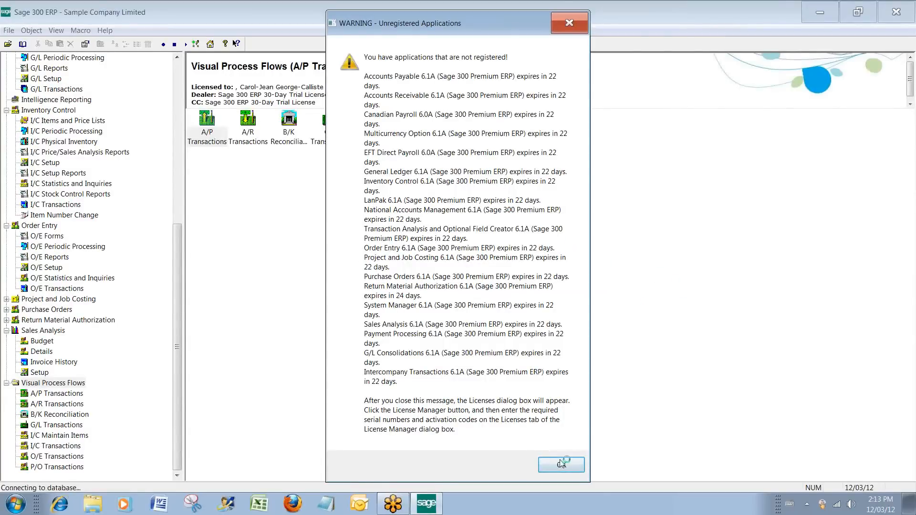
{"action": "left_click", "coordinate": [562, 22]}
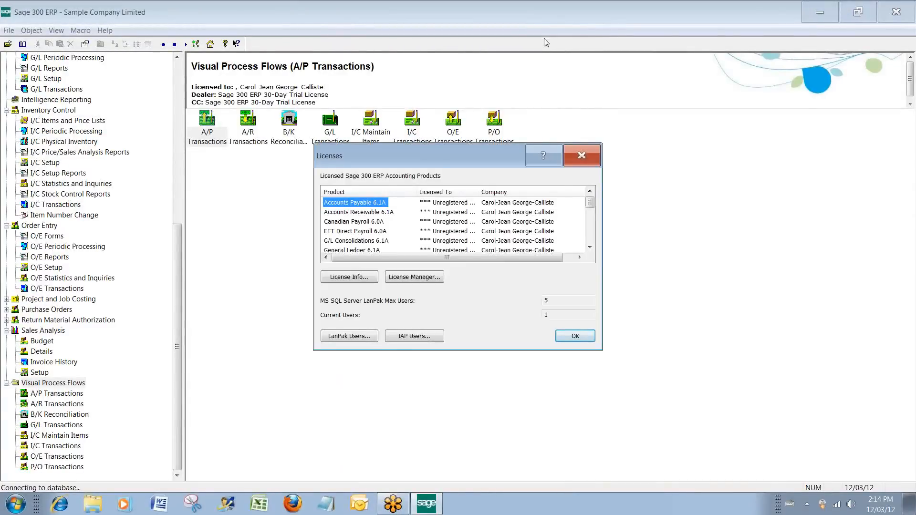
{"action": "left_click", "coordinate": [576, 336]}
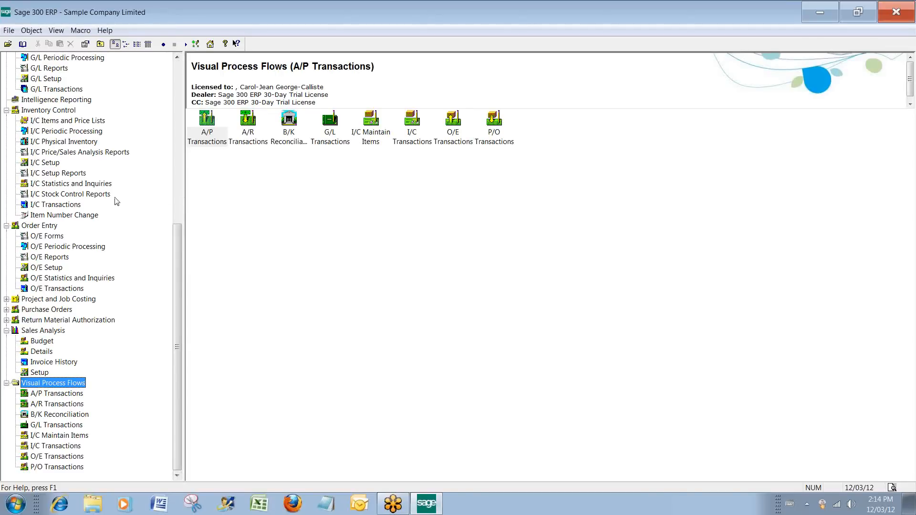
Expand Common Services in the program tree and open its Fiscal Calendar.
{"action": "left_click_drag", "start_coordinate": [175, 257], "coordinate": [119, 124]}
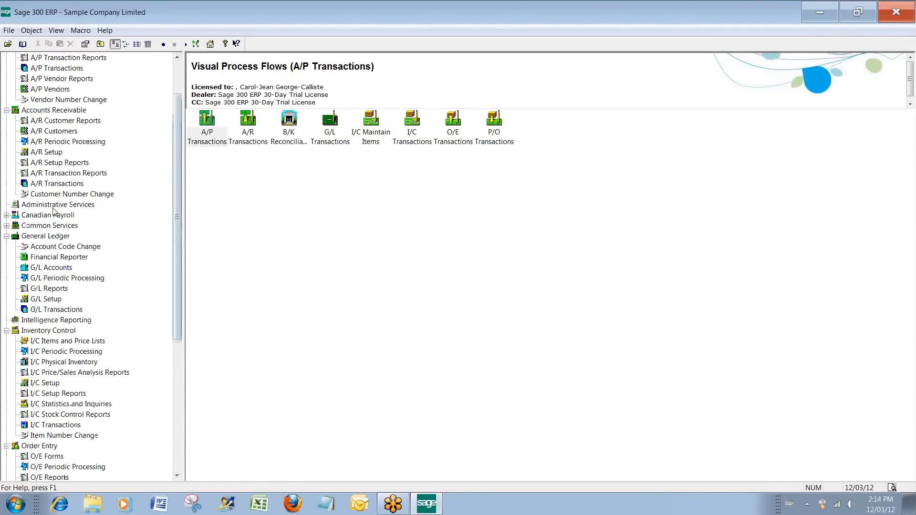
{"action": "left_click", "coordinate": [16, 226]}
{"action": "double_click", "coordinate": [16, 225]}
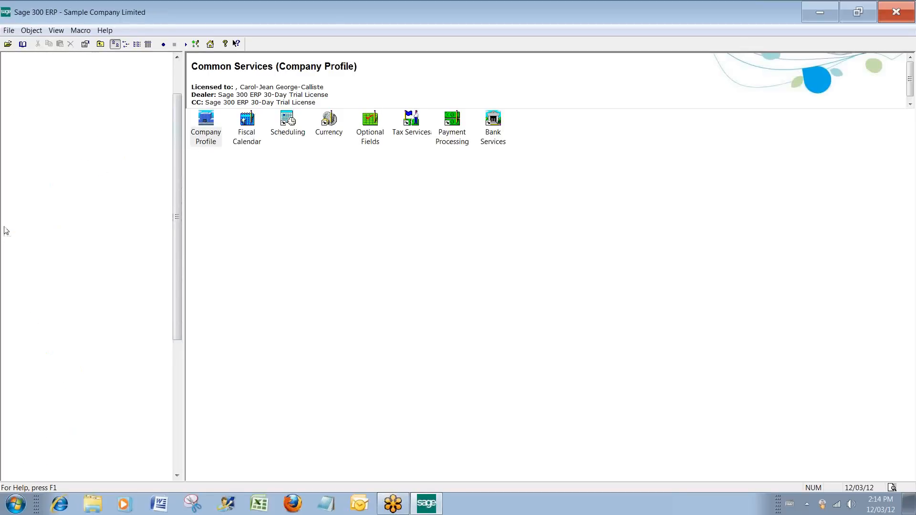
{"action": "left_click", "coordinate": [255, 132]}
{"action": "double_click", "coordinate": [256, 133]}
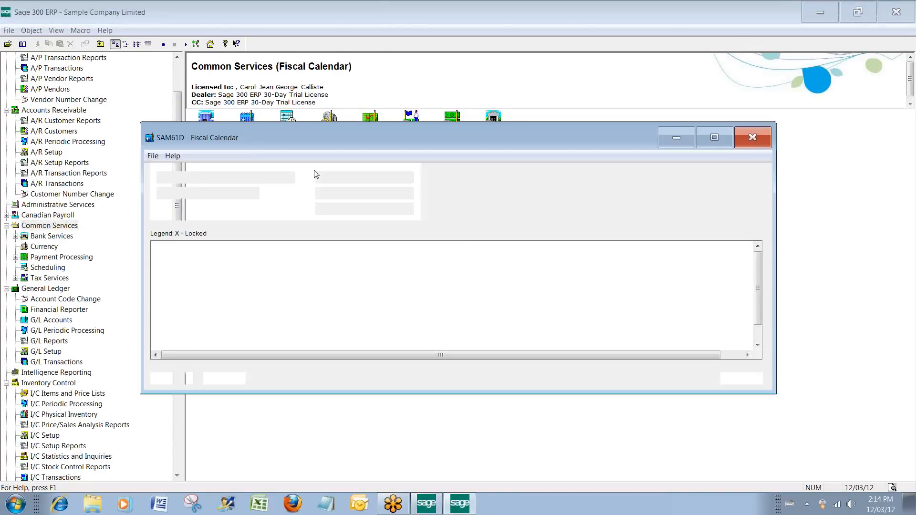
Lock the whole Accounts Payable row for fiscal year 2020 and unlock it again.
{"action": "left_click", "coordinate": [277, 289]}
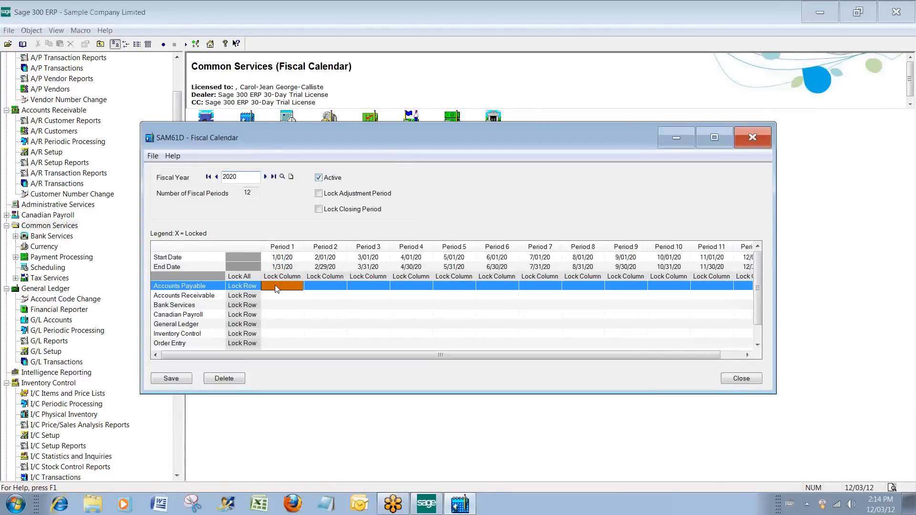
{"action": "left_click", "coordinate": [253, 288]}
{"action": "left_click", "coordinate": [254, 288]}
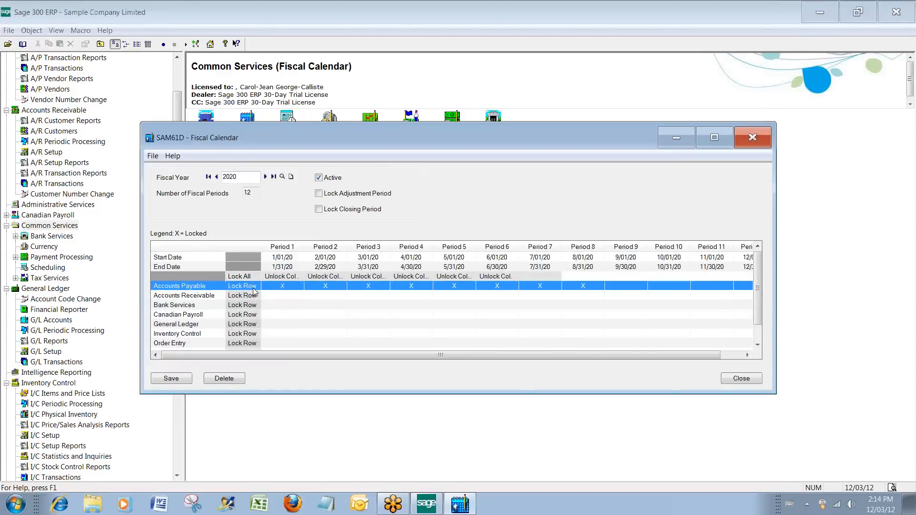
{"action": "left_click", "coordinate": [253, 288]}
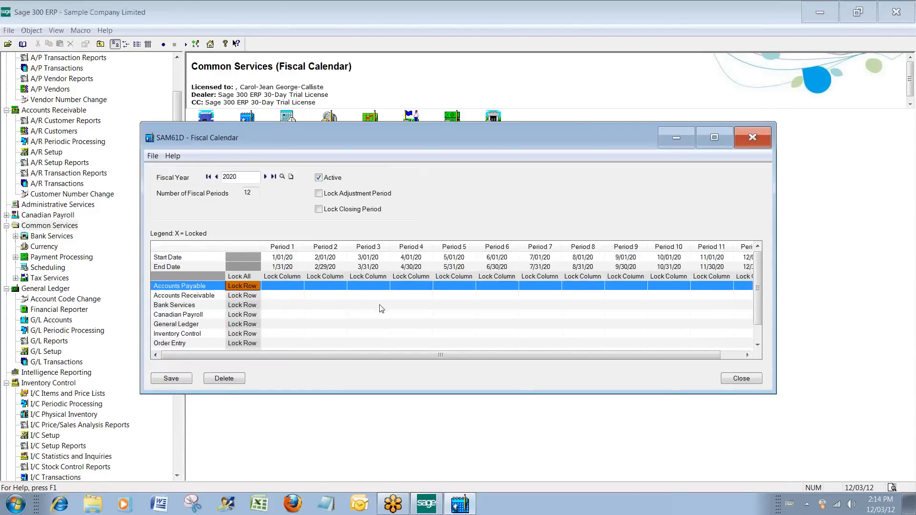
Lock only Period 2 and Period 3 of fiscal year 2020 for Accounts Payable.
{"action": "left_click", "coordinate": [302, 289]}
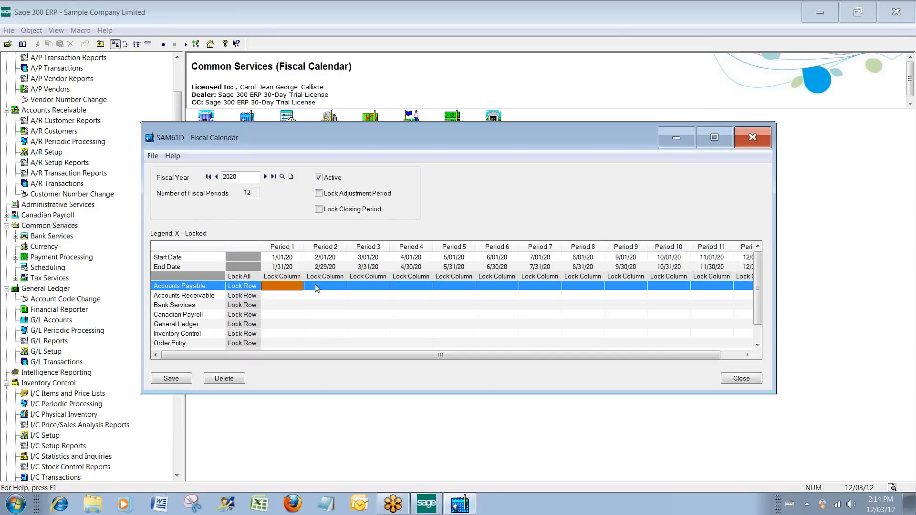
{"action": "left_click", "coordinate": [338, 288]}
{"action": "left_click", "coordinate": [341, 288]}
{"action": "double_click", "coordinate": [382, 289]}
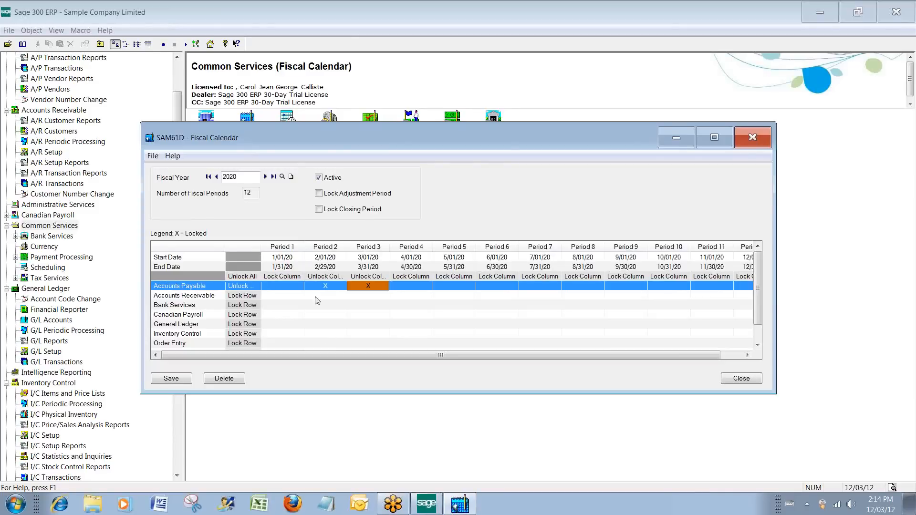
{"action": "left_click", "coordinate": [252, 306]}
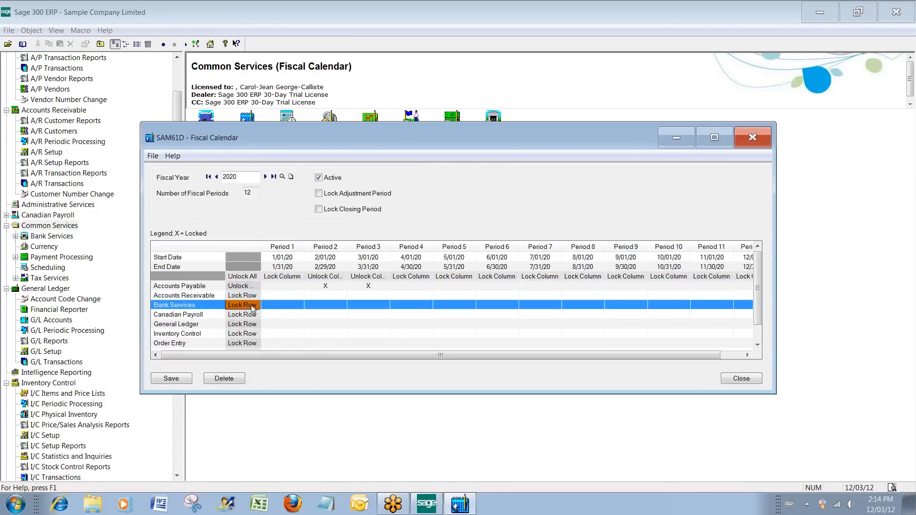
{"action": "left_click", "coordinate": [184, 312]}
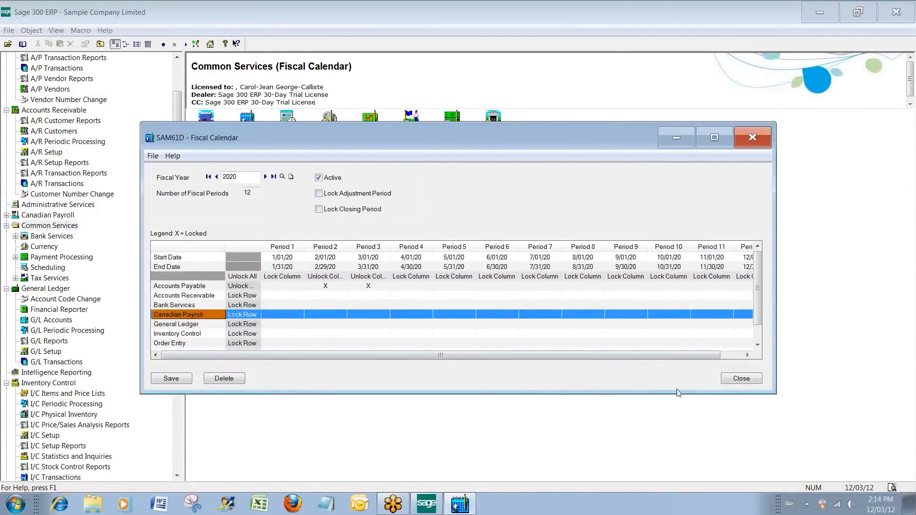
Close the Fiscal Calendar without saving the period locks.
{"action": "left_click", "coordinate": [724, 380]}
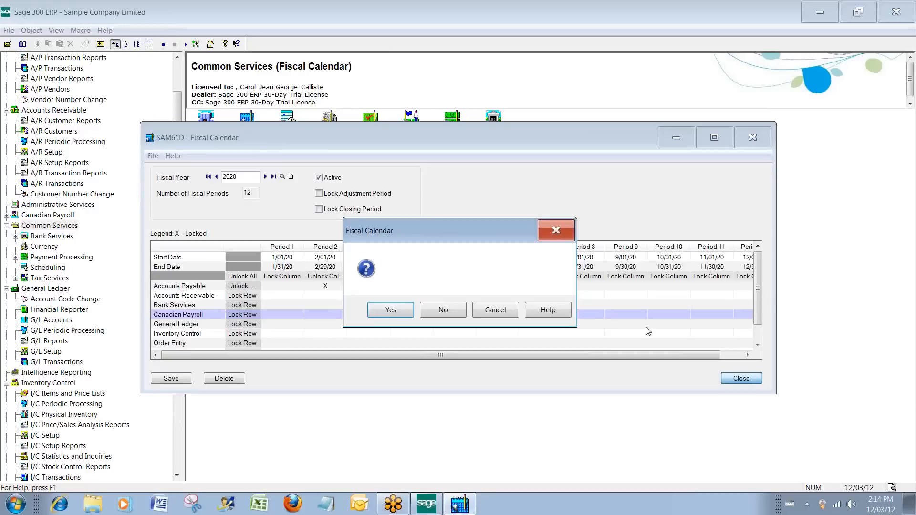
{"action": "left_click", "coordinate": [444, 311]}
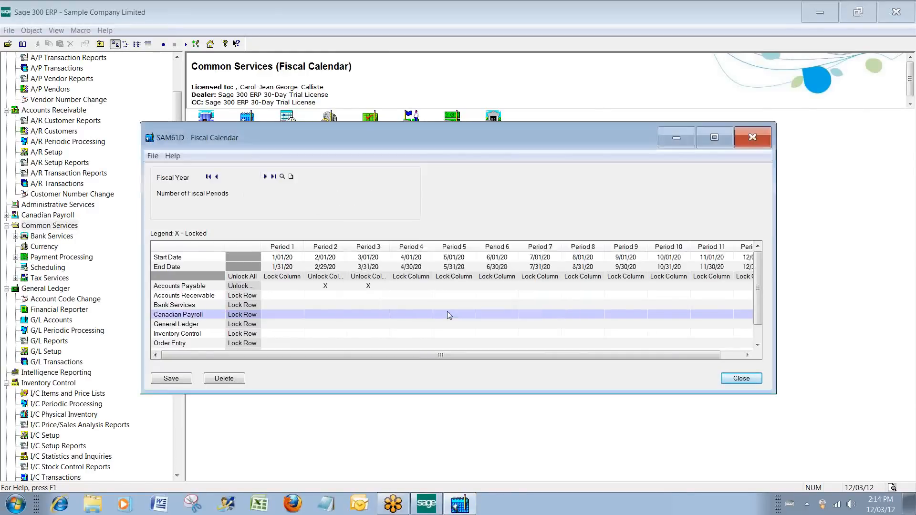
Open the A/R Receipt Batch List, view the July 2020 Corporate Receipts batch, and close the receipt entry and the list.
{"action": "left_click", "coordinate": [51, 184]}
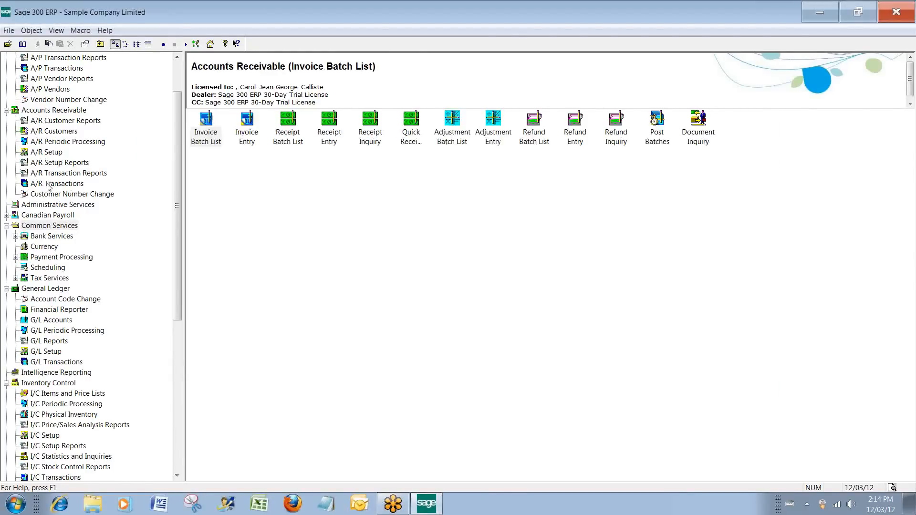
{"action": "double_click", "coordinate": [300, 129]}
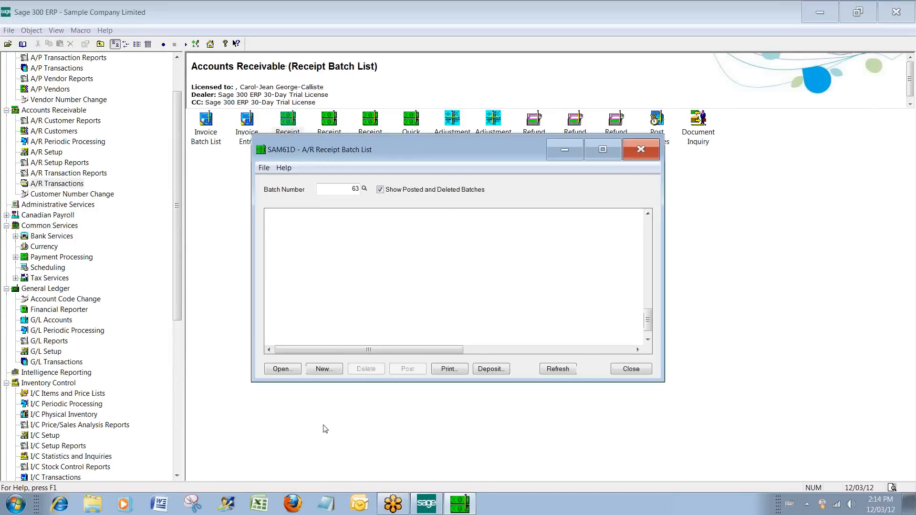
{"action": "double_click", "coordinate": [340, 339]}
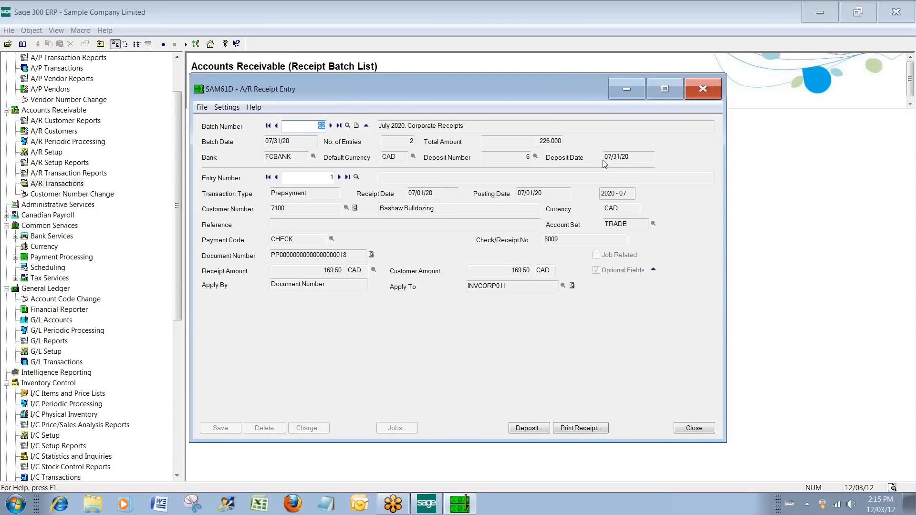
{"action": "left_click", "coordinate": [706, 97]}
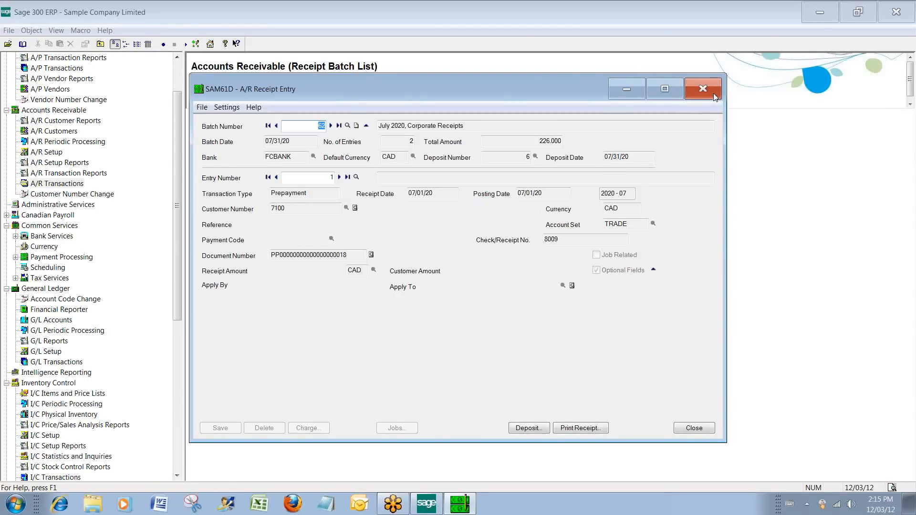
{"action": "left_click", "coordinate": [624, 370]}
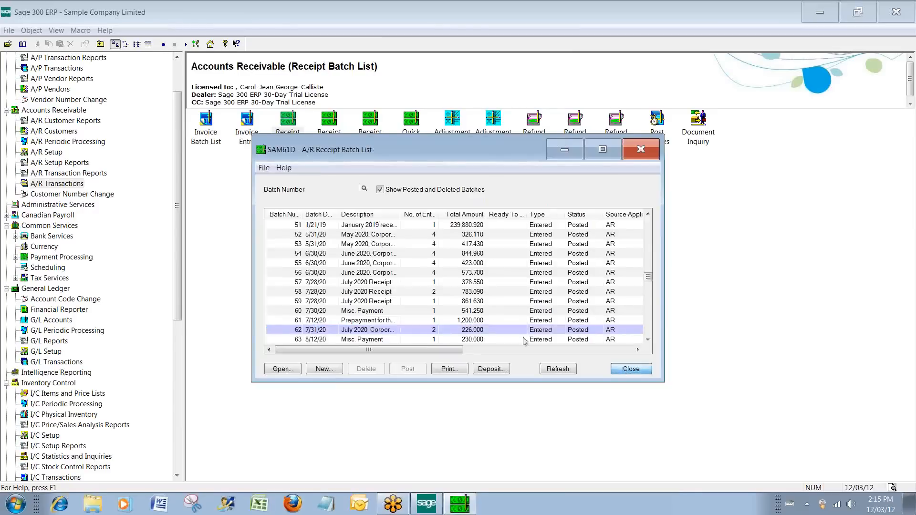
Open the A/R Customer Inquiry and bring its window to the front.
{"action": "left_click", "coordinate": [45, 135]}
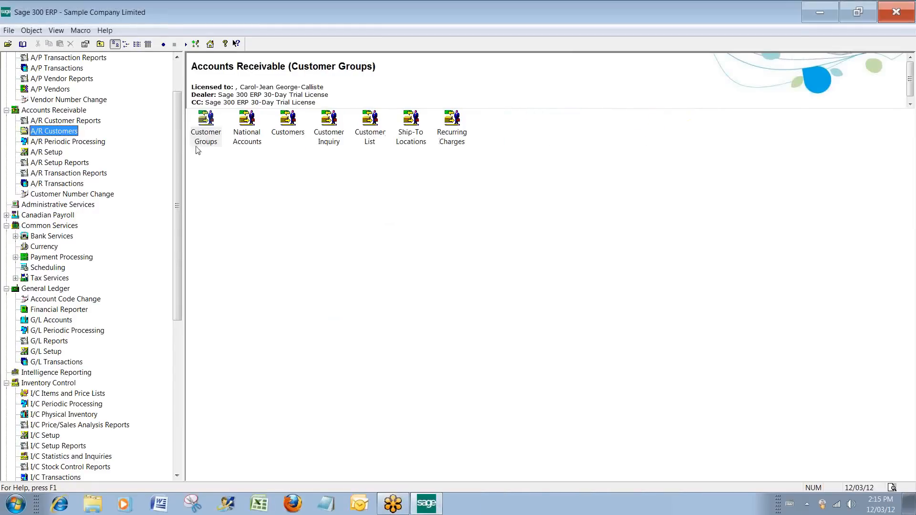
{"action": "left_click", "coordinate": [332, 122]}
{"action": "double_click", "coordinate": [332, 121]}
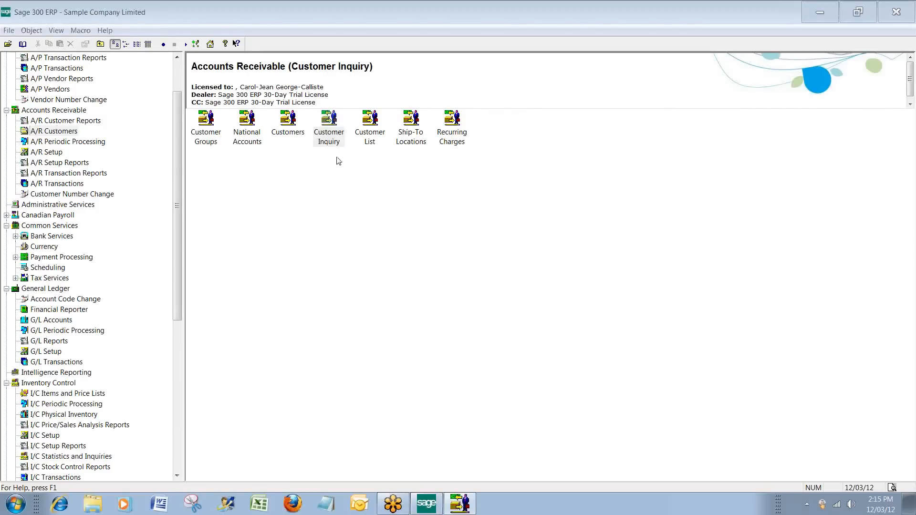
{"action": "left_click", "coordinate": [458, 507]}
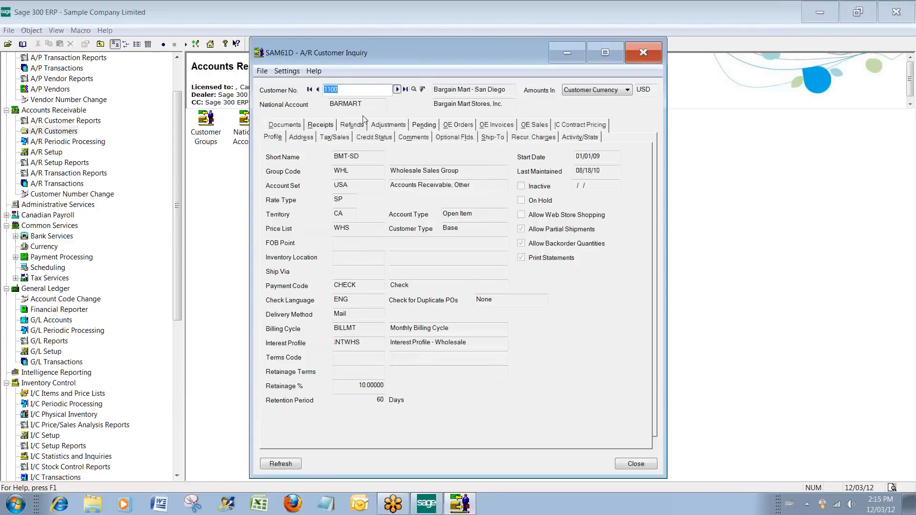
Show Bargain Mart - San Diego's documents and drill down to the details of the invoice dated 8/10/19.
{"action": "left_click", "coordinate": [285, 125]}
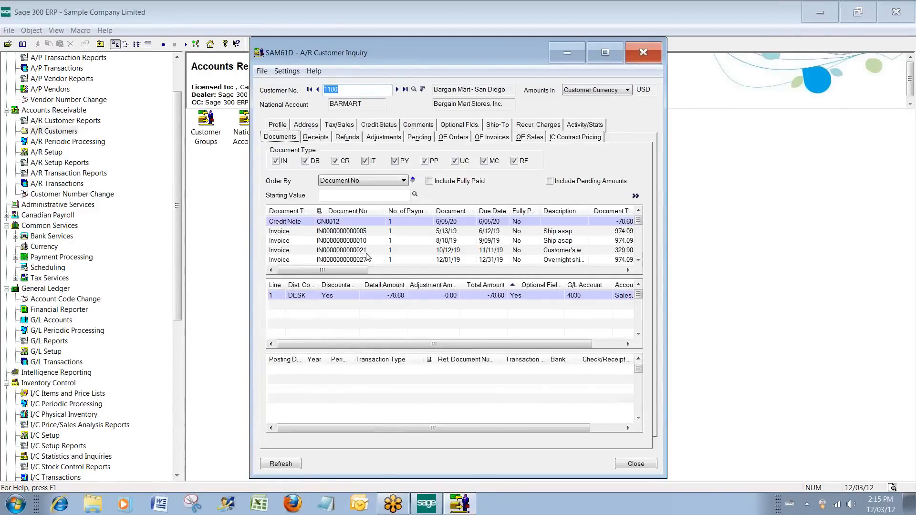
{"action": "left_click", "coordinate": [346, 242]}
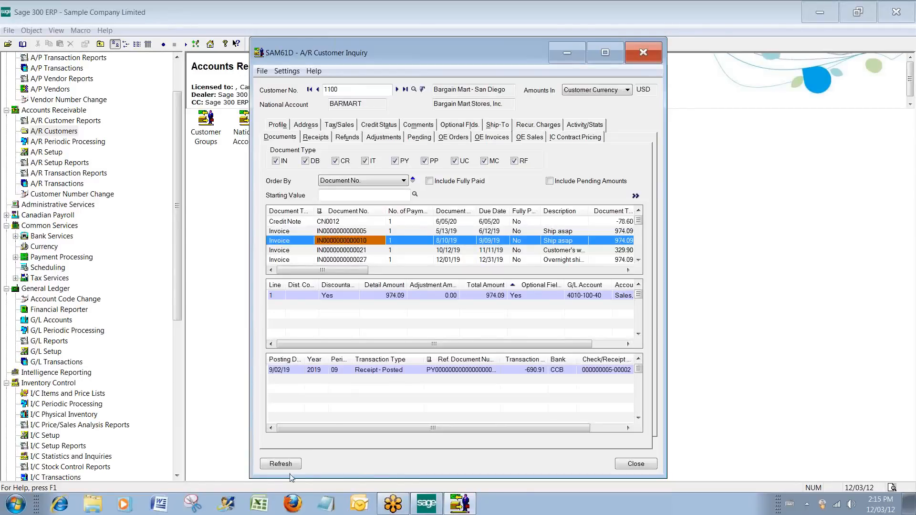
{"action": "double_click", "coordinate": [349, 241]}
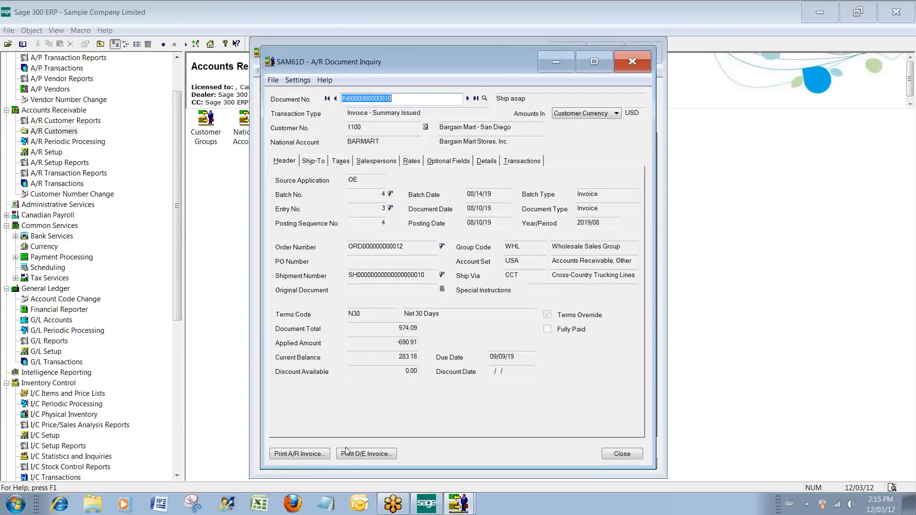
Preview the selected invoice as an O/E invoice using OEINV01.RPT, and close the preview and the print window.
{"action": "left_click", "coordinate": [352, 454]}
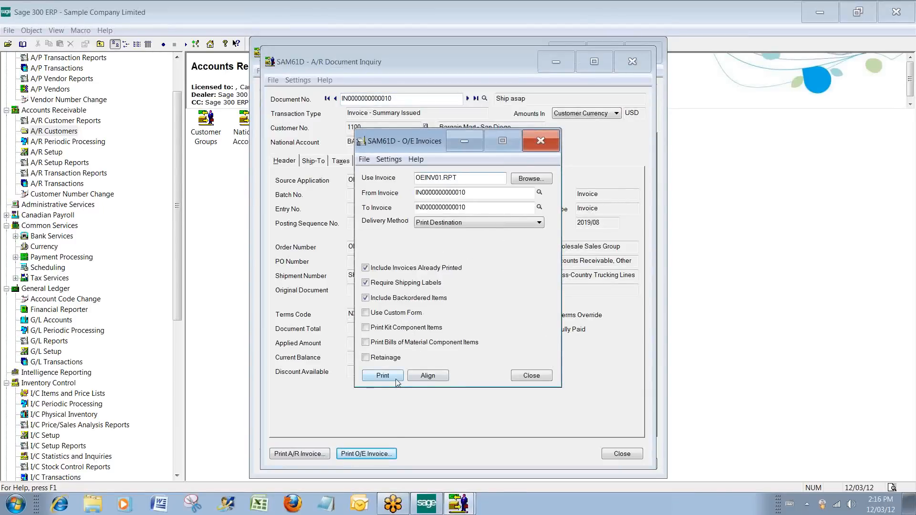
{"action": "left_click", "coordinate": [391, 380]}
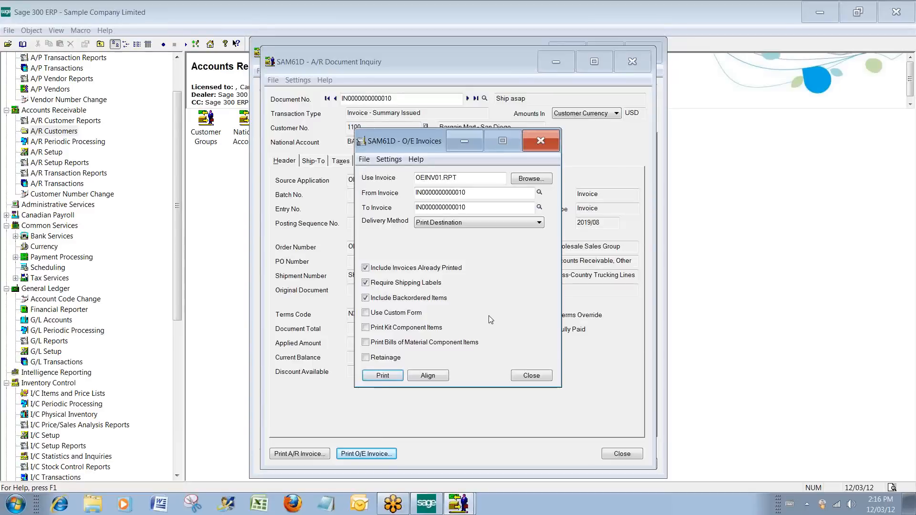
{"action": "left_click", "coordinate": [376, 376]}
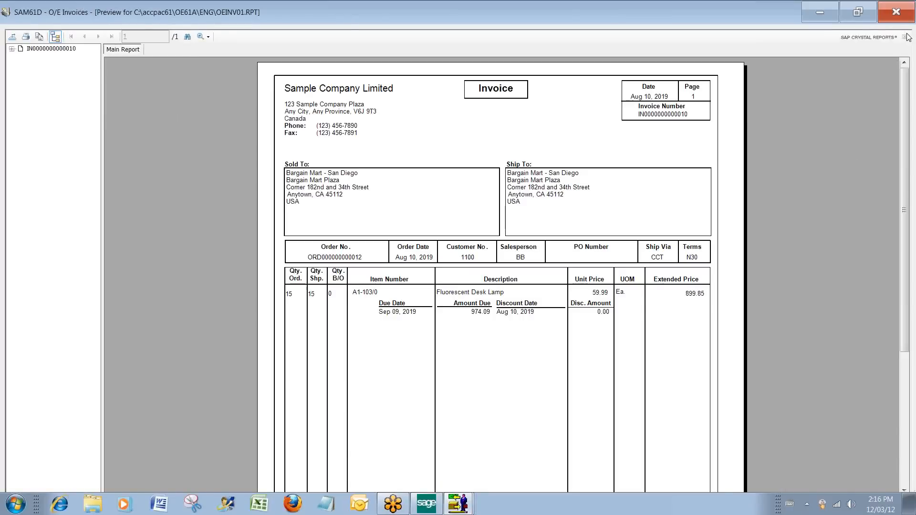
{"action": "left_click", "coordinate": [892, 14]}
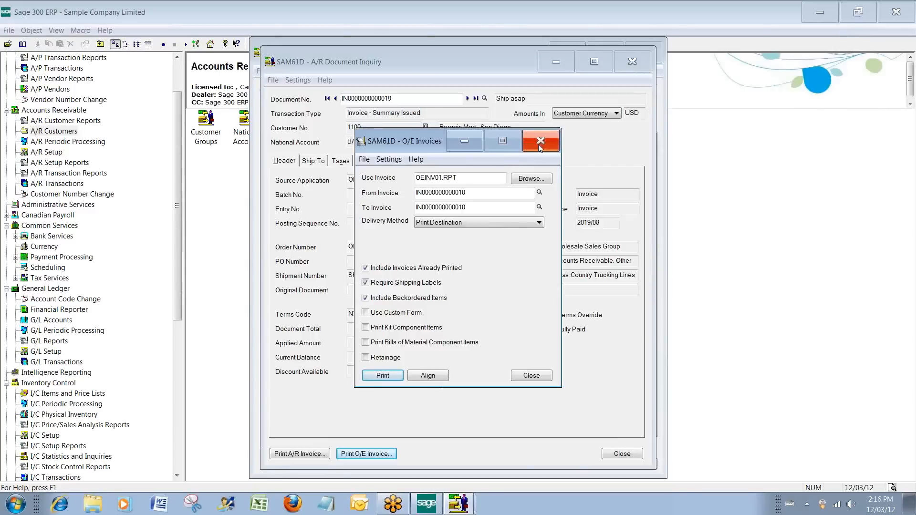
{"action": "left_click", "coordinate": [539, 145]}
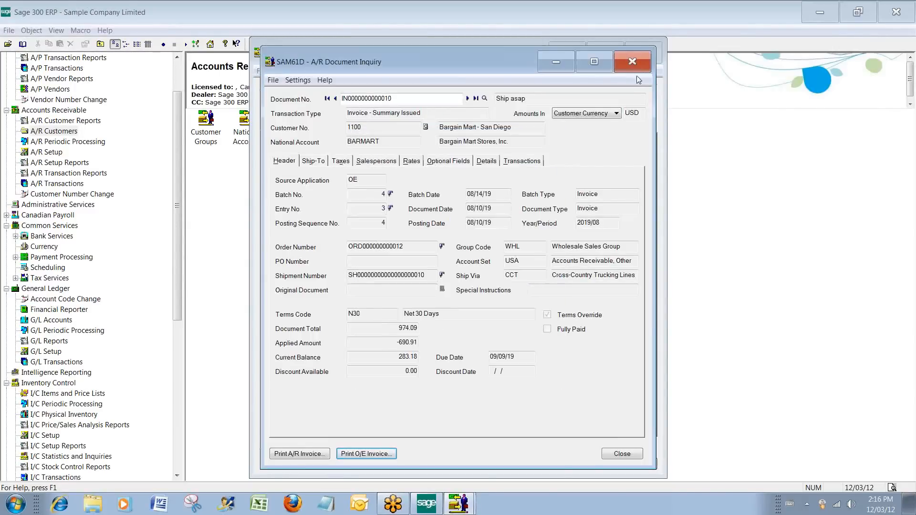
Close the A/R Document Inquiry and the Customer Inquiry.
{"action": "left_click", "coordinate": [632, 62]}
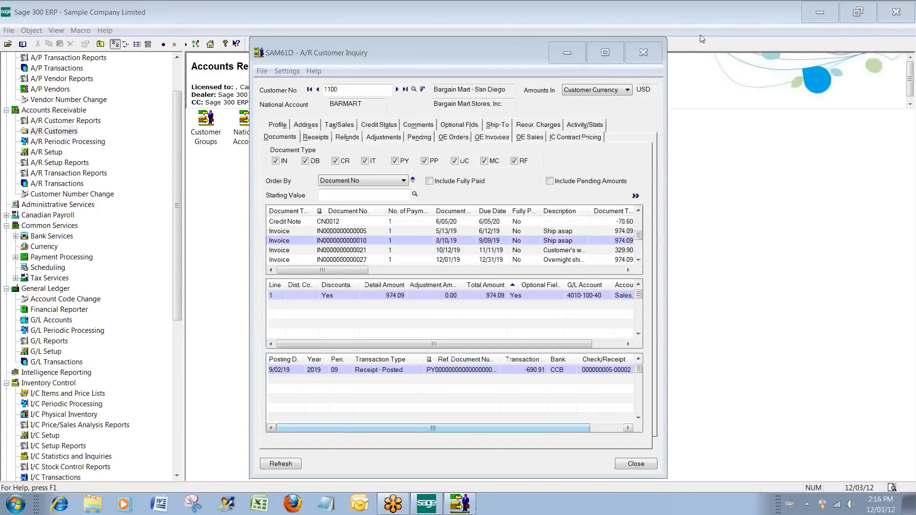
{"action": "left_click", "coordinate": [658, 48]}
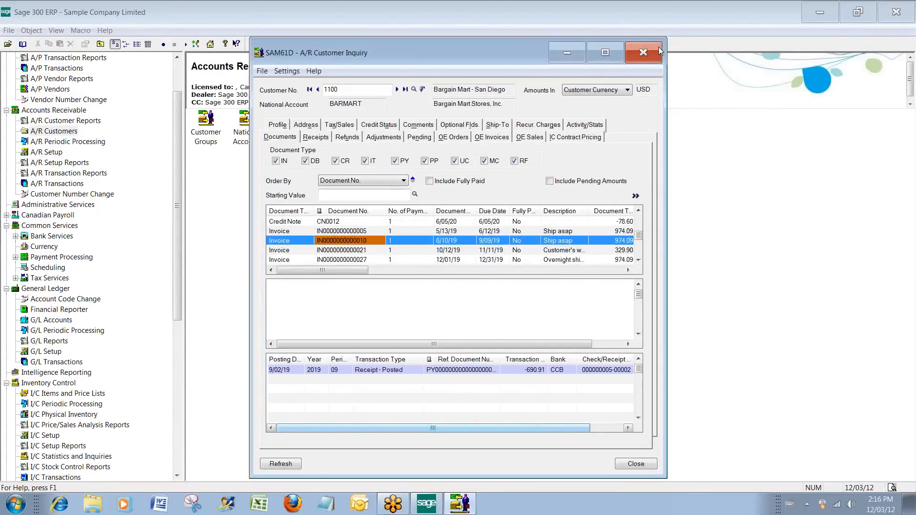
{"action": "left_click", "coordinate": [642, 53]}
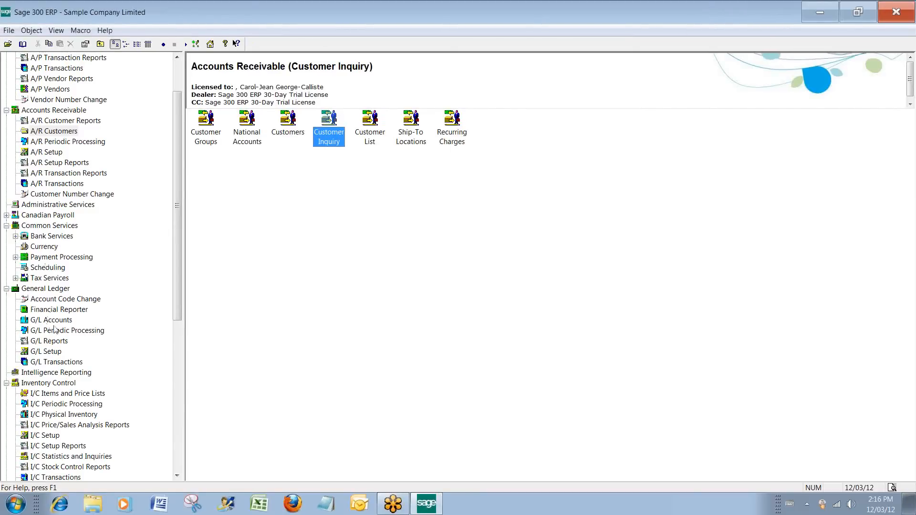
Open the G/L Chart of Accounts report, switch Exclude Inactive Accounts on and off again, and close the report without printing.
{"action": "left_click", "coordinate": [54, 320]}
{"action": "left_click", "coordinate": [52, 341]}
{"action": "double_click", "coordinate": [214, 134]}
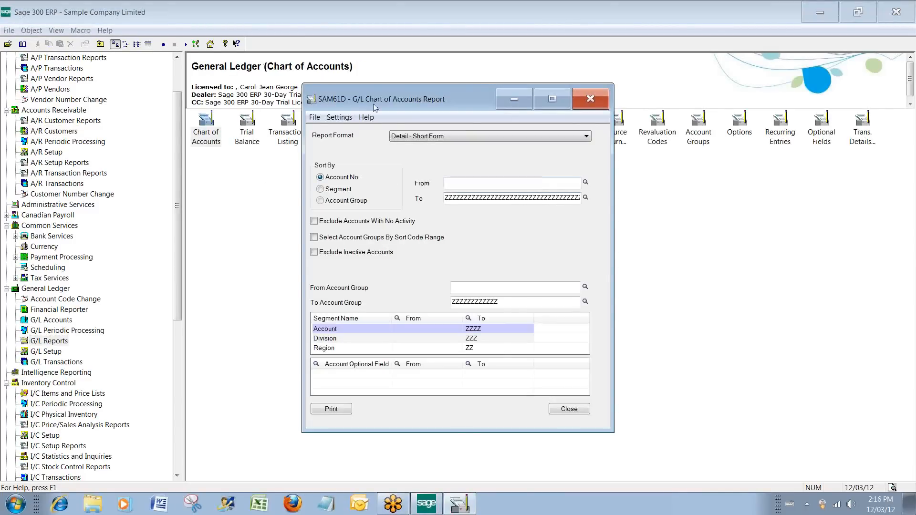
{"action": "left_click", "coordinate": [315, 254]}
{"action": "left_click", "coordinate": [314, 253]}
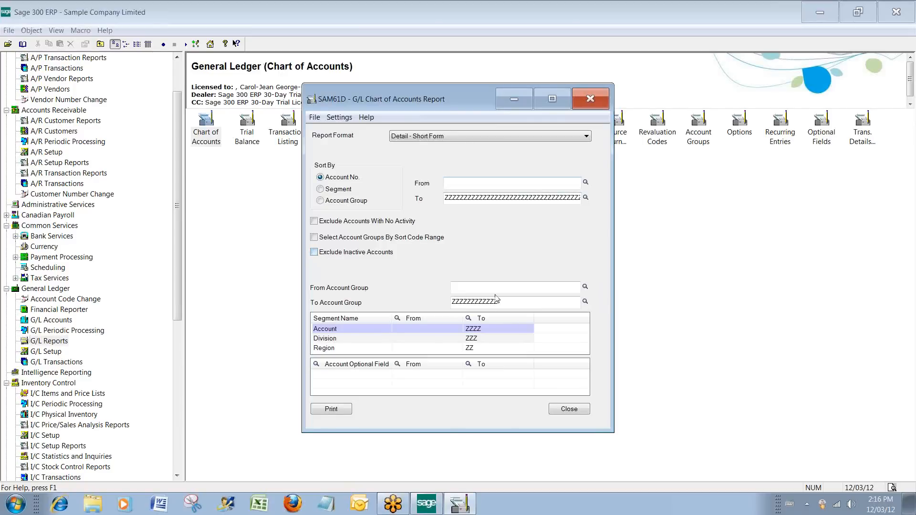
{"action": "left_click", "coordinate": [592, 100]}
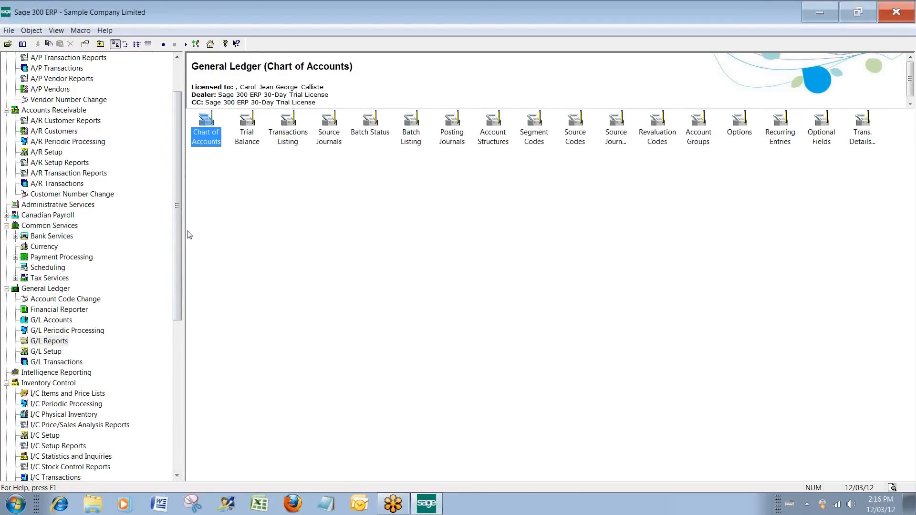
Open the G/L Batch List and view the journal entries of O/E Generated Batch 000191.
{"action": "left_click", "coordinate": [56, 362]}
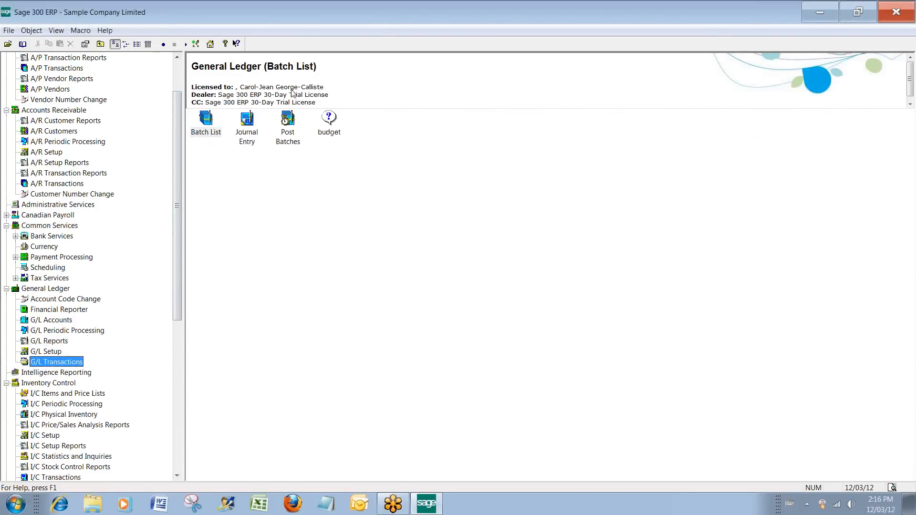
{"action": "left_click", "coordinate": [210, 123]}
{"action": "double_click", "coordinate": [211, 123]}
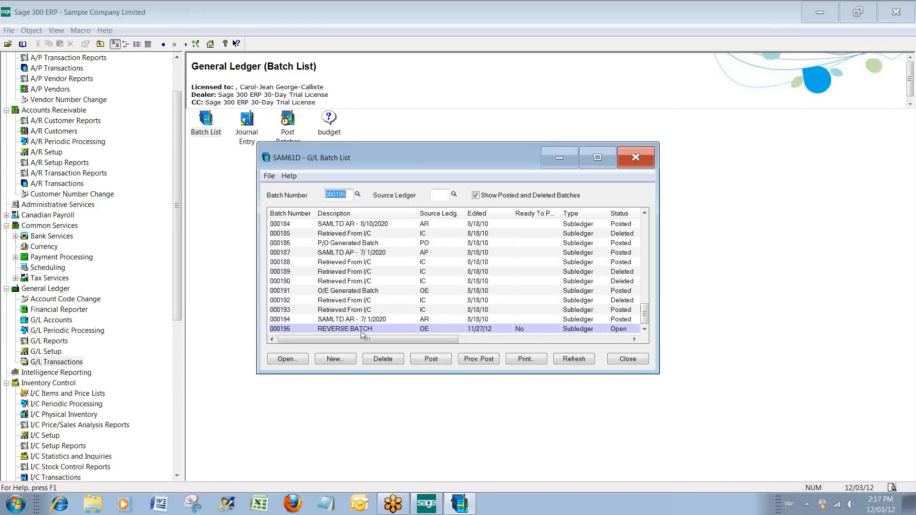
{"action": "left_click", "coordinate": [348, 301]}
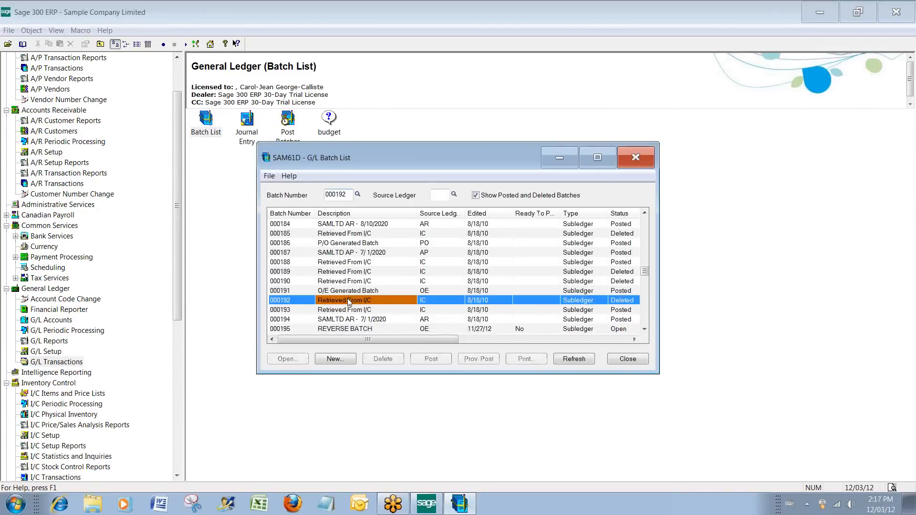
{"action": "left_click", "coordinate": [449, 293]}
{"action": "double_click", "coordinate": [377, 291]}
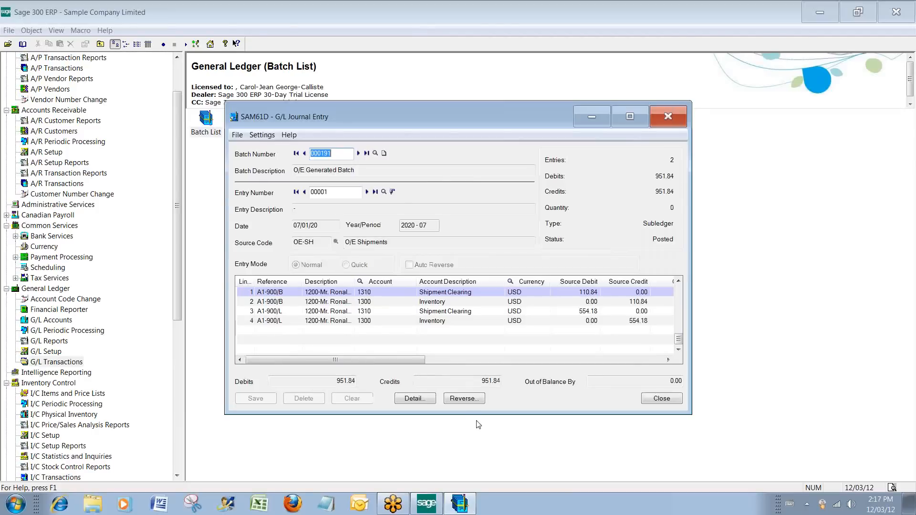
Set up a reversal of the whole batch 000191 into a new batch, keeping the original entry descriptions.
{"action": "left_click", "coordinate": [466, 398]}
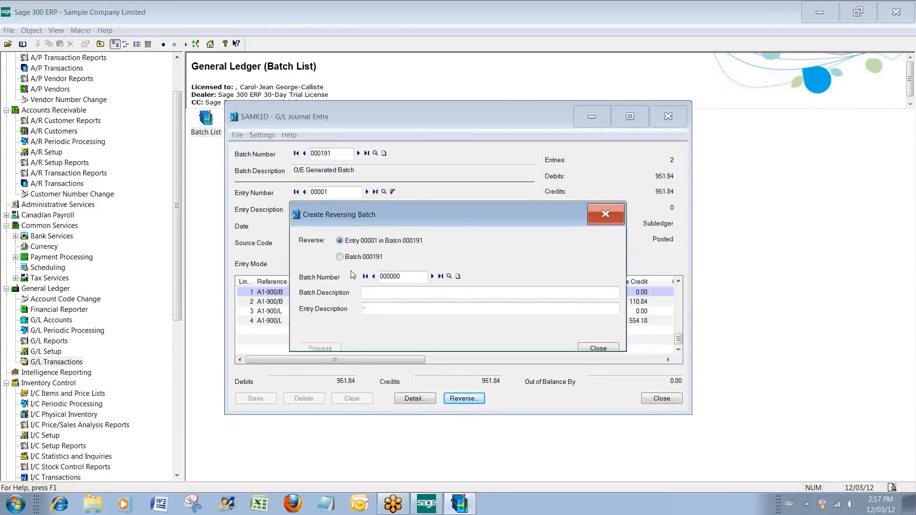
{"action": "left_click", "coordinate": [349, 242]}
{"action": "left_click", "coordinate": [347, 258]}
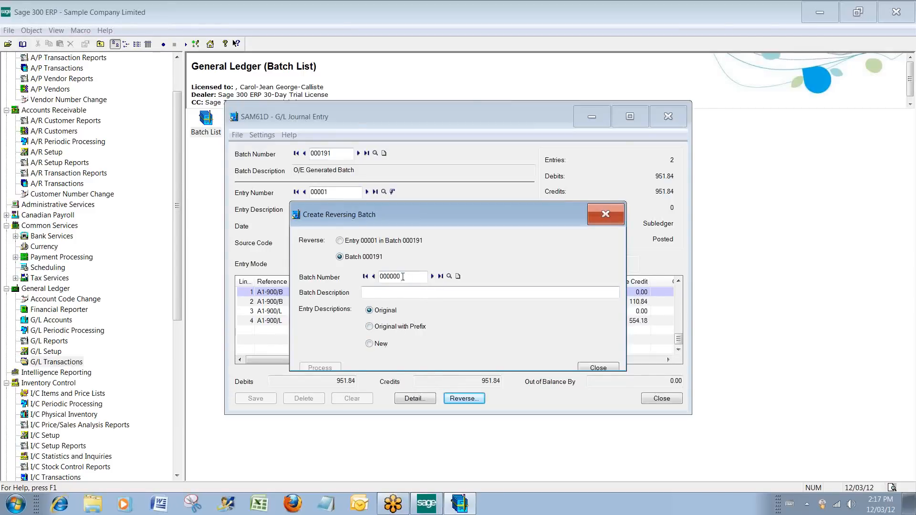
{"action": "left_click_drag", "start_coordinate": [428, 209], "coordinate": [433, 140]}
{"action": "left_click", "coordinate": [458, 276]}
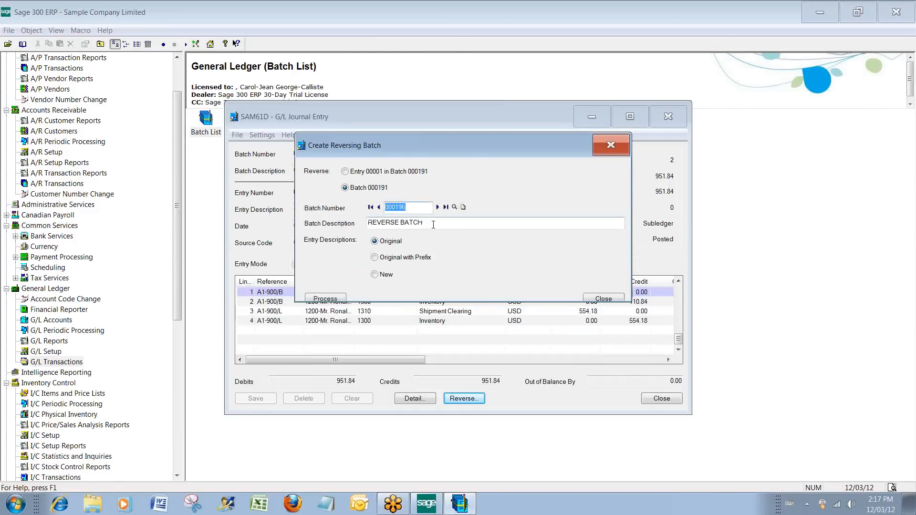
Process the reversal of the whole batch and close the Create Reversing Batch window.
{"action": "left_click", "coordinate": [334, 299]}
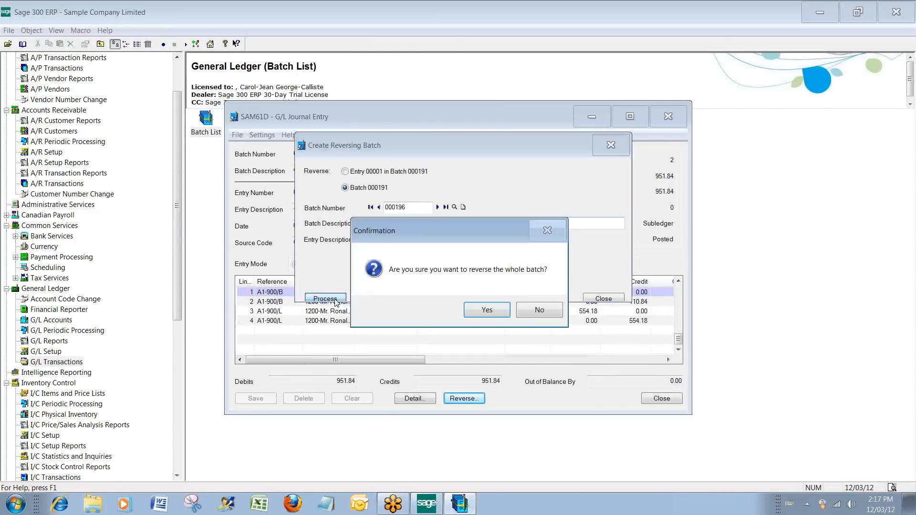
{"action": "left_click", "coordinate": [485, 312]}
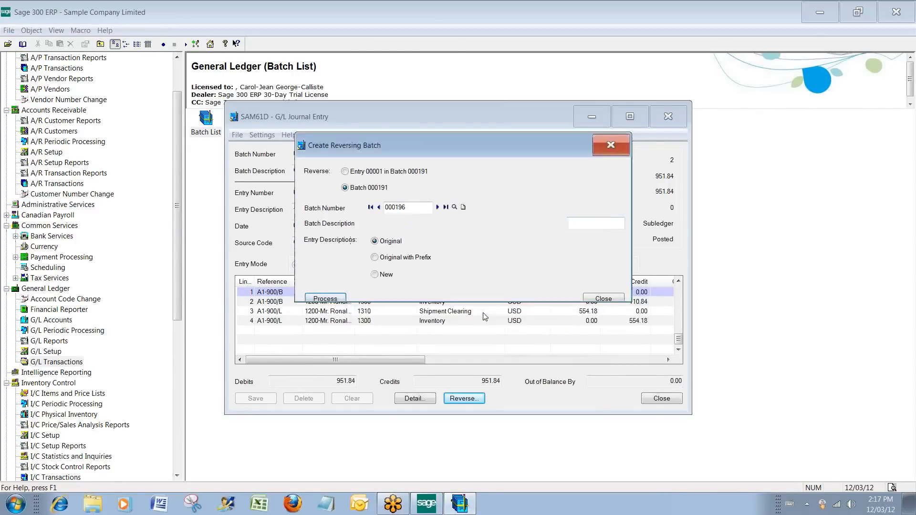
{"action": "left_click", "coordinate": [603, 298]}
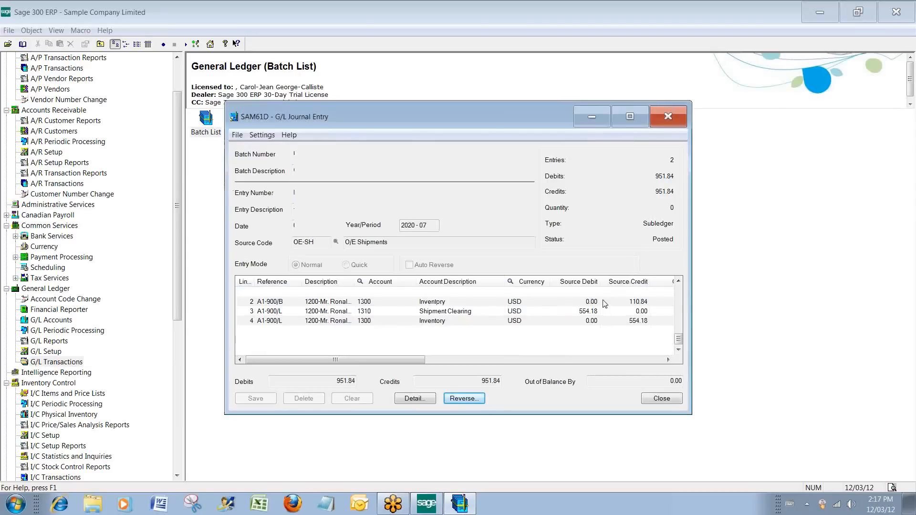
Open the journal entries of the new REVERSE BATCH to check the reversed lines, then close the G/L windows.
{"action": "left_click", "coordinate": [661, 399]}
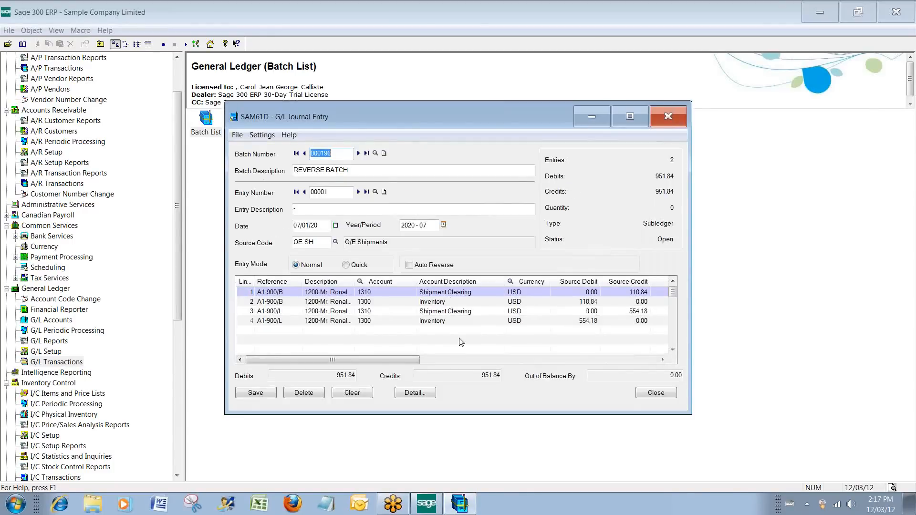
{"action": "left_click", "coordinate": [670, 124]}
{"action": "left_click", "coordinate": [632, 164]}
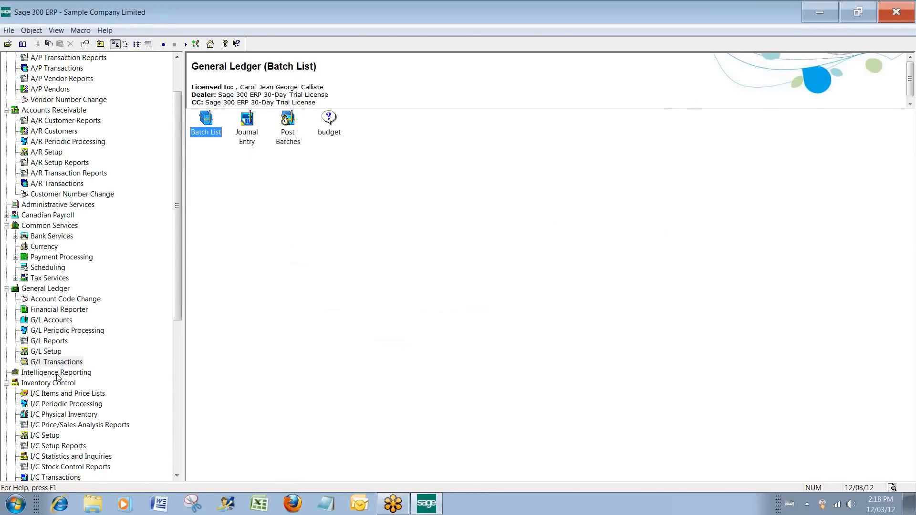
Open the I/C Inventory Worksheet report from I/C Physical Inventory, toggle its Inactive Items option, and close it without printing.
{"action": "left_click", "coordinate": [57, 386]}
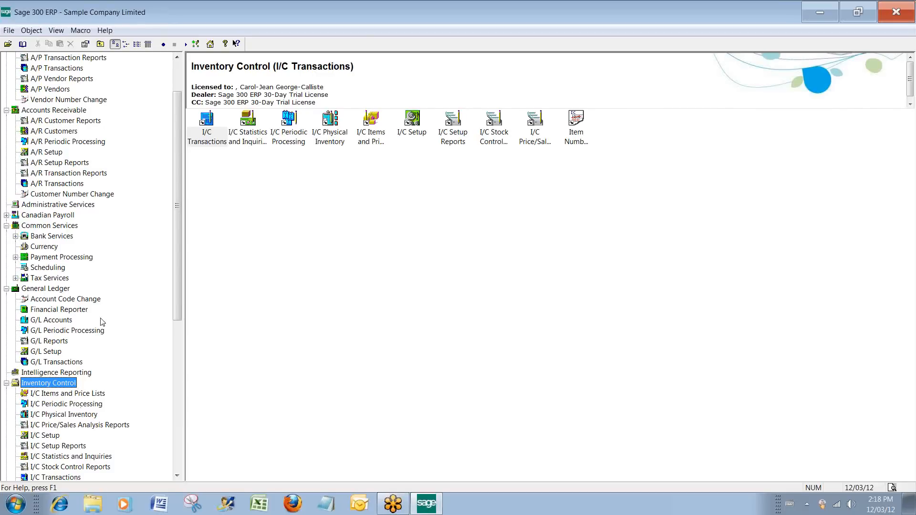
{"action": "left_click", "coordinate": [62, 414]}
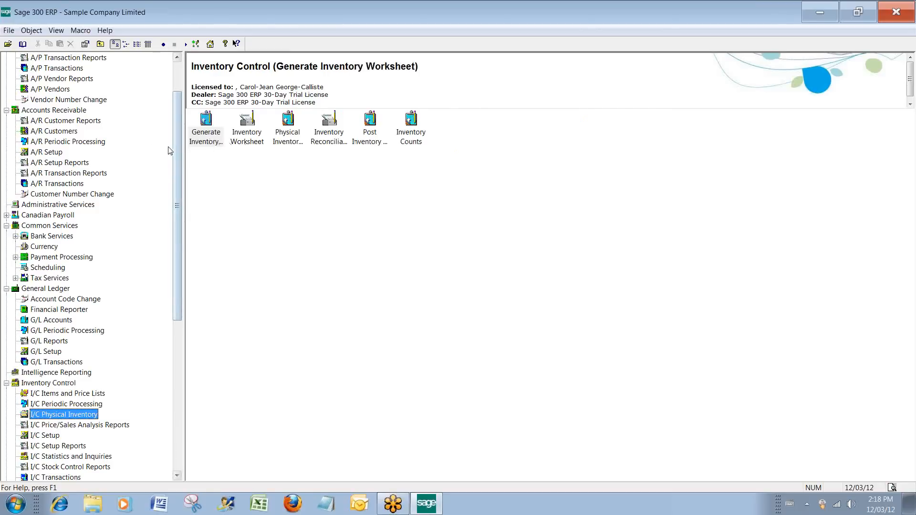
{"action": "left_click", "coordinate": [247, 138]}
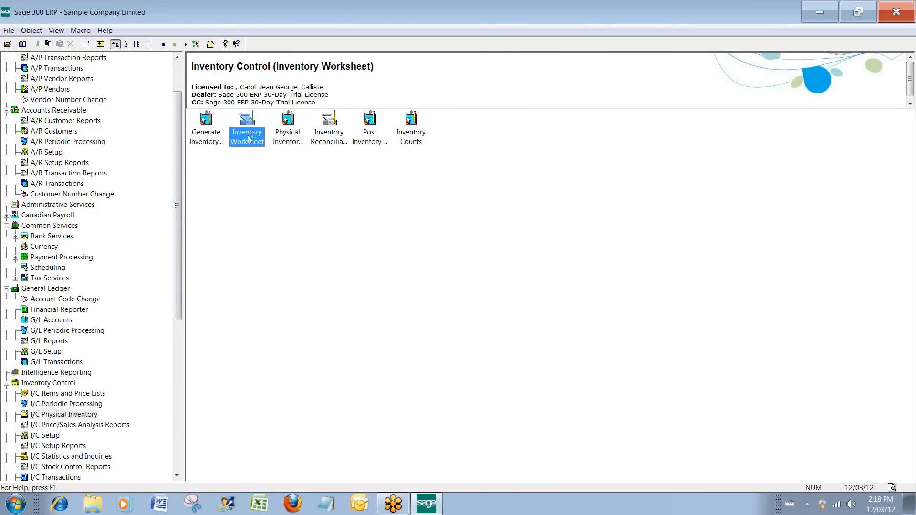
{"action": "double_click", "coordinate": [247, 138]}
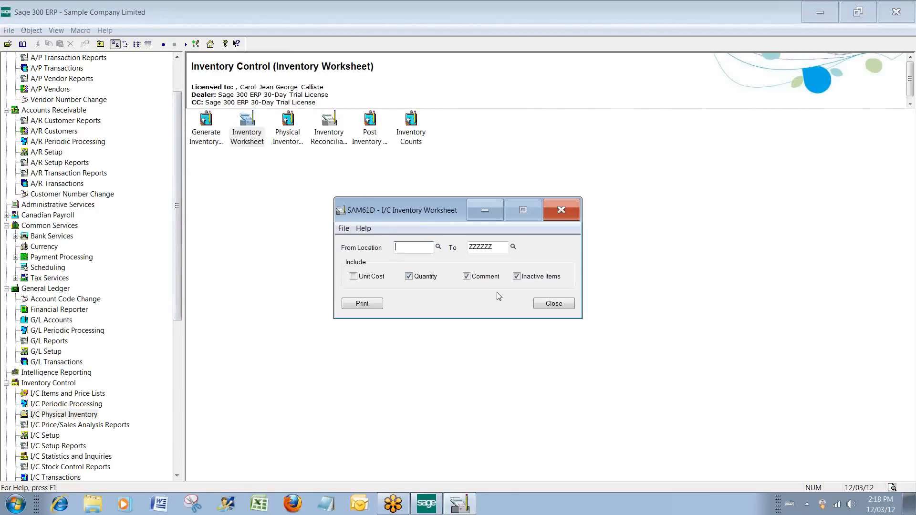
{"action": "left_click", "coordinate": [517, 277]}
{"action": "left_click", "coordinate": [561, 210]}
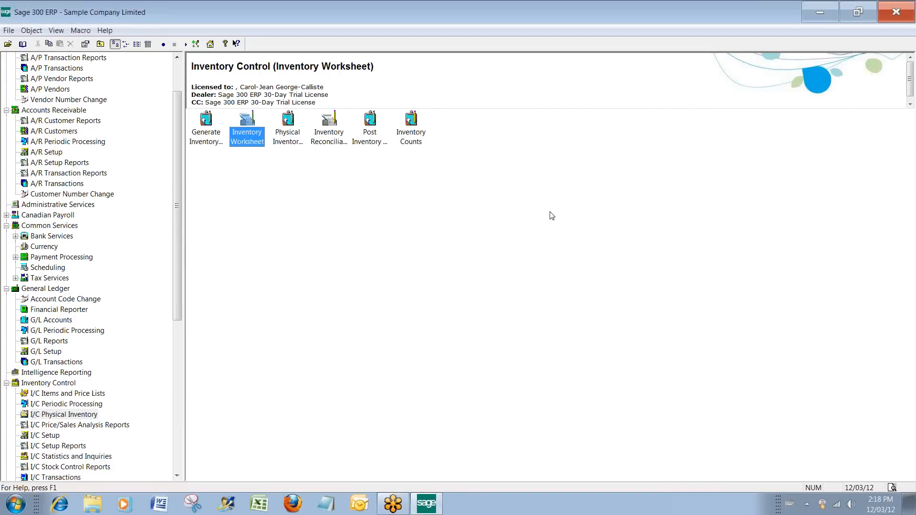
Open the Inventory Reconciliation report, toggle its Include Inactive Items option, and close it without printing.
{"action": "left_click", "coordinate": [334, 133]}
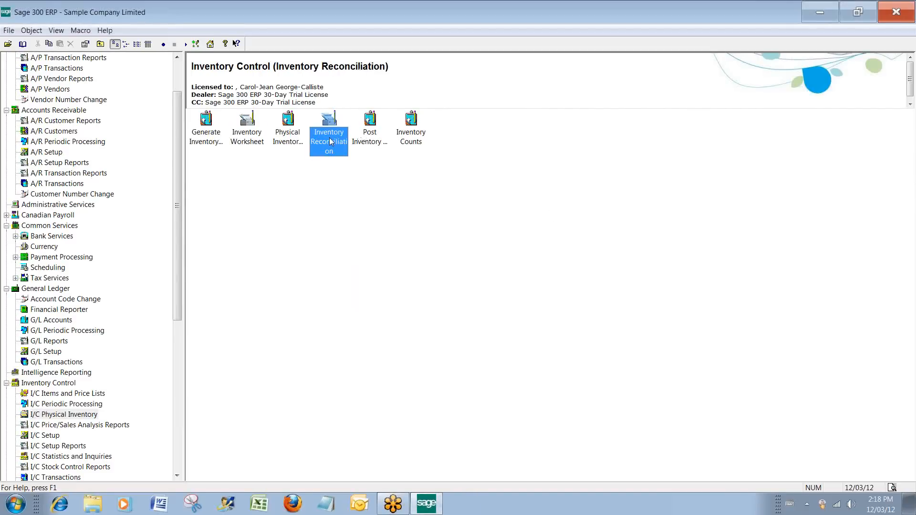
{"action": "double_click", "coordinate": [330, 141]}
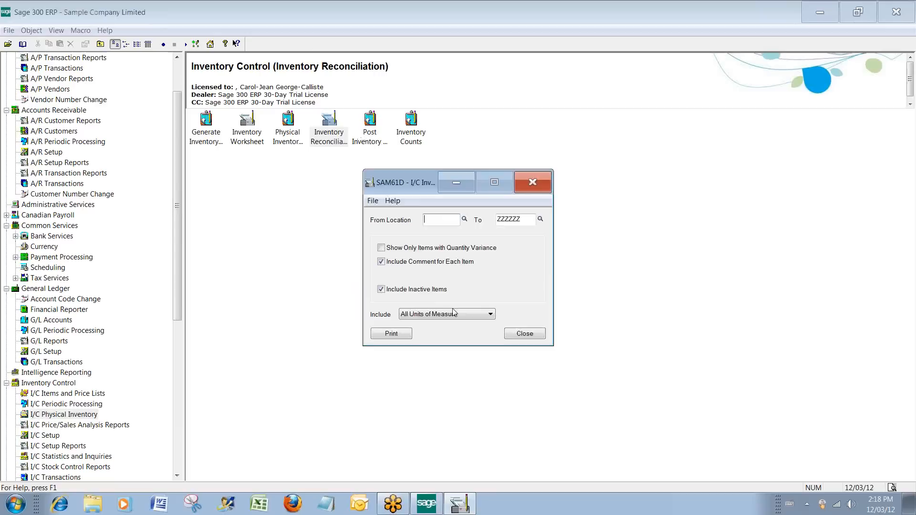
{"action": "left_click", "coordinate": [382, 290]}
{"action": "left_click", "coordinate": [521, 334]}
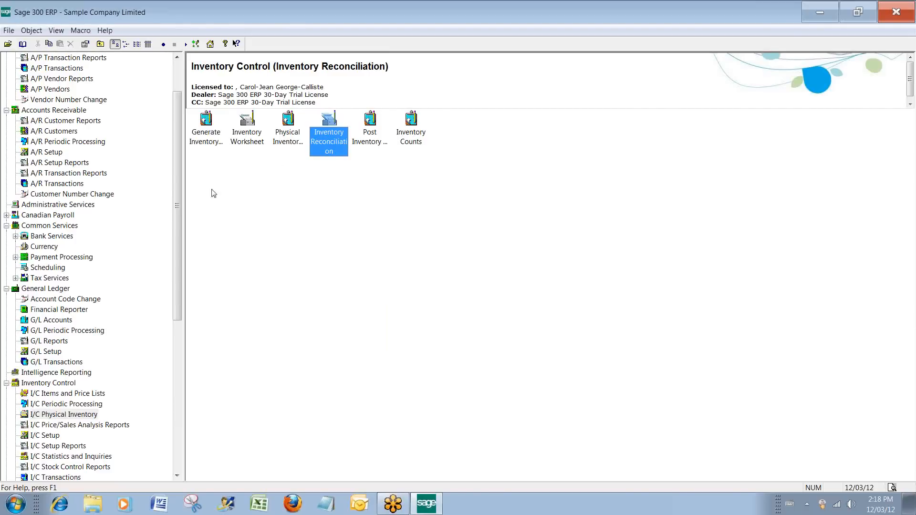
Open O/E Order Entry from the O/E Transactions folder and load the first existing order.
{"action": "left_click_drag", "start_coordinate": [177, 316], "coordinate": [177, 317]}
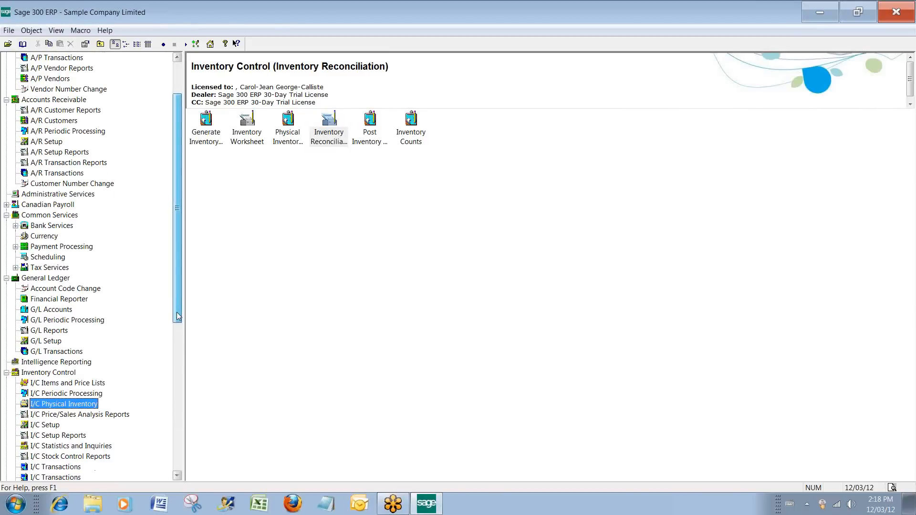
{"action": "left_click_drag", "start_coordinate": [177, 316], "coordinate": [177, 441]}
{"action": "left_click", "coordinate": [57, 330]}
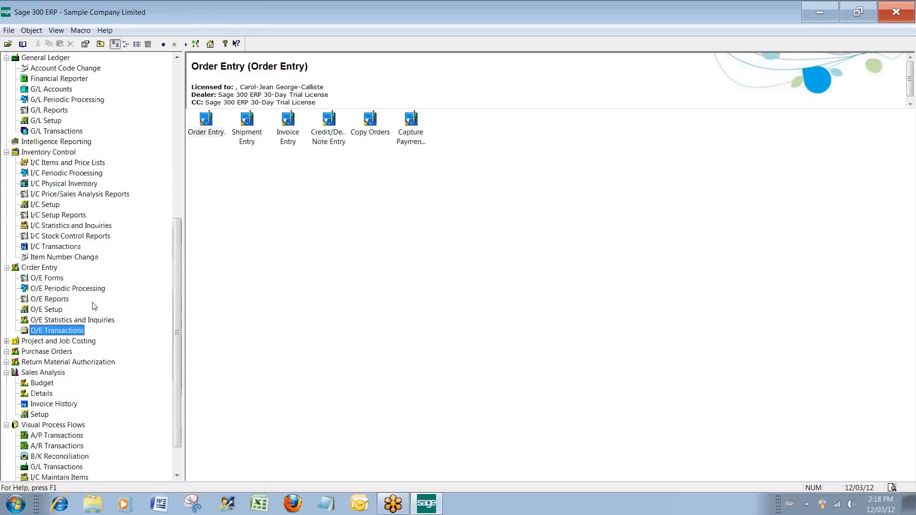
{"action": "double_click", "coordinate": [205, 122]}
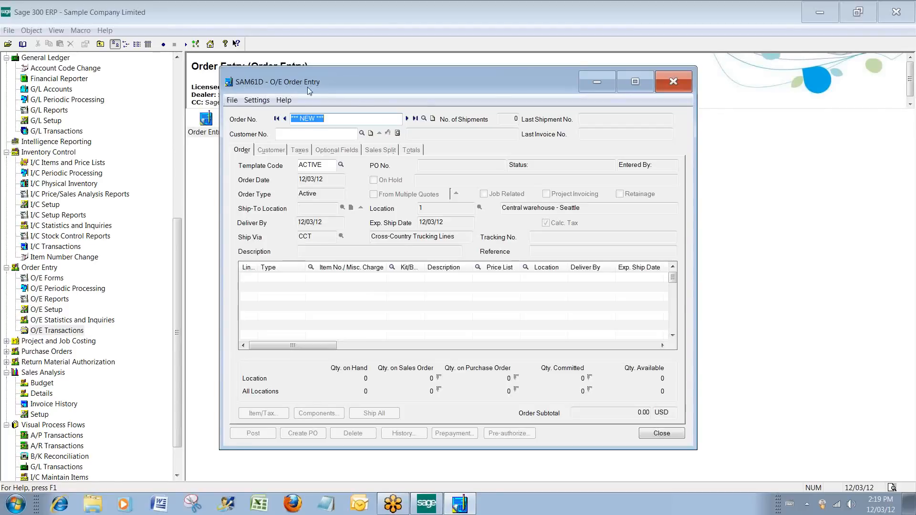
{"action": "left_click", "coordinate": [232, 100]}
{"action": "left_click", "coordinate": [232, 102]}
{"action": "left_click", "coordinate": [233, 101]}
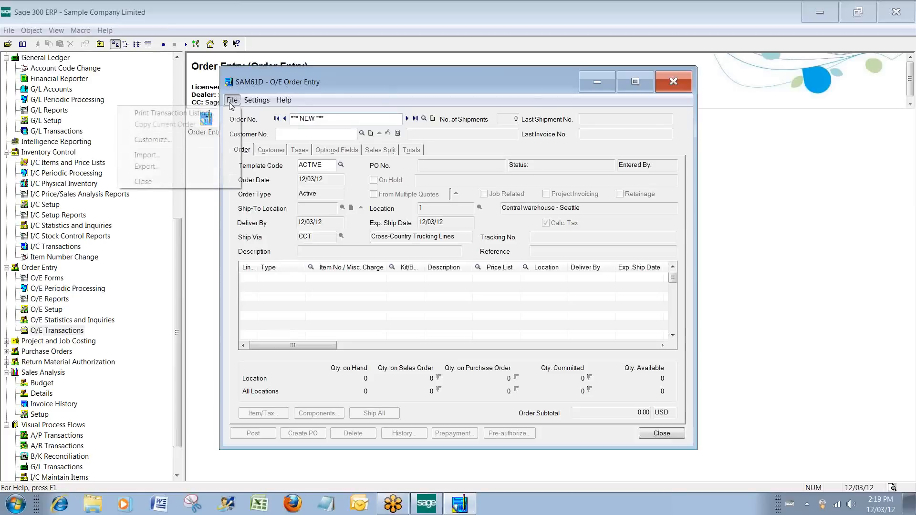
{"action": "left_click", "coordinate": [405, 119]}
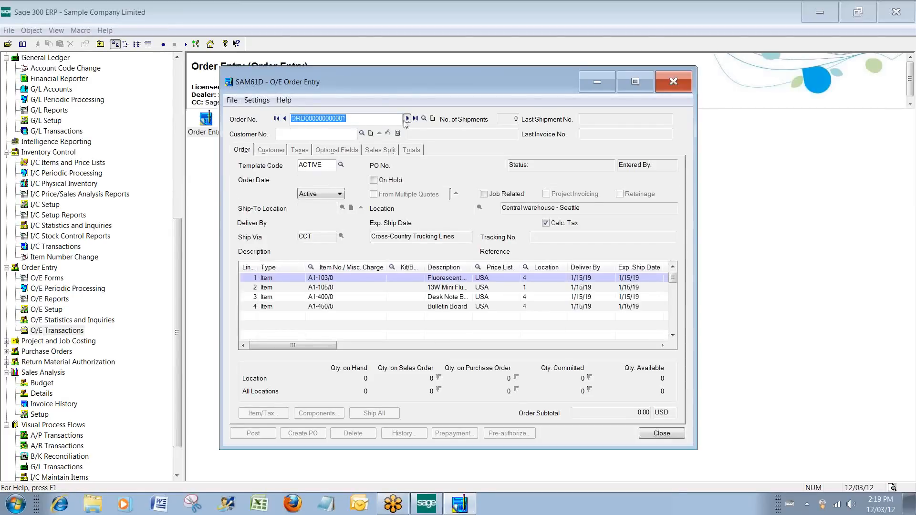
Start a copy of the current order and extend the source order range to the customer's third listed order.
{"action": "left_click", "coordinate": [236, 104]}
{"action": "left_click", "coordinate": [162, 126]}
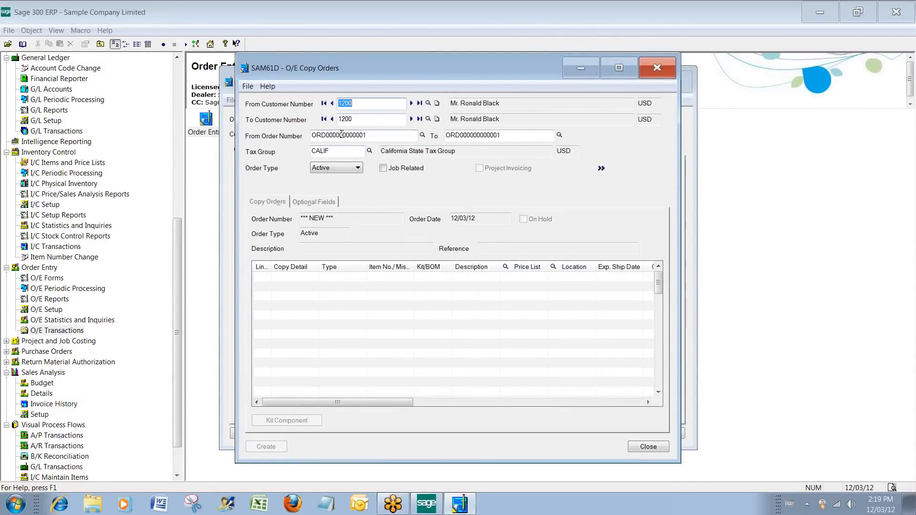
{"action": "left_click", "coordinate": [364, 118]}
{"action": "left_click", "coordinate": [380, 135]}
{"action": "left_click", "coordinate": [422, 135]}
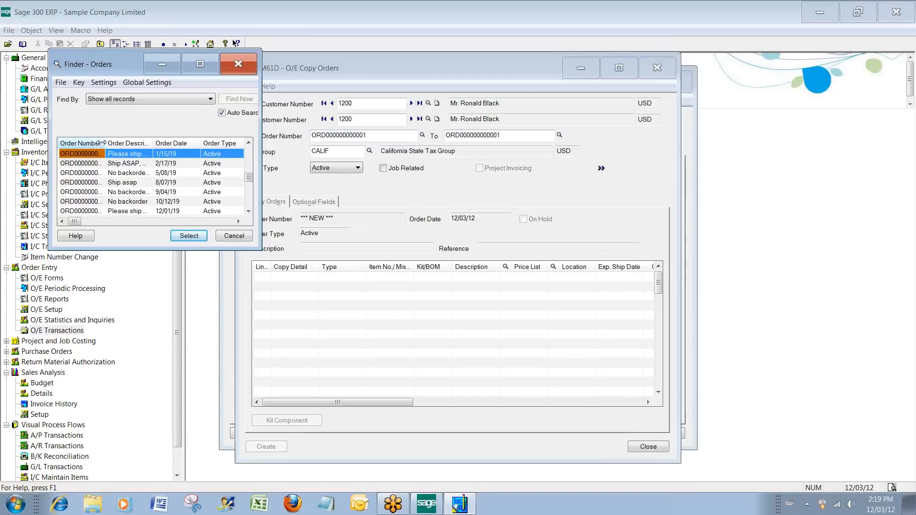
{"action": "left_click_drag", "start_coordinate": [105, 144], "coordinate": [172, 144]}
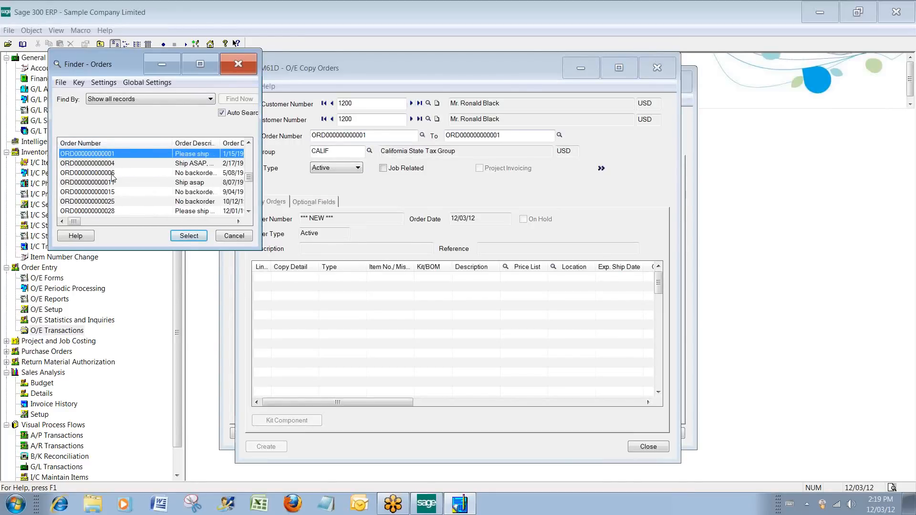
{"action": "left_click", "coordinate": [237, 65]}
{"action": "left_click", "coordinate": [559, 135]}
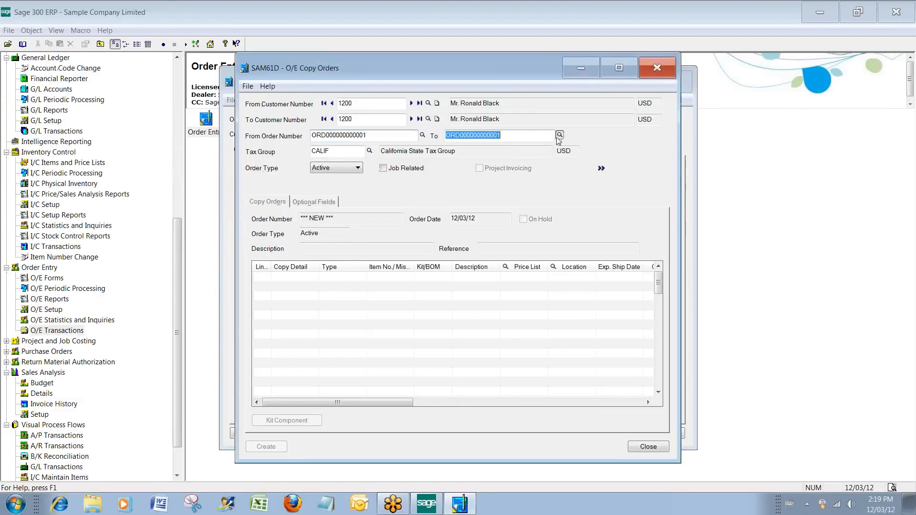
{"action": "double_click", "coordinate": [112, 175]}
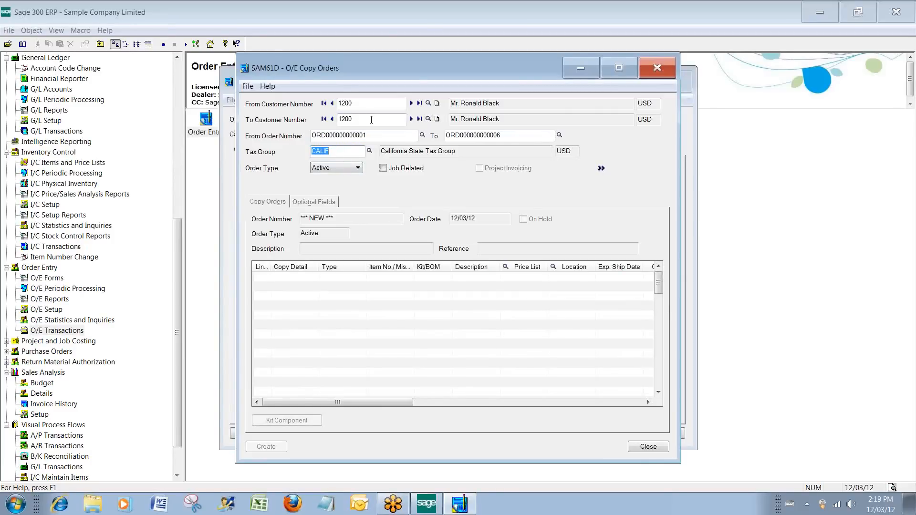
Set ACME Plumbing as the destination customer, create the combined order from all loaded lines, and close Copy Orders.
{"action": "left_click", "coordinate": [411, 119]}
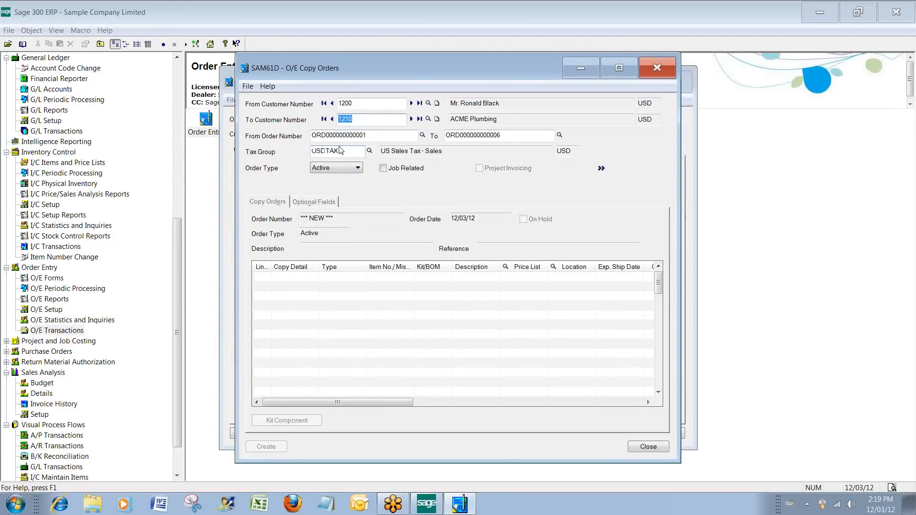
{"action": "left_click", "coordinate": [601, 168]}
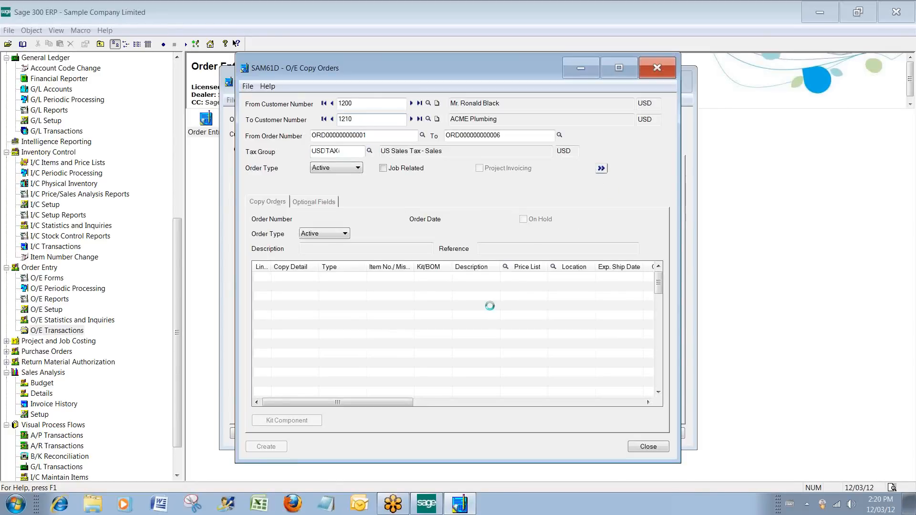
{"action": "left_click", "coordinate": [659, 293]}
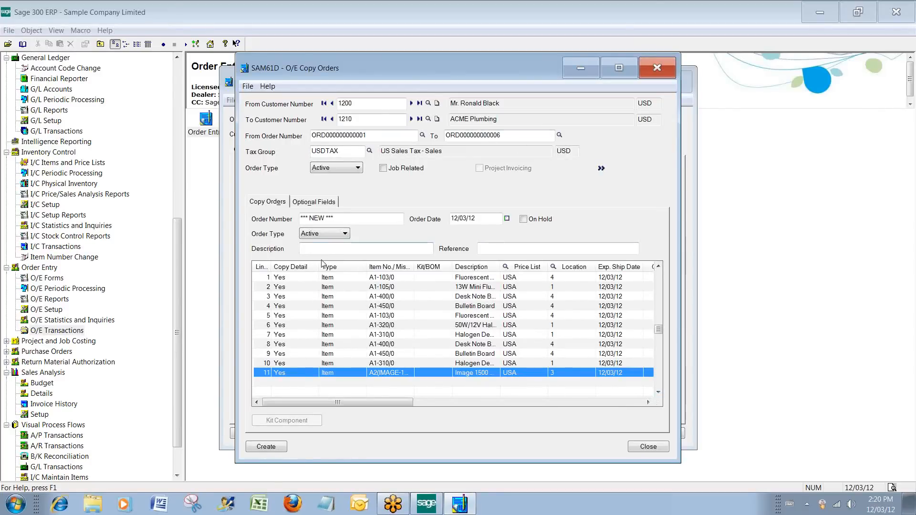
{"action": "left_click", "coordinate": [266, 447]}
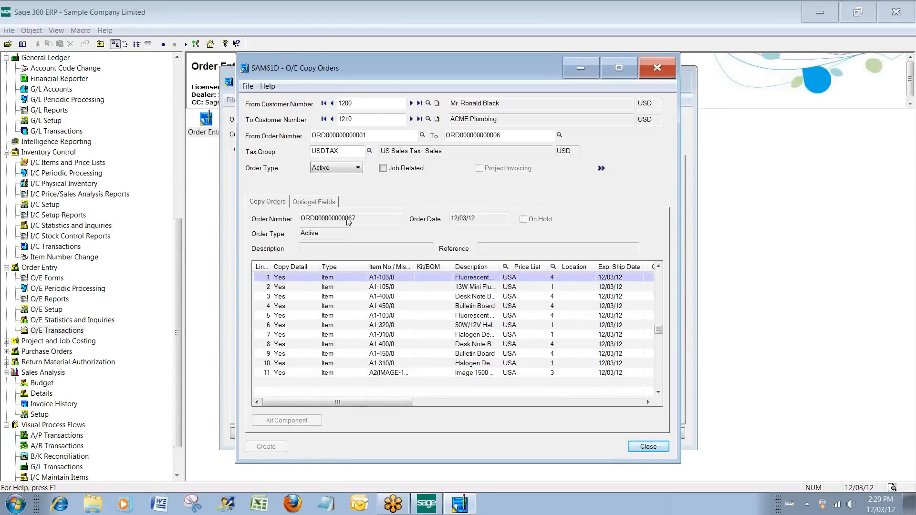
{"action": "left_click", "coordinate": [638, 447]}
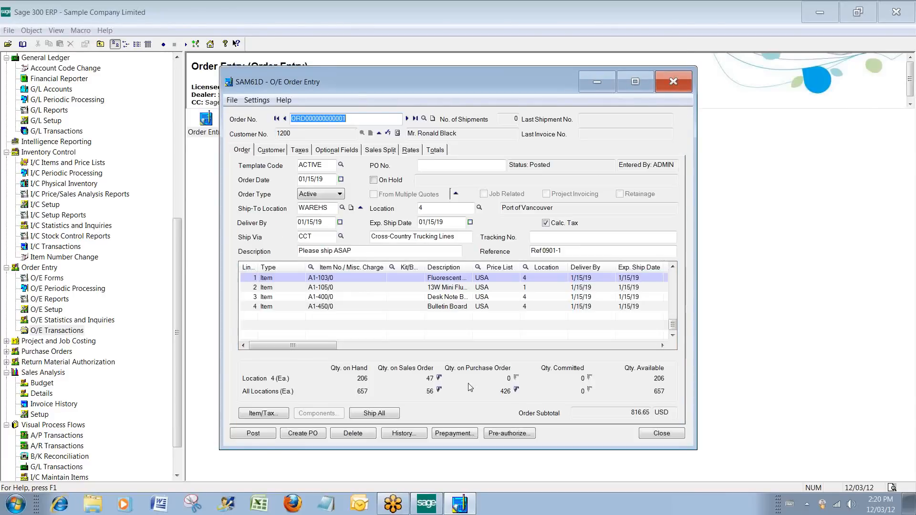
Load the newly created ACME Plumbing order in Order Entry and review its totals before returning to the order details.
{"action": "key", "text": "End"}
{"action": "key", "text": "BackSpace"}
{"action": "key", "text": "BackSpace"}
{"action": "type", "text": "67"}
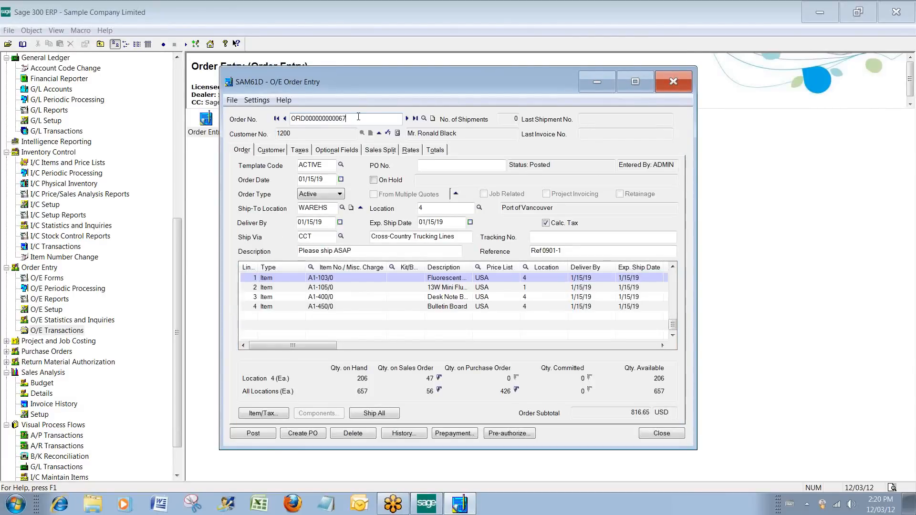
{"action": "key", "text": "Tab"}
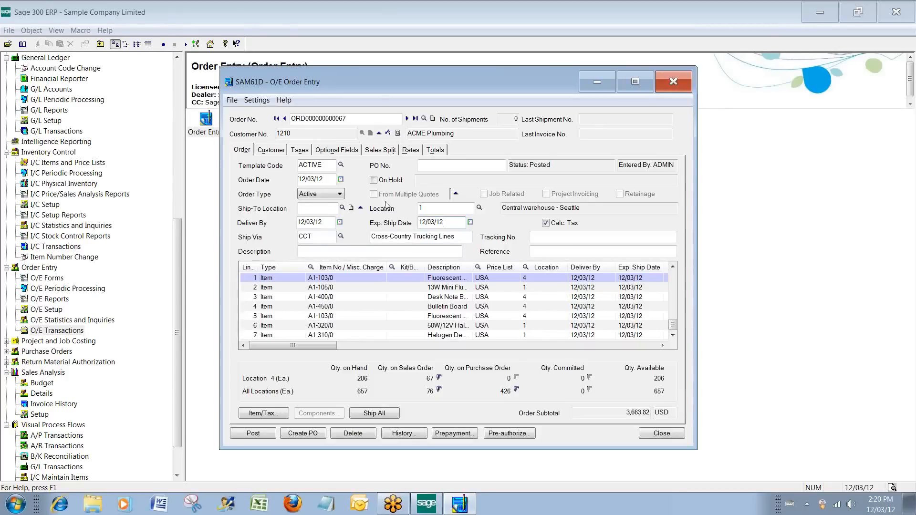
{"action": "left_click", "coordinate": [435, 150]}
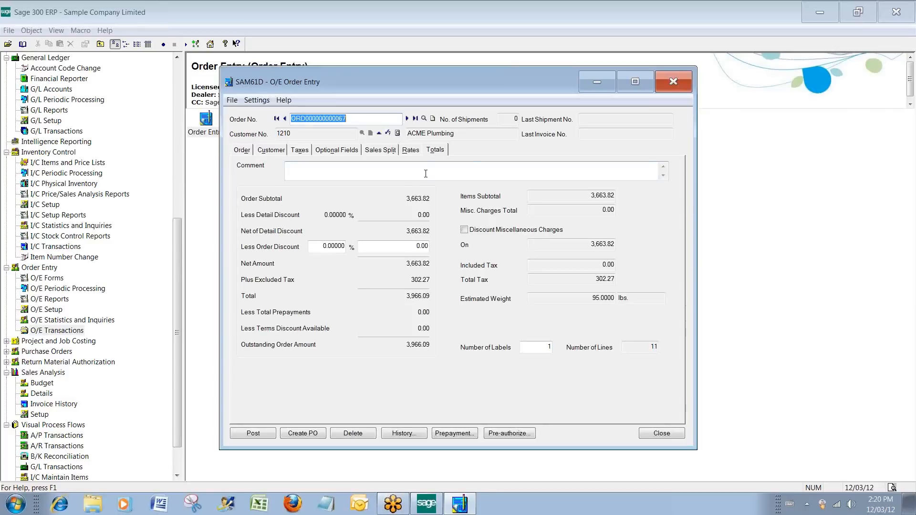
{"action": "left_click", "coordinate": [425, 174]}
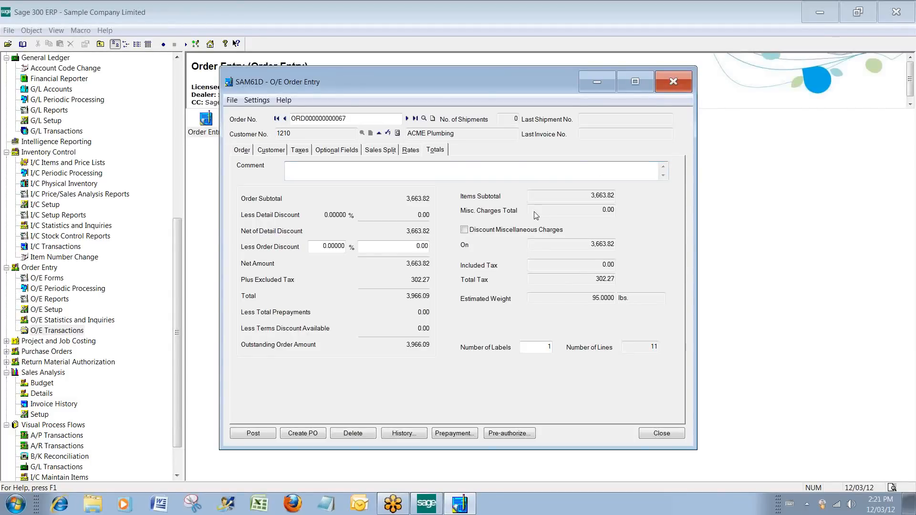
{"action": "left_click", "coordinate": [252, 151]}
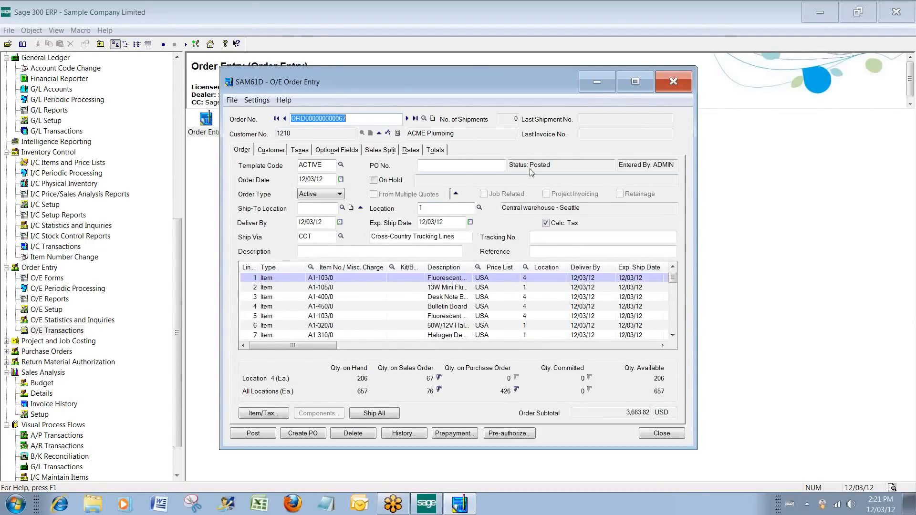
Mark the ACME Plumbing order On Hold, check its Ship Via and Tracking No. fields, and close the order without posting.
{"action": "left_click", "coordinate": [373, 180]}
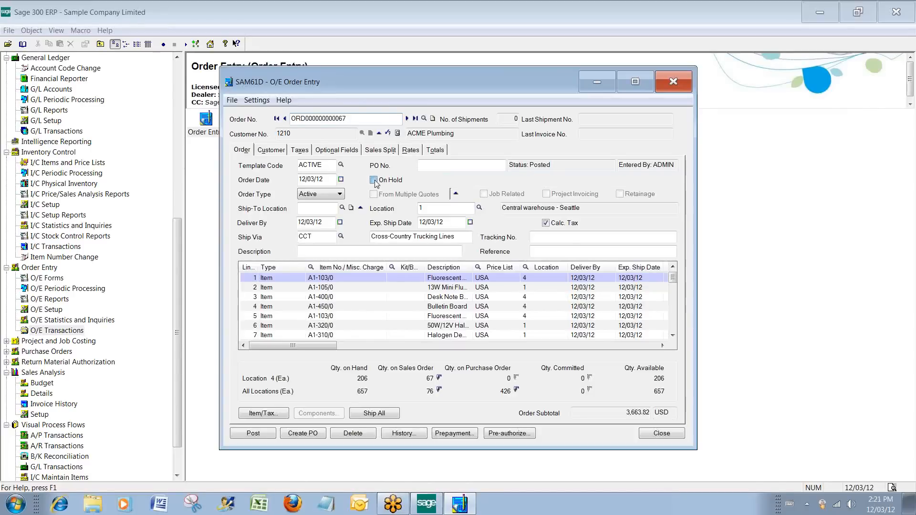
{"action": "left_click", "coordinate": [427, 182]}
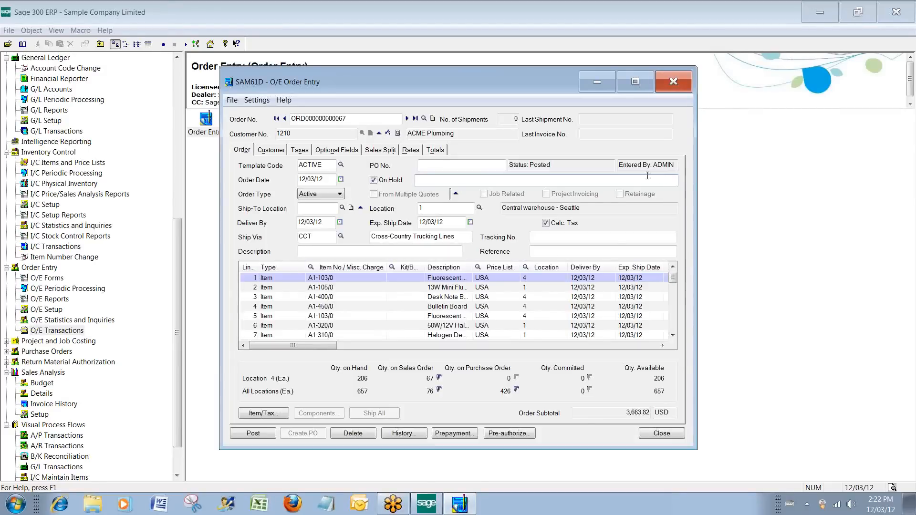
{"action": "left_click", "coordinate": [318, 239]}
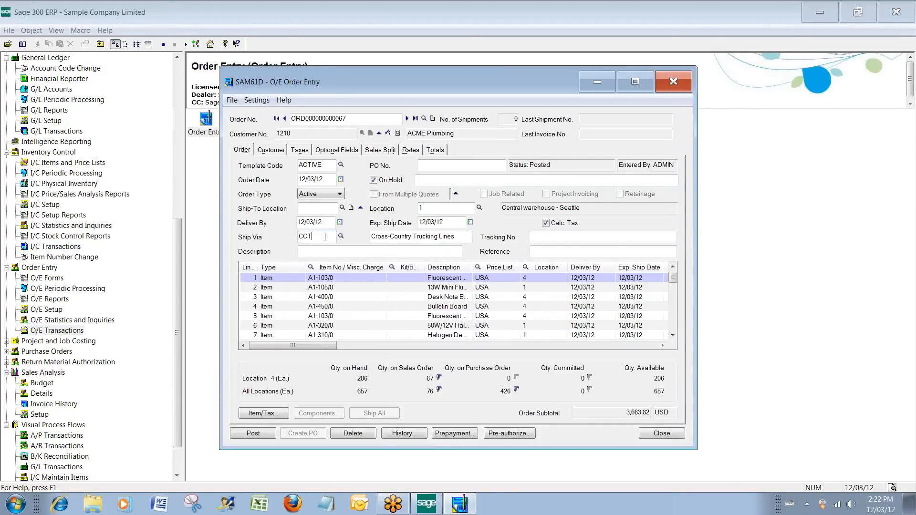
{"action": "left_click", "coordinate": [272, 150]}
{"action": "left_click", "coordinate": [242, 152]}
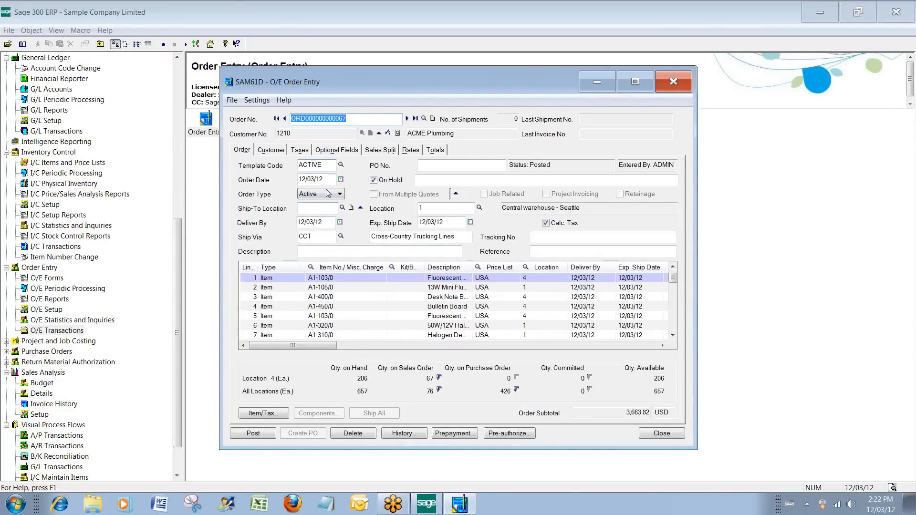
{"action": "left_click", "coordinate": [326, 238]}
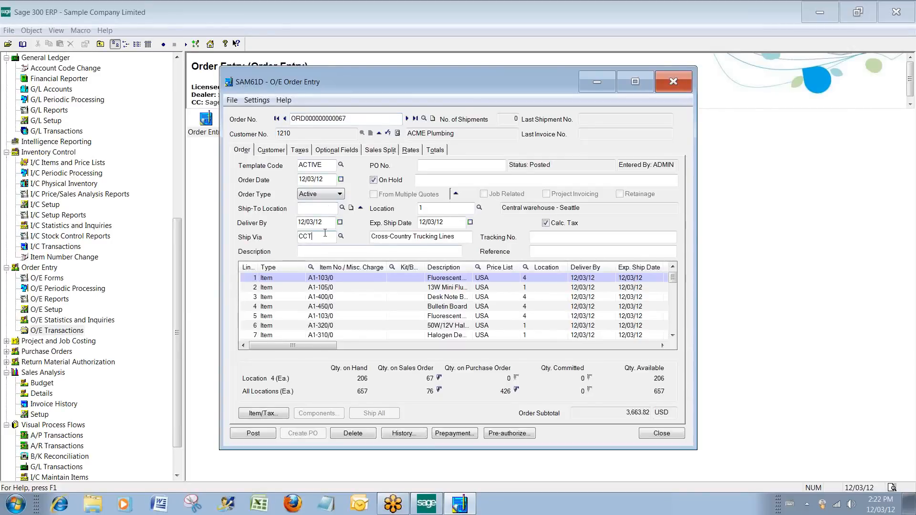
{"action": "left_click", "coordinate": [545, 237]}
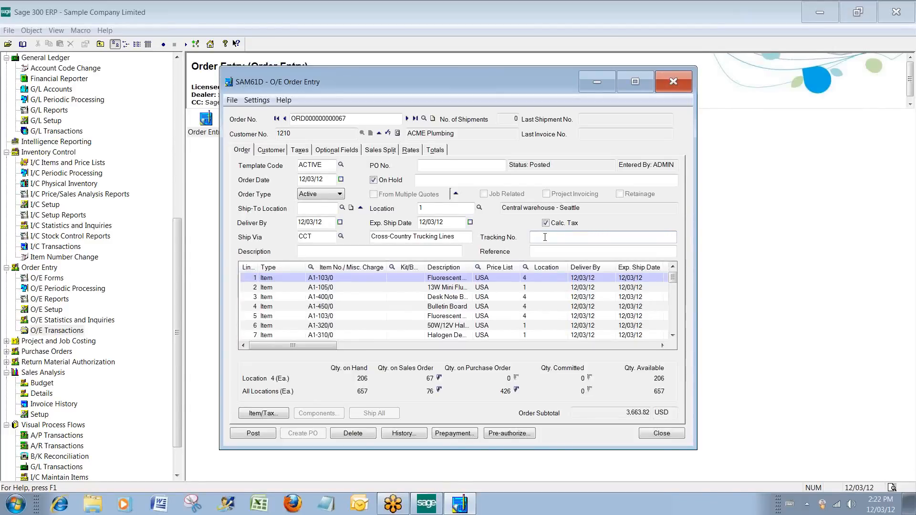
{"action": "left_click", "coordinate": [681, 88]}
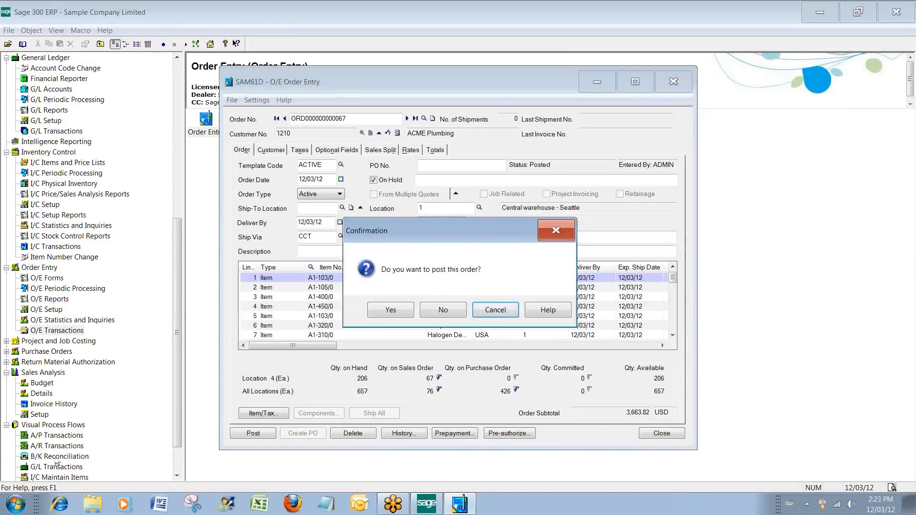
{"action": "left_click", "coordinate": [443, 310]}
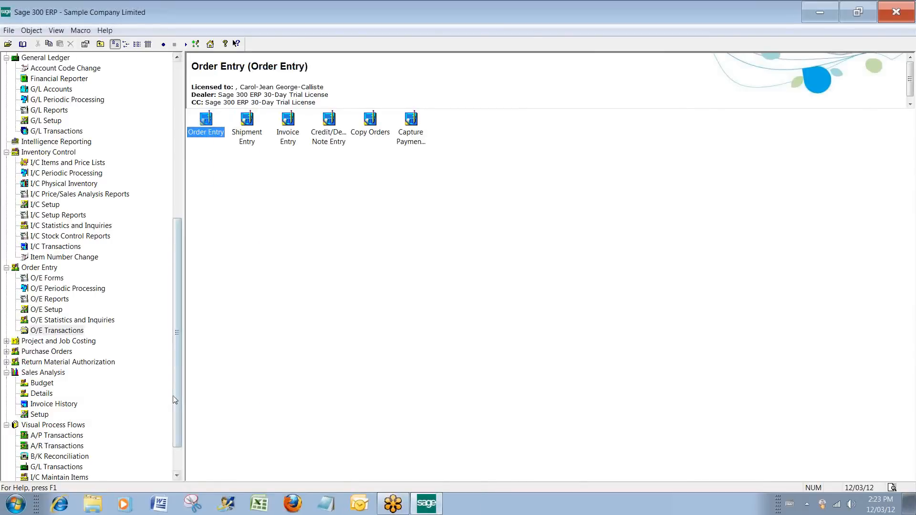
Open the Return Material Authorization module to show its contents.
{"action": "mouse_move", "coordinate": [174, 397]}
{"action": "left_mouse_down"}
{"action": "mouse_move", "coordinate": [179, 419]}
{"action": "mouse_move", "coordinate": [180, 391]}
{"action": "left_mouse_up"}
{"action": "left_click", "coordinate": [45, 373]}
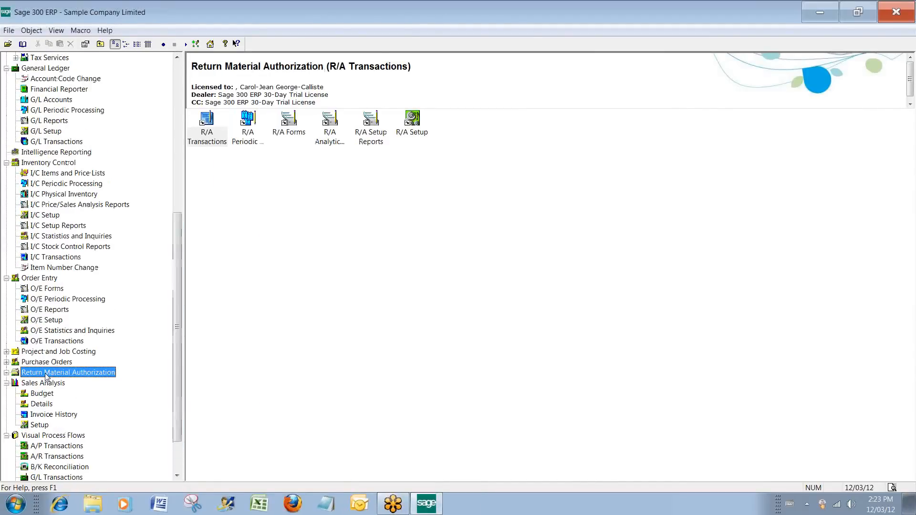
{"action": "double_click", "coordinate": [46, 372]}
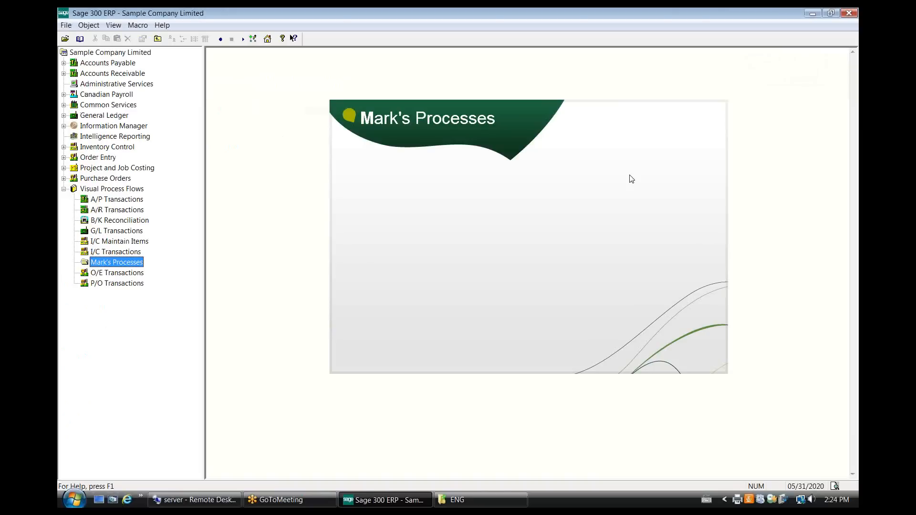
{"action": "left_click", "coordinate": [727, 32]}
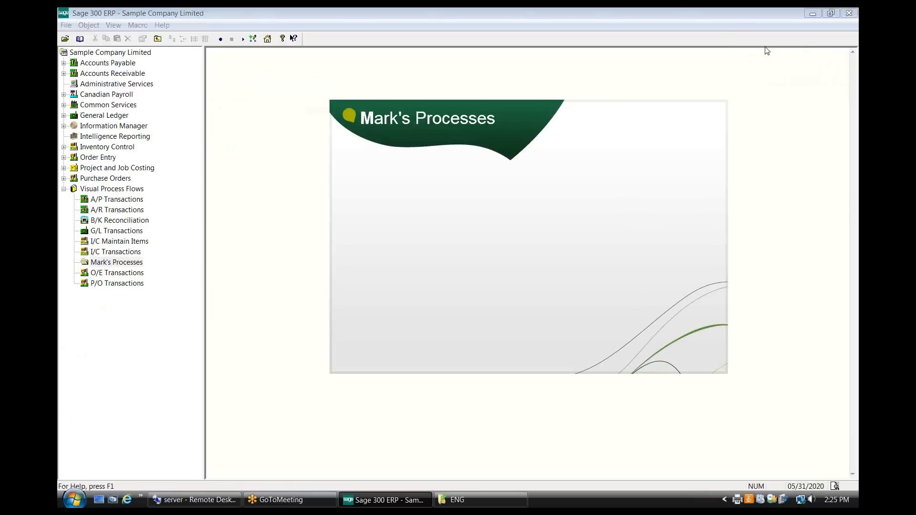
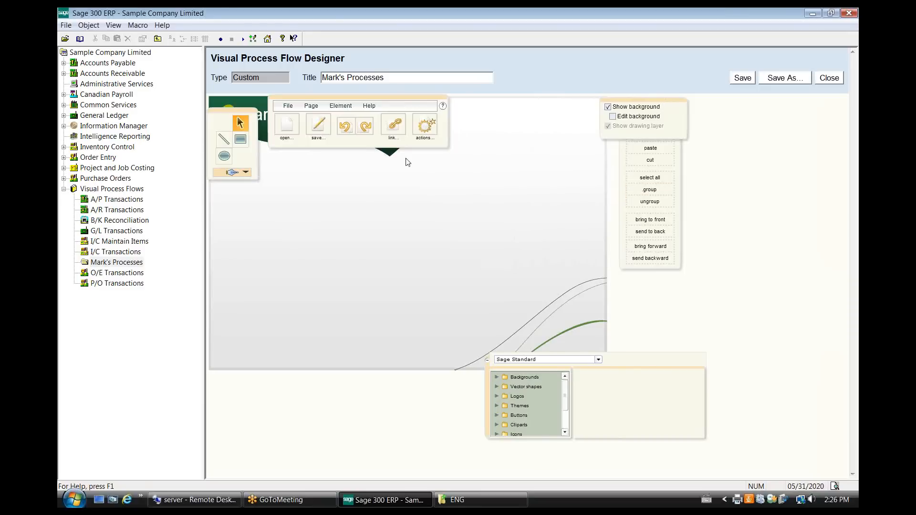
Move the floating palettes off the title banner and place a Blue Sage shapes printer icon below the Mark's Processes heading.
{"action": "left_click_drag", "start_coordinate": [401, 101], "coordinate": [424, 147]}
{"action": "left_click_drag", "start_coordinate": [232, 116], "coordinate": [243, 380]}
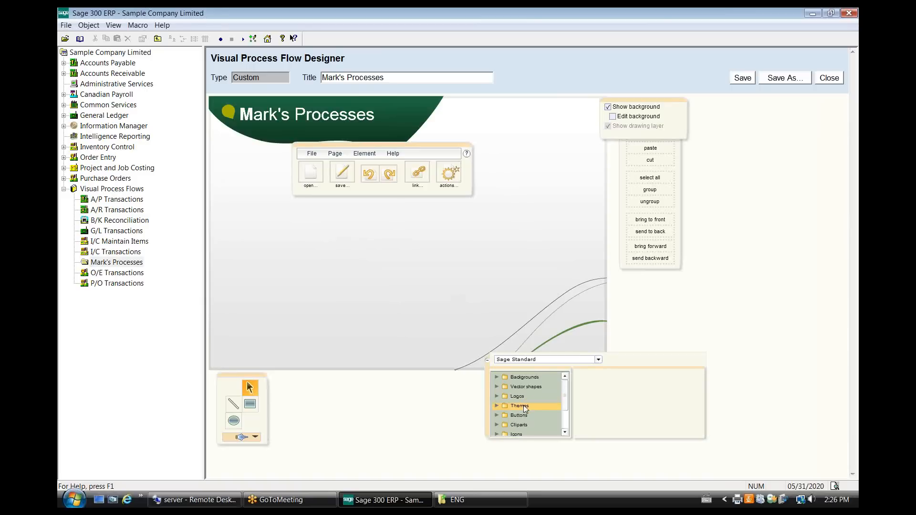
{"action": "left_click", "coordinate": [540, 416]}
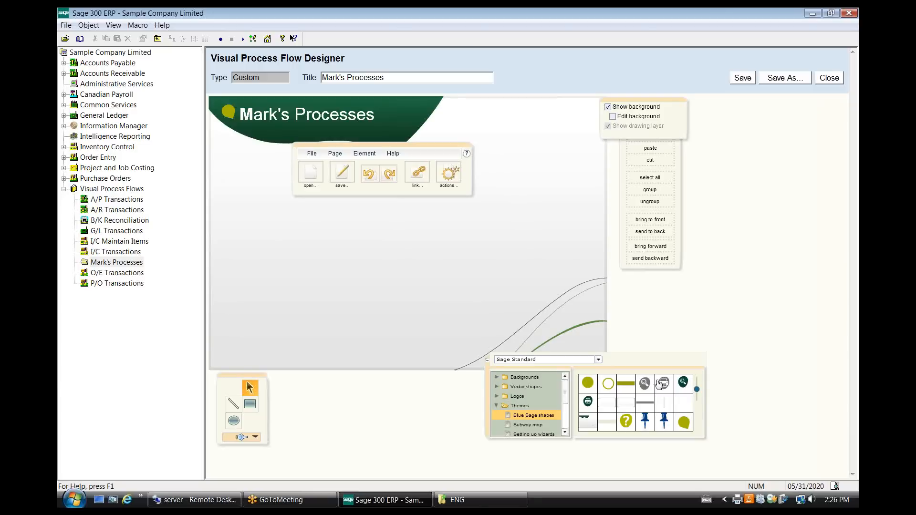
{"action": "left_click", "coordinate": [663, 383]}
{"action": "left_click_drag", "start_coordinate": [528, 310], "coordinate": [265, 224]}
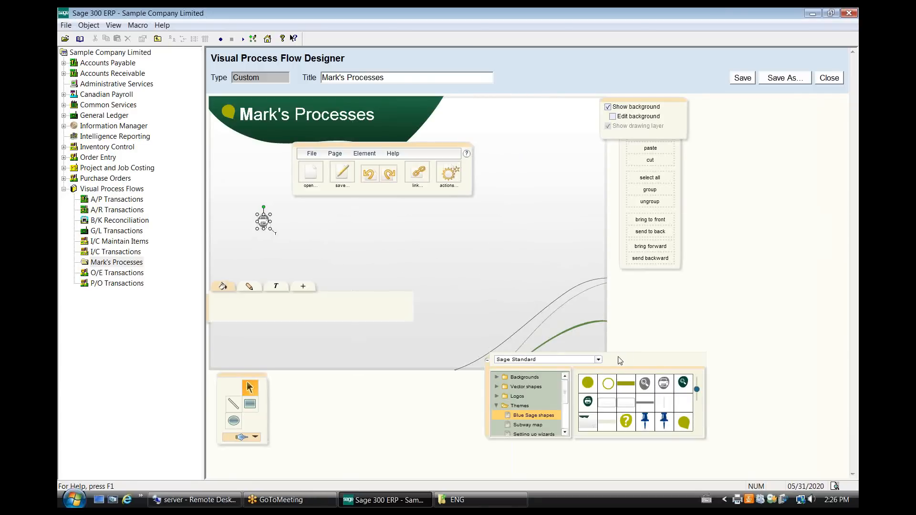
Extend the icon row with two solid green circles followed by two more printer icons, evenly spaced after the first printer icon.
{"action": "left_click_drag", "start_coordinate": [591, 382], "coordinate": [324, 222]}
{"action": "left_click_drag", "start_coordinate": [591, 384], "coordinate": [422, 222]}
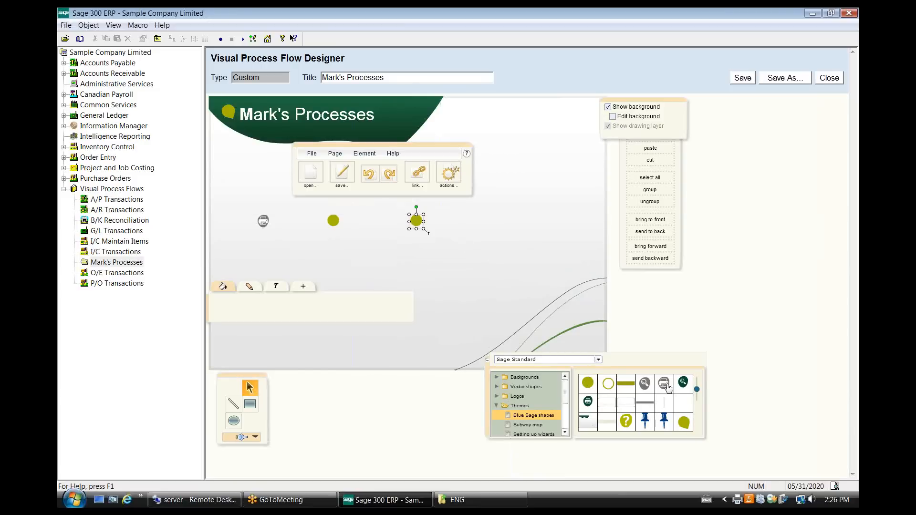
{"action": "left_click_drag", "start_coordinate": [664, 384], "coordinate": [504, 222]}
{"action": "left_click", "coordinate": [664, 384]}
{"action": "left_click_drag", "start_coordinate": [529, 312], "coordinate": [577, 224]}
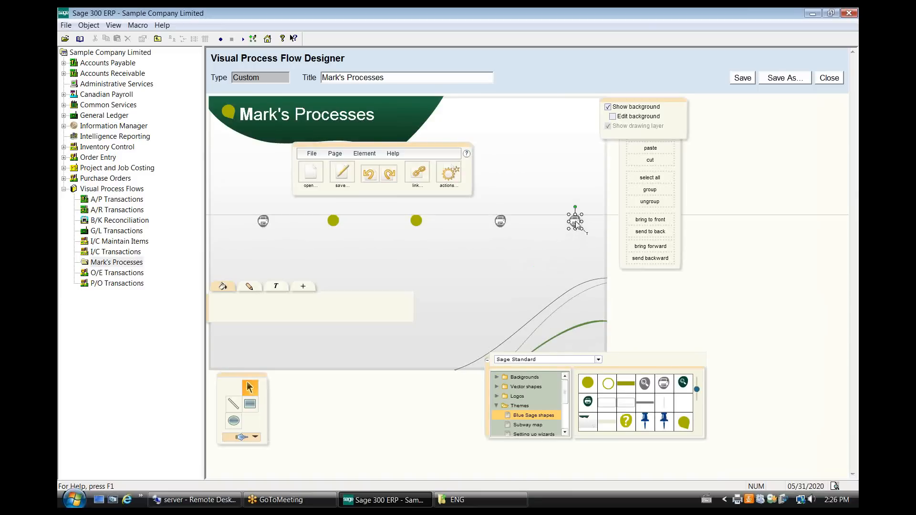
Draw an ellipse above the first printer icon and label it "Aged AP Report" with centred text.
{"action": "left_click", "coordinate": [234, 422]}
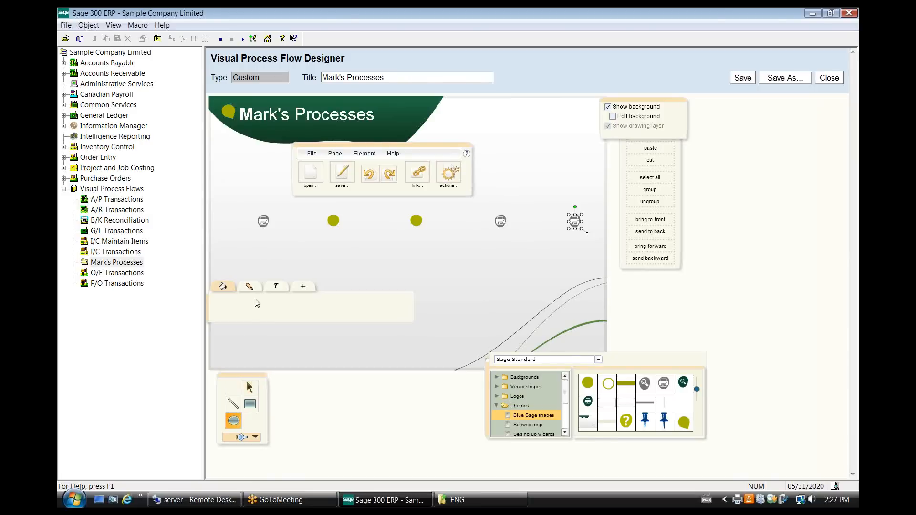
{"action": "left_click_drag", "start_coordinate": [224, 179], "coordinate": [290, 207]}
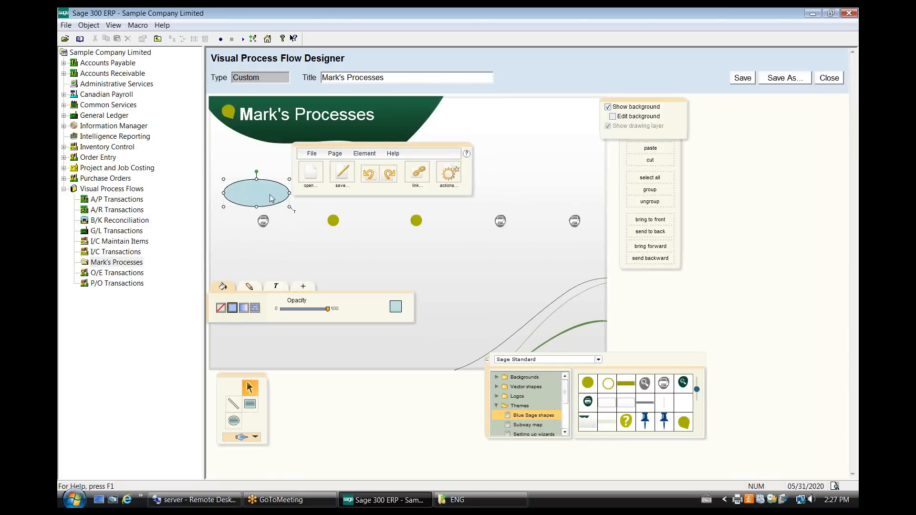
{"action": "left_click", "coordinate": [295, 213]}
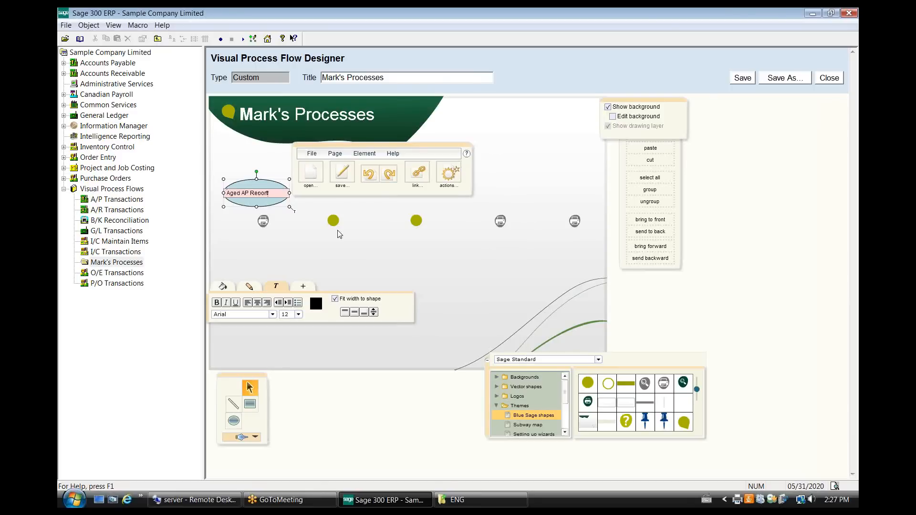
{"action": "left_click", "coordinate": [299, 256]}
{"action": "left_click", "coordinate": [273, 197]}
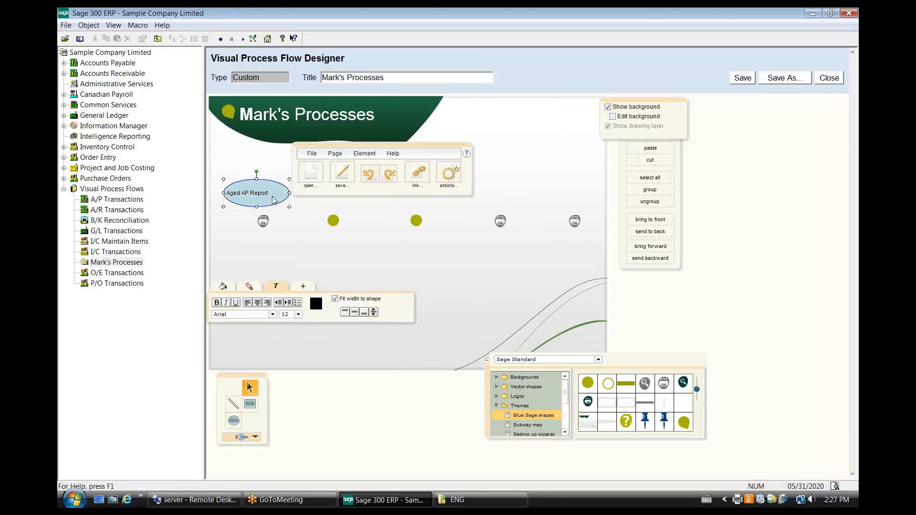
{"action": "left_click", "coordinate": [258, 302]}
Move the main palette clear of the ellipse row and duplicate the Aged AP Report ellipse four times.
{"action": "left_click_drag", "start_coordinate": [388, 145], "coordinate": [396, 126]}
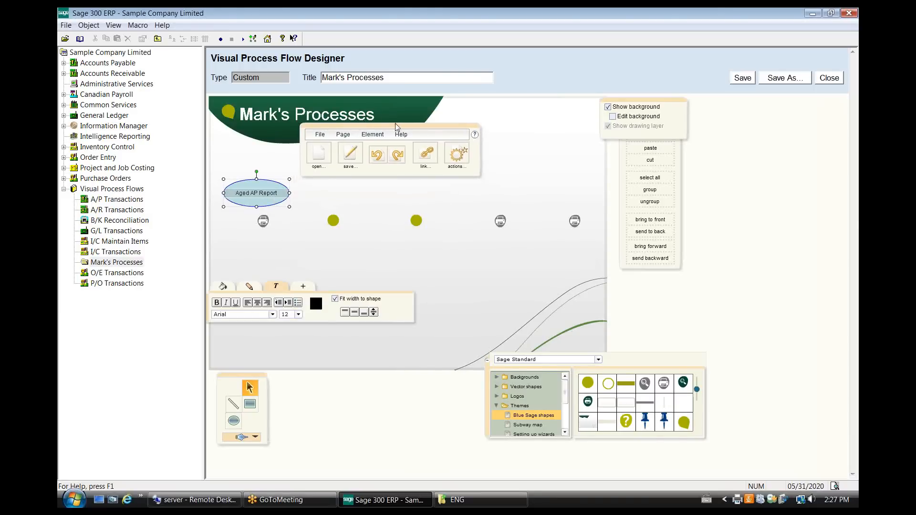
{"action": "left_click", "coordinate": [344, 204]}
{"action": "left_click", "coordinate": [276, 199]}
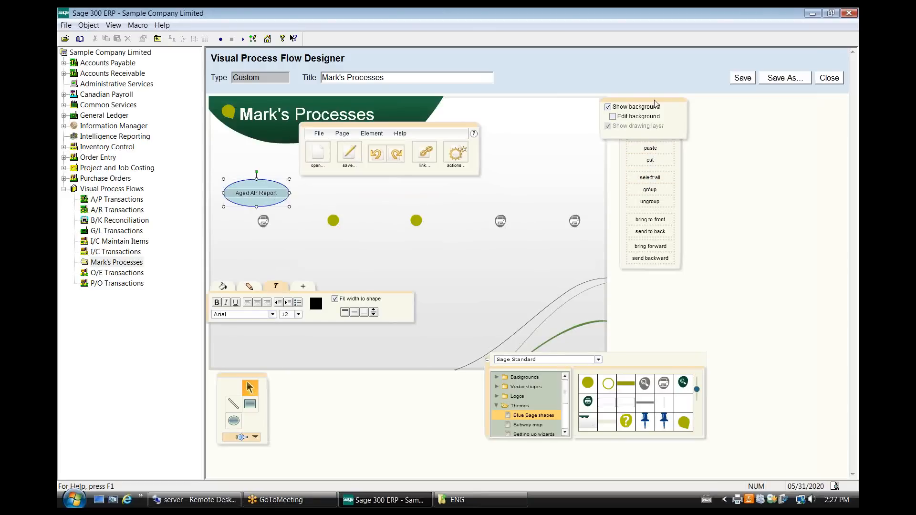
{"action": "left_click", "coordinate": [649, 136]}
{"action": "left_click", "coordinate": [649, 149]}
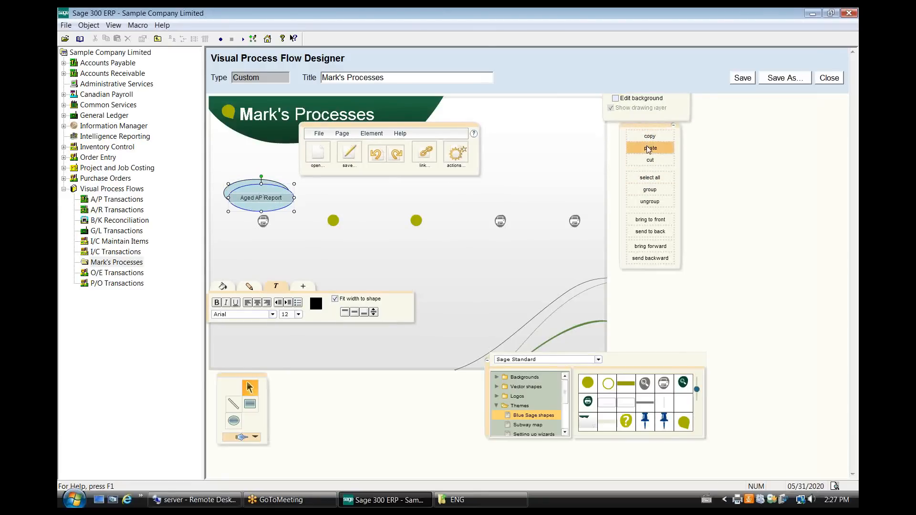
{"action": "left_click", "coordinate": [648, 149]}
{"action": "left_click", "coordinate": [649, 148]}
{"action": "left_click", "coordinate": [648, 149]}
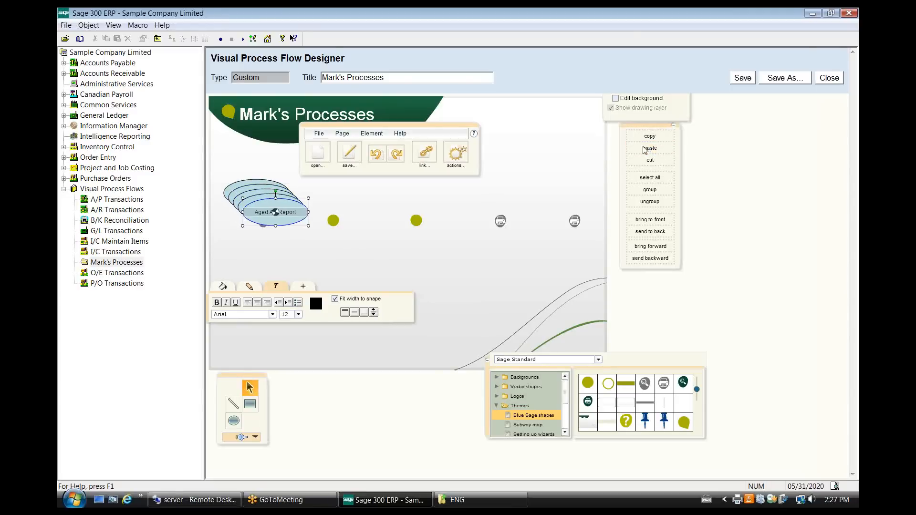
Distribute the four ellipse copies so that one sits above each of the remaining icons.
{"action": "left_click_drag", "start_coordinate": [302, 222], "coordinate": [590, 200]}
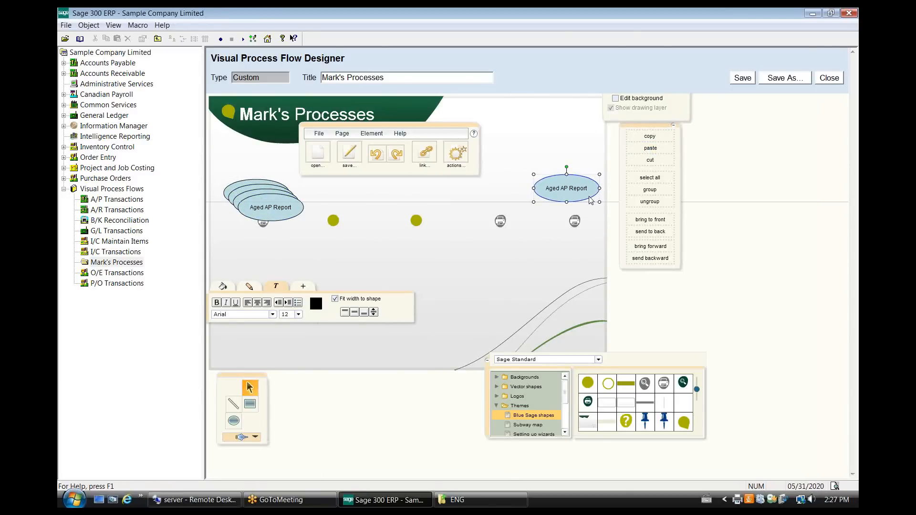
{"action": "left_click_drag", "start_coordinate": [293, 207], "coordinate": [517, 193]}
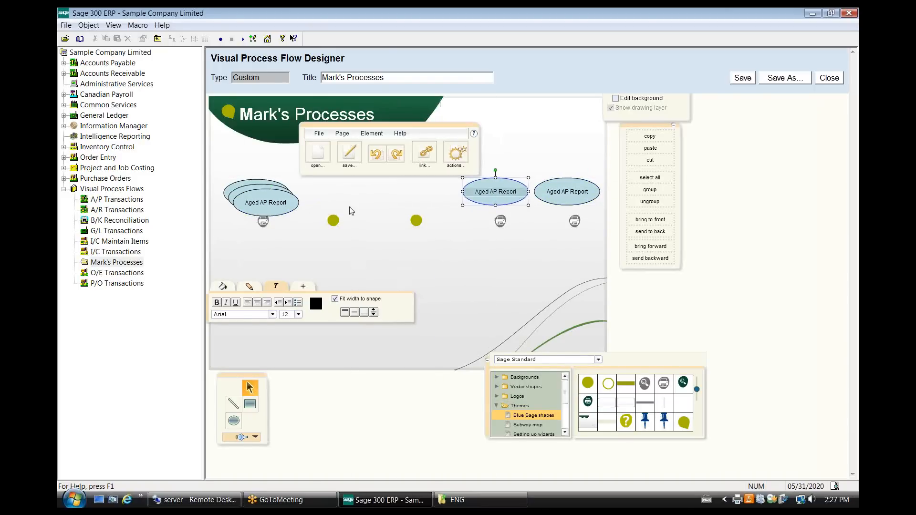
{"action": "left_click_drag", "start_coordinate": [300, 209], "coordinate": [444, 197]}
{"action": "left_click_drag", "start_coordinate": [289, 205], "coordinate": [361, 198]}
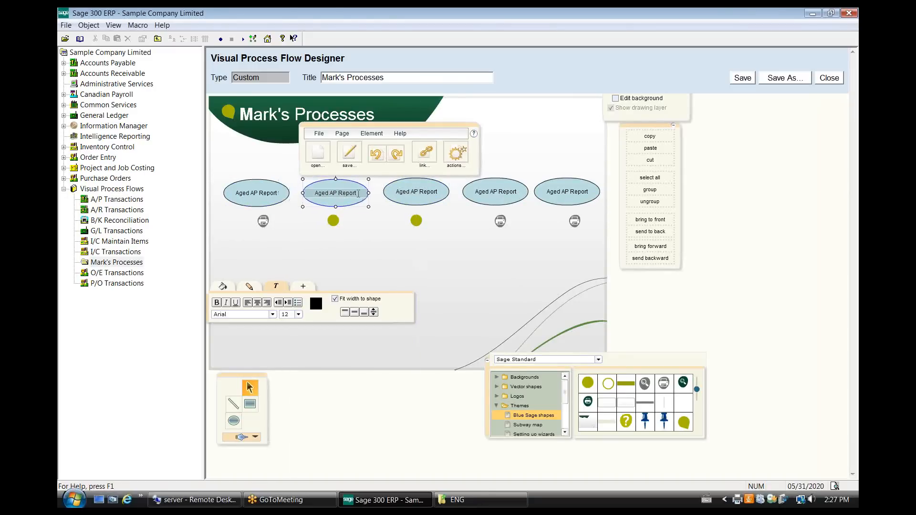
Change the second ellipse's label to "Control Payment".
{"action": "double_click", "coordinate": [358, 193]}
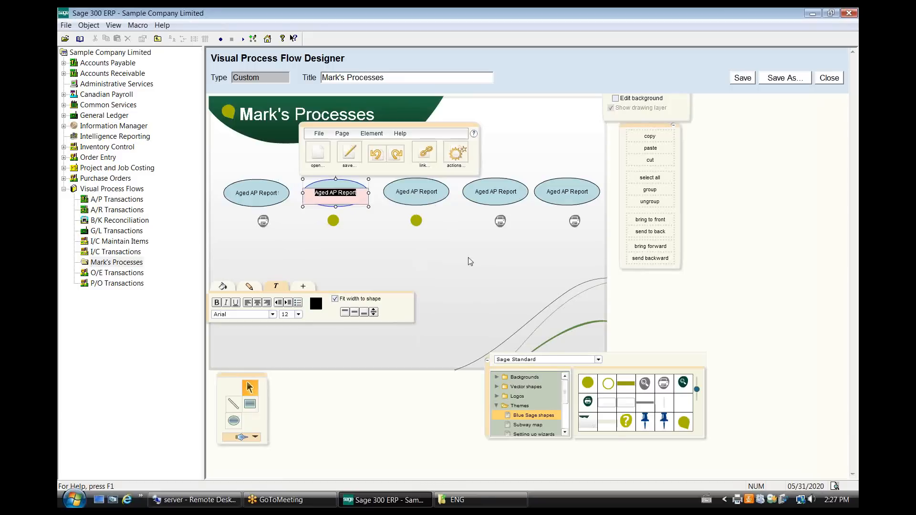
{"action": "type", "text": "Control Payment"}
{"action": "left_click", "coordinate": [383, 254]}
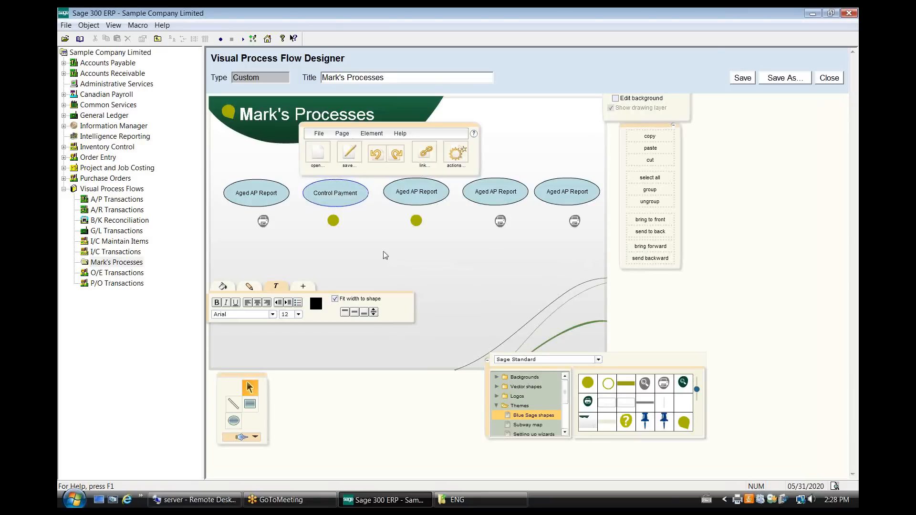
Change the third ellipse's label to "Create Payment Batch".
{"action": "left_click", "coordinate": [424, 196]}
{"action": "left_click", "coordinate": [428, 191]}
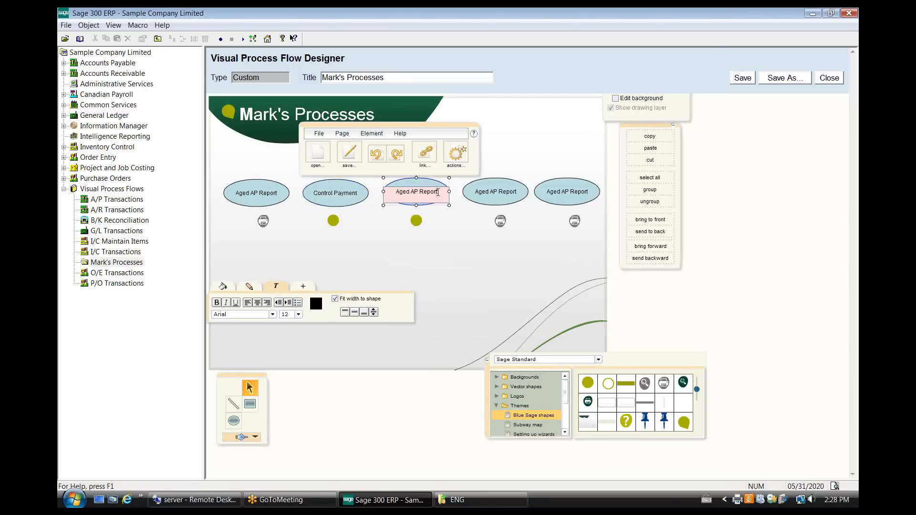
{"action": "type", "text": "Create Payment Batch"}
Change the fourth ellipse's label to "Print Cheques".
{"action": "left_click", "coordinate": [497, 193]}
{"action": "left_click", "coordinate": [497, 192]}
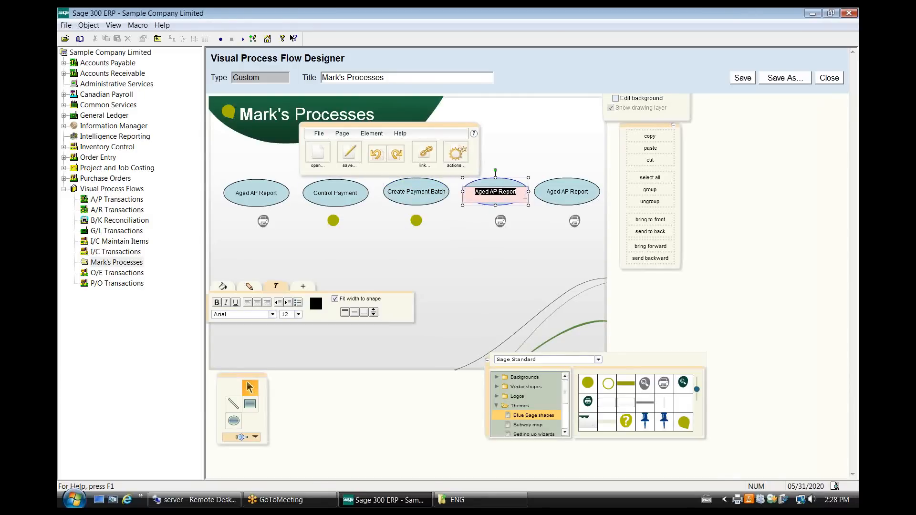
{"action": "type", "text": "Print Cheques"}
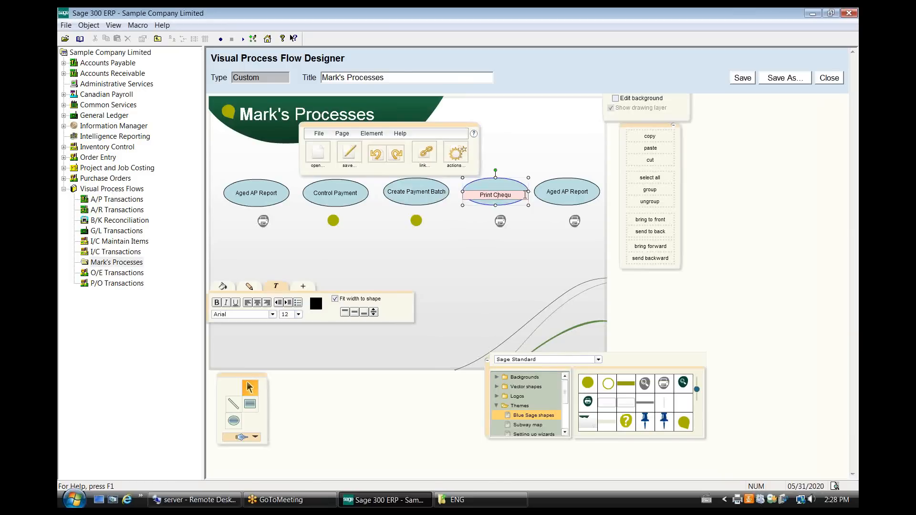
Change the fifth ellipse's label to "Cheque Register".
{"action": "left_click", "coordinate": [565, 196]}
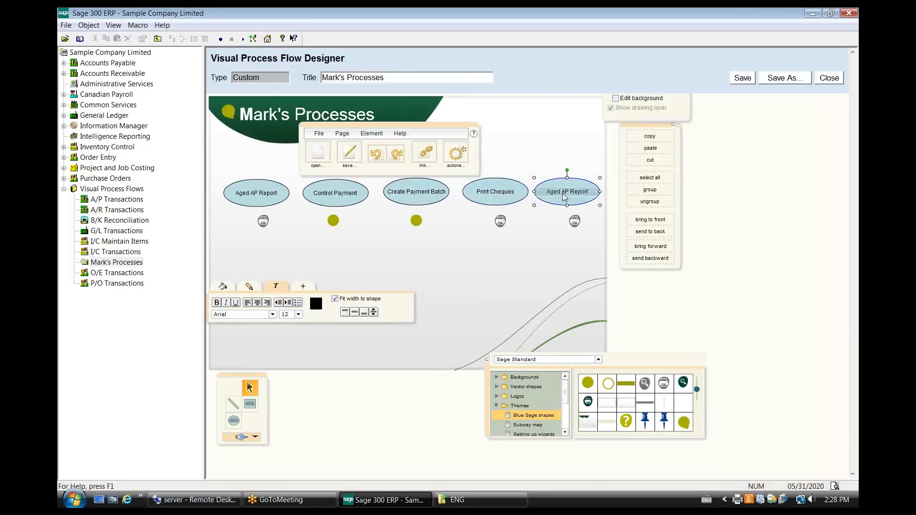
{"action": "double_click", "coordinate": [573, 193]}
{"action": "type", "text": "C"}
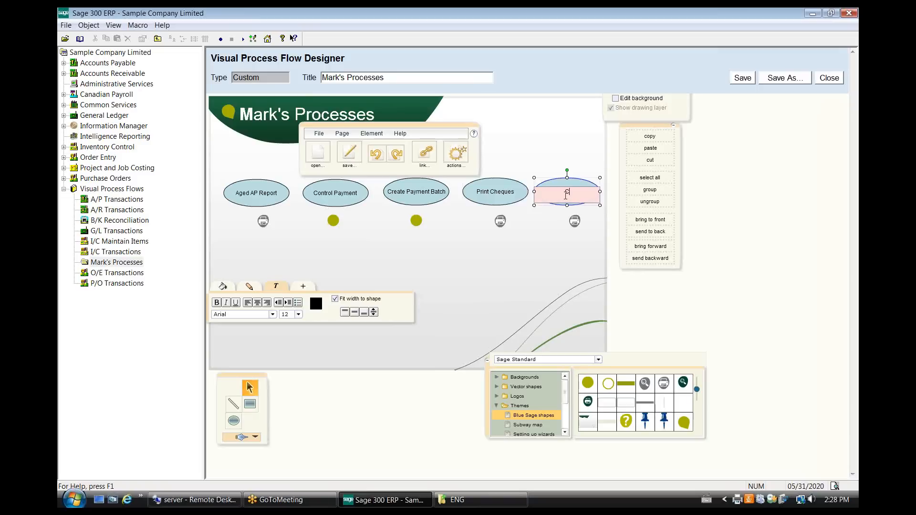
{"action": "type", "text": "hequ"}
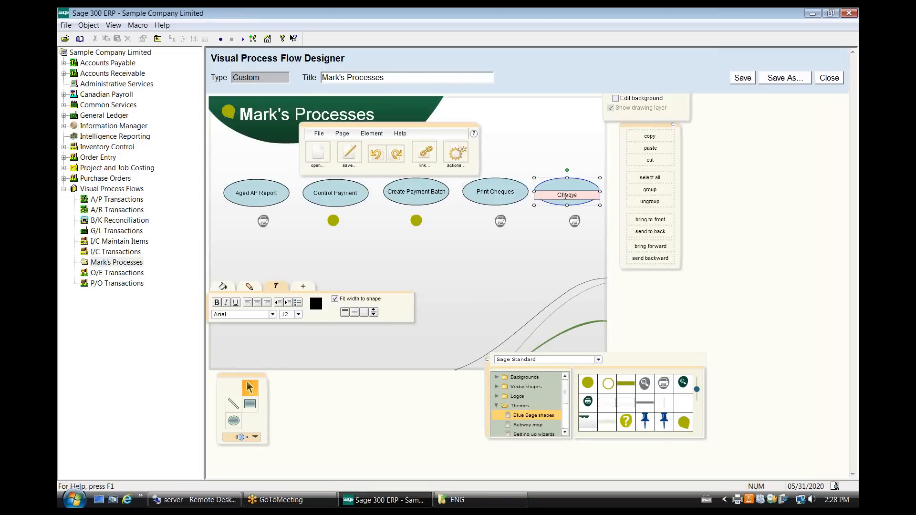
{"action": "type", "text": "e Register"}
{"action": "left_click", "coordinate": [552, 234]}
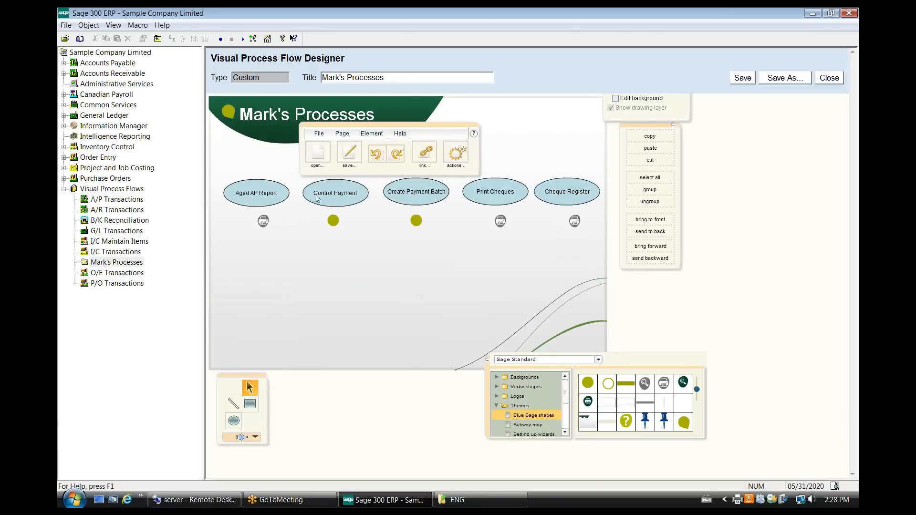
Centre the Aged AP Report ellipse over its printer icon and link that icon to the Accounts Payable screen AP7303 - Aged Payables.
{"action": "left_click_drag", "start_coordinate": [275, 196], "coordinate": [283, 196]}
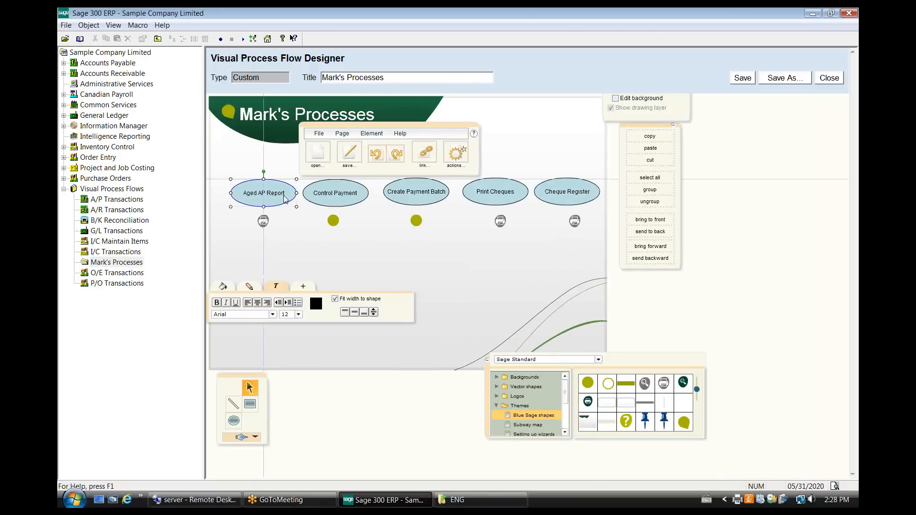
{"action": "left_click", "coordinate": [263, 222]}
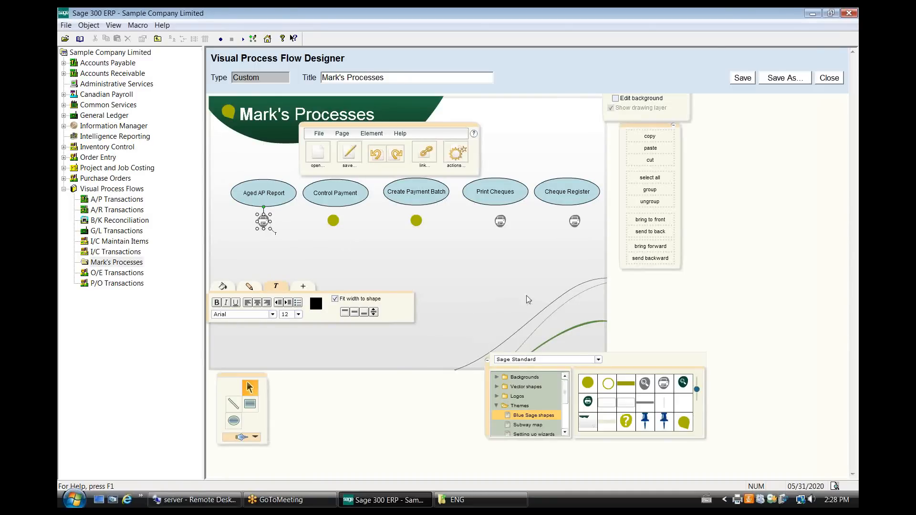
{"action": "left_click", "coordinate": [427, 157]}
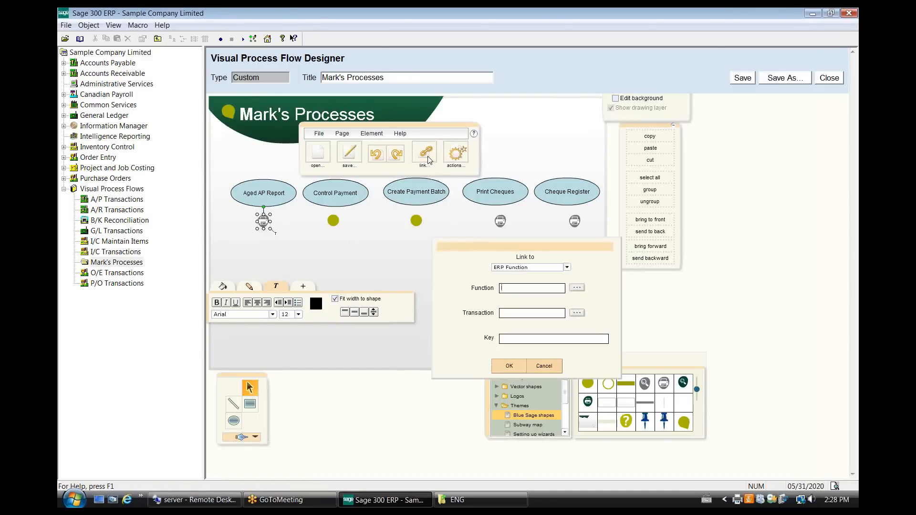
{"action": "left_click", "coordinate": [576, 288]}
{"action": "left_click", "coordinate": [560, 252]}
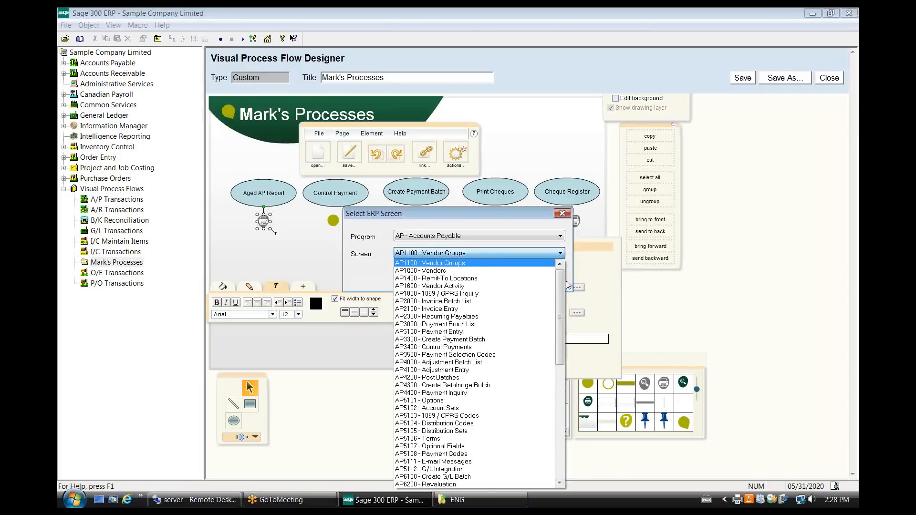
{"action": "left_click_drag", "start_coordinate": [563, 291], "coordinate": [565, 408]}
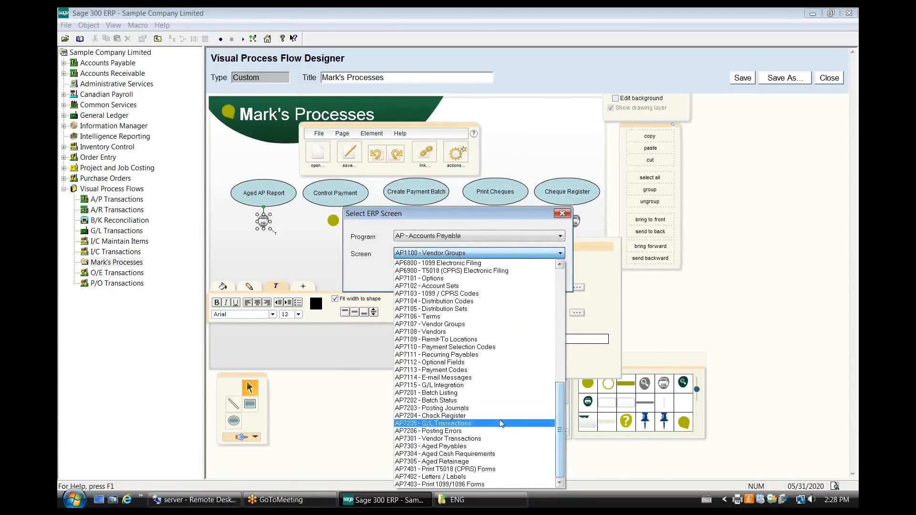
{"action": "left_click", "coordinate": [472, 446]}
{"action": "left_click", "coordinate": [490, 278]}
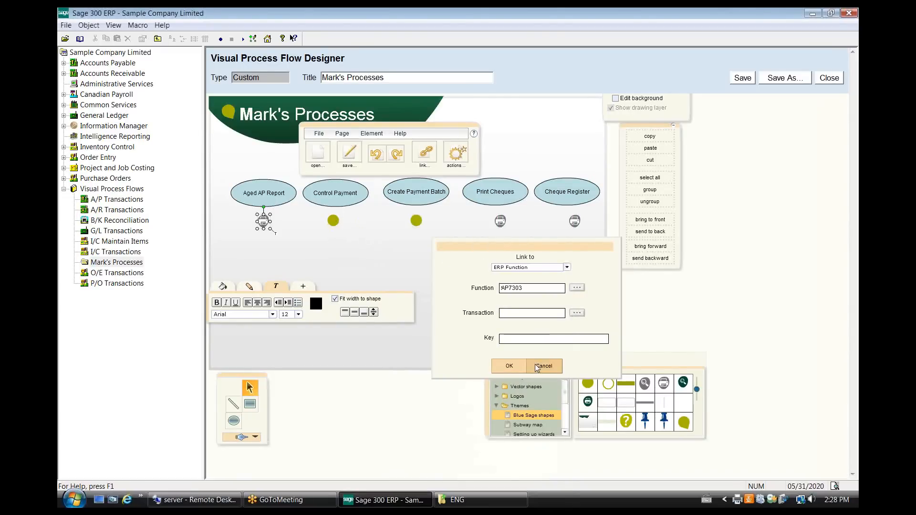
{"action": "left_click", "coordinate": [509, 366]}
Link the green circle under Control Payment to the Accounts Payable screen AP3400 - Control Payments.
{"action": "left_click", "coordinate": [335, 222]}
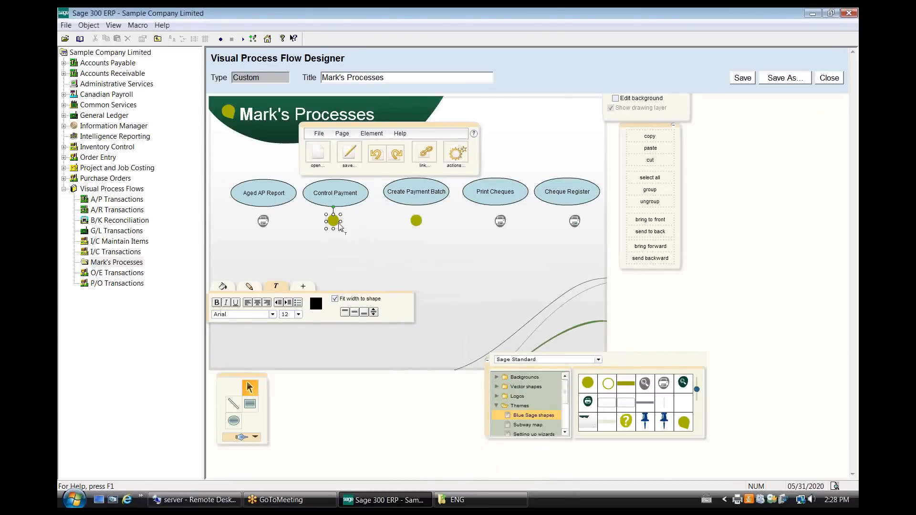
{"action": "left_click", "coordinate": [425, 154]}
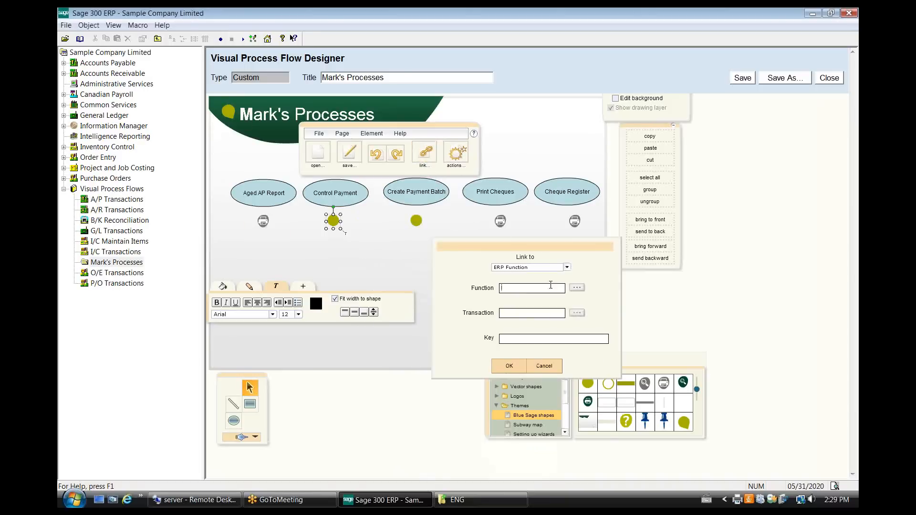
{"action": "left_click", "coordinate": [577, 288]}
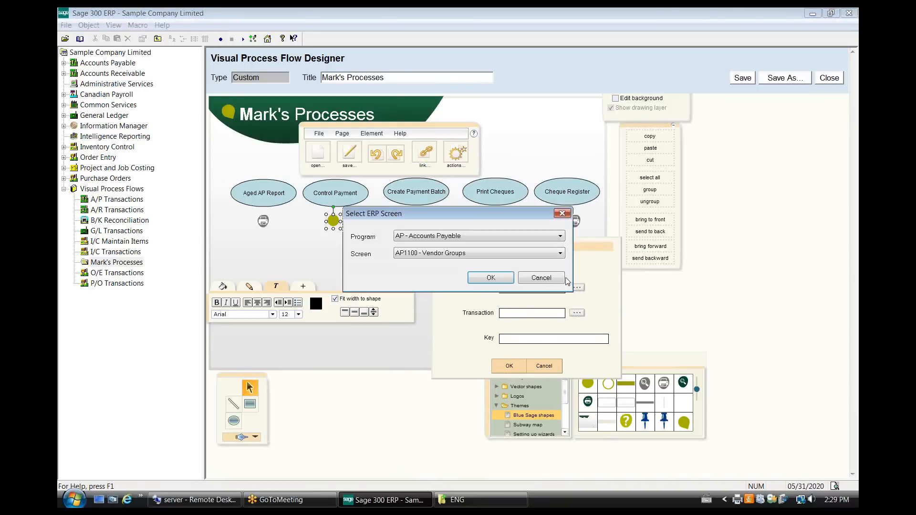
{"action": "left_click", "coordinate": [542, 253]}
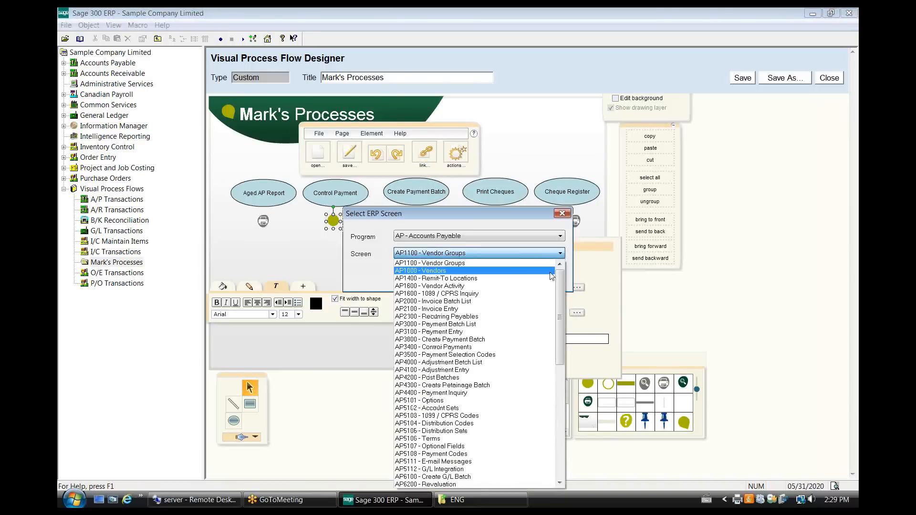
{"action": "left_click", "coordinate": [498, 347]}
{"action": "left_click", "coordinate": [497, 281]}
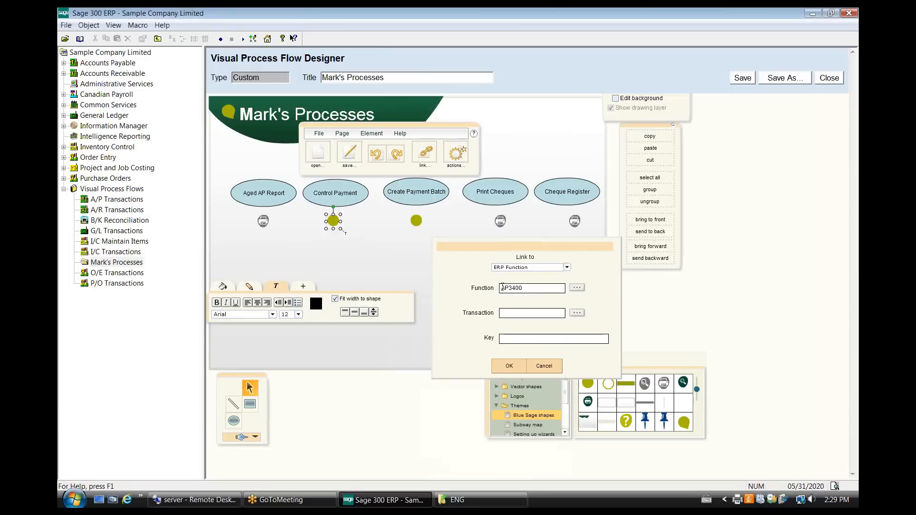
{"action": "left_click", "coordinate": [511, 365]}
Link the green circle under Create Payment Batch to the Accounts Payable screen AP3300 - Create Payment Batch.
{"action": "left_click", "coordinate": [419, 222]}
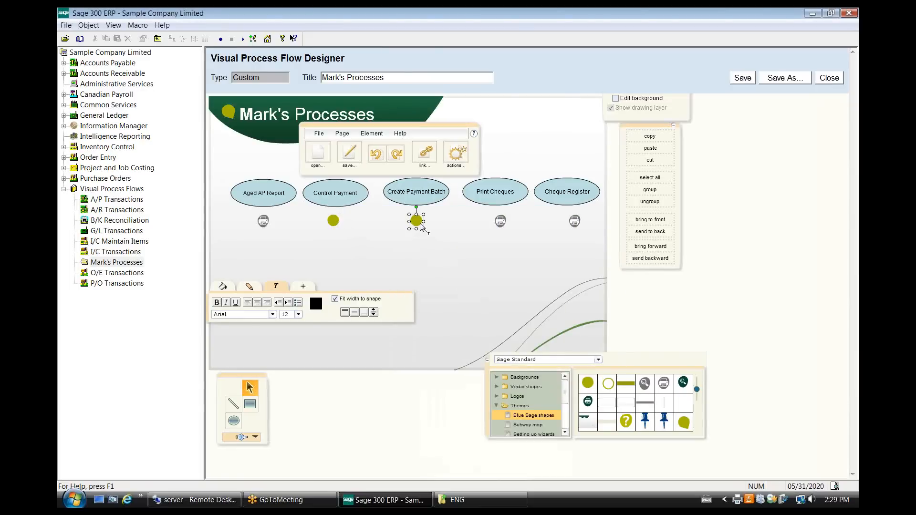
{"action": "left_click", "coordinate": [424, 152]}
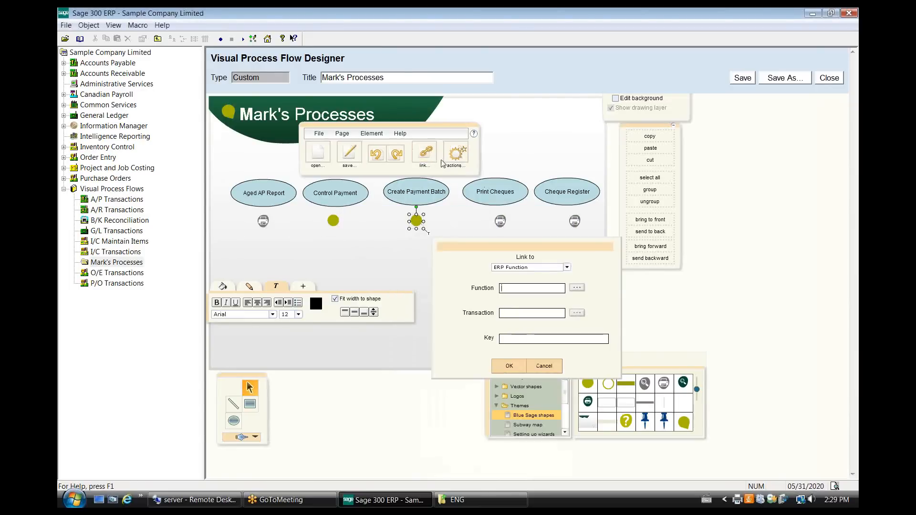
{"action": "left_click", "coordinate": [577, 288]}
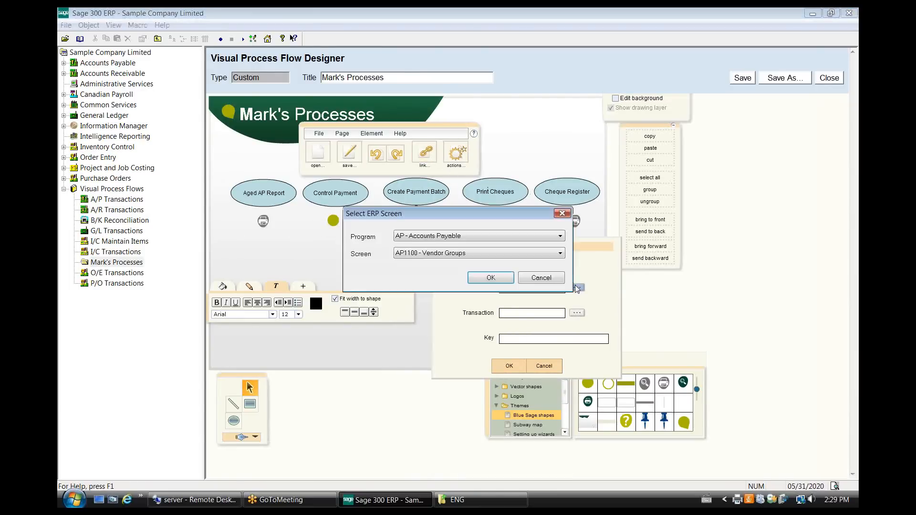
{"action": "left_click", "coordinate": [559, 253]}
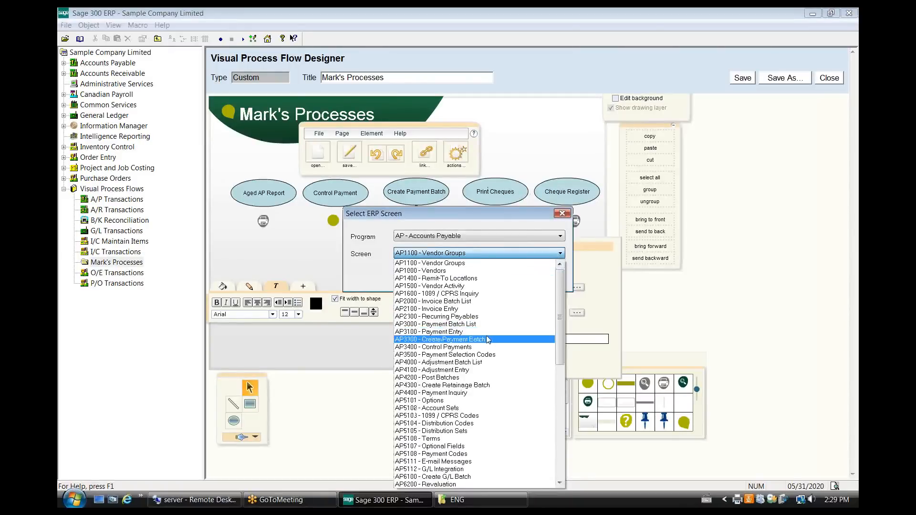
{"action": "left_click", "coordinate": [487, 339]}
{"action": "left_click", "coordinate": [490, 277]}
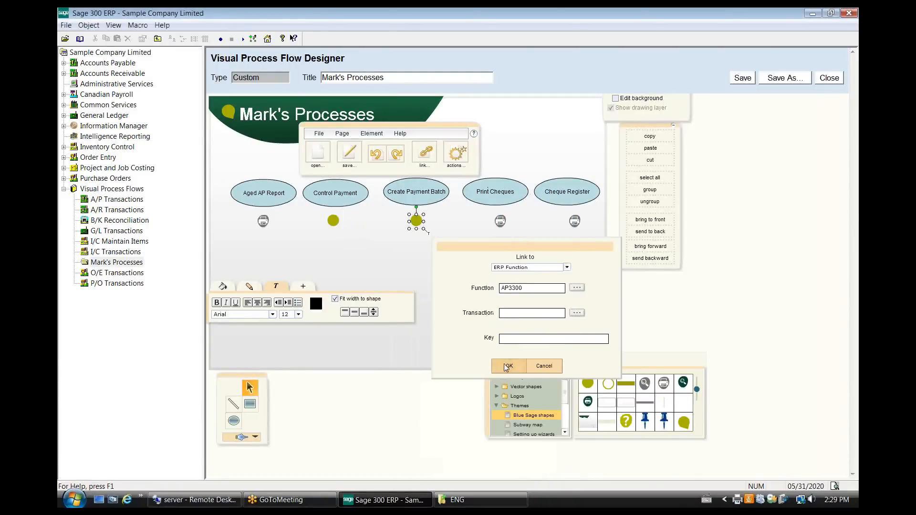
{"action": "left_click", "coordinate": [509, 365]}
Link the printer icon under Print Cheques to the Accounts Payable screen AP3000 - Payment Batch List.
{"action": "left_click", "coordinate": [499, 221]}
{"action": "double_click", "coordinate": [497, 223]}
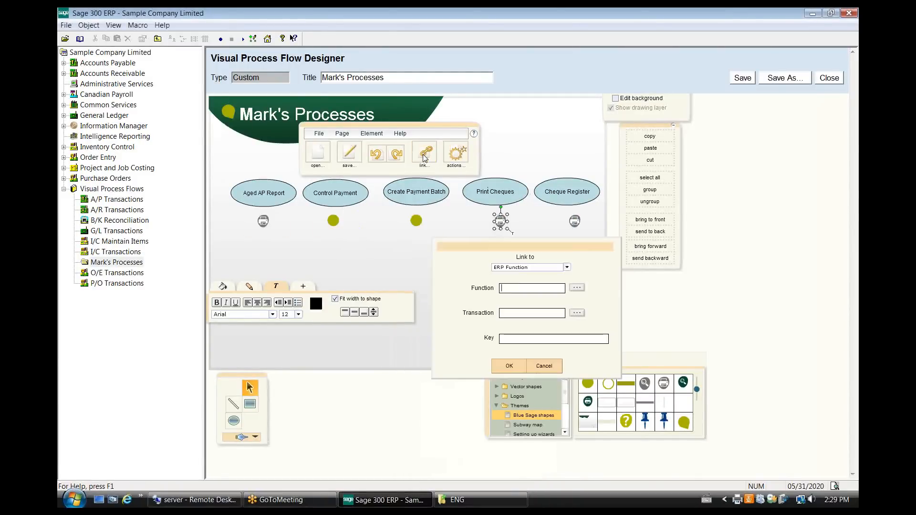
{"action": "left_click", "coordinate": [576, 287]}
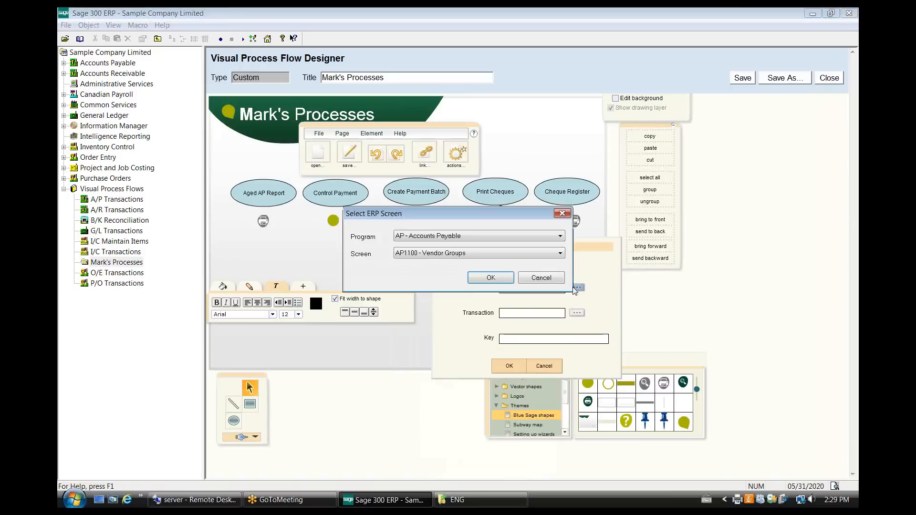
{"action": "left_click", "coordinate": [528, 253]}
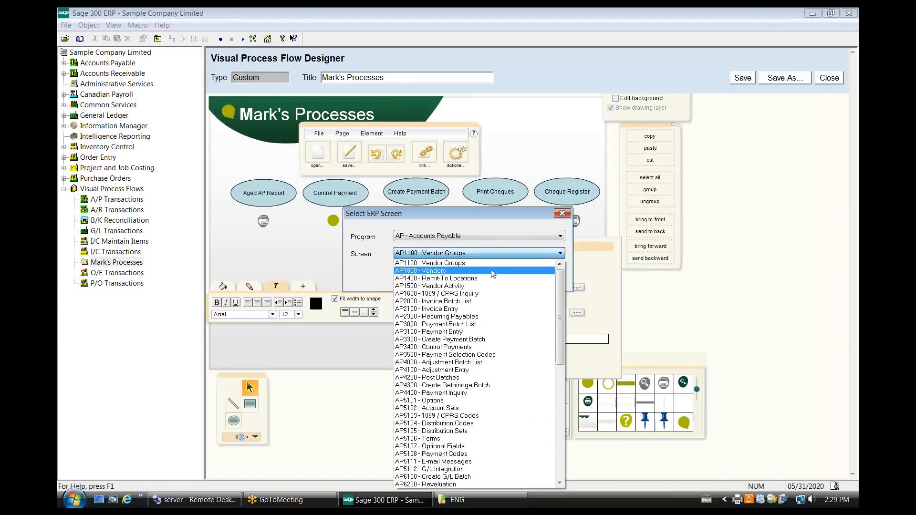
{"action": "left_click", "coordinate": [472, 315]}
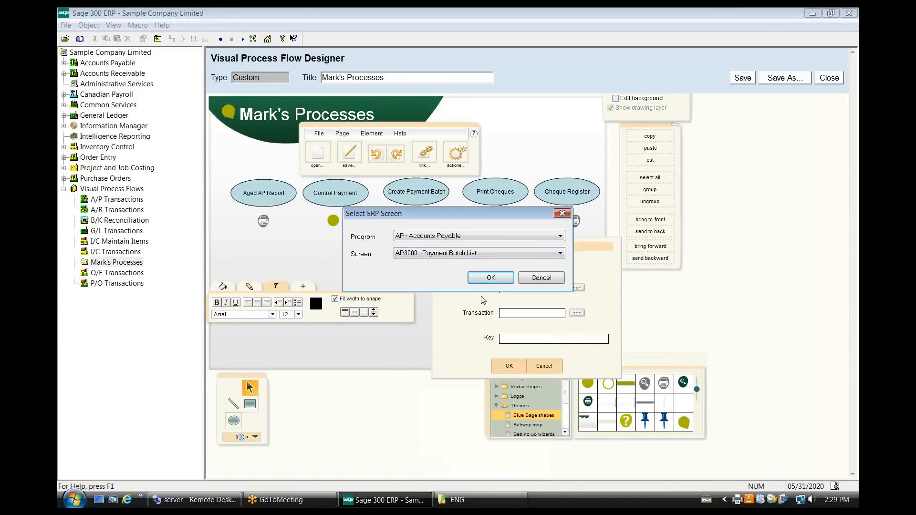
{"action": "left_click", "coordinate": [484, 280]}
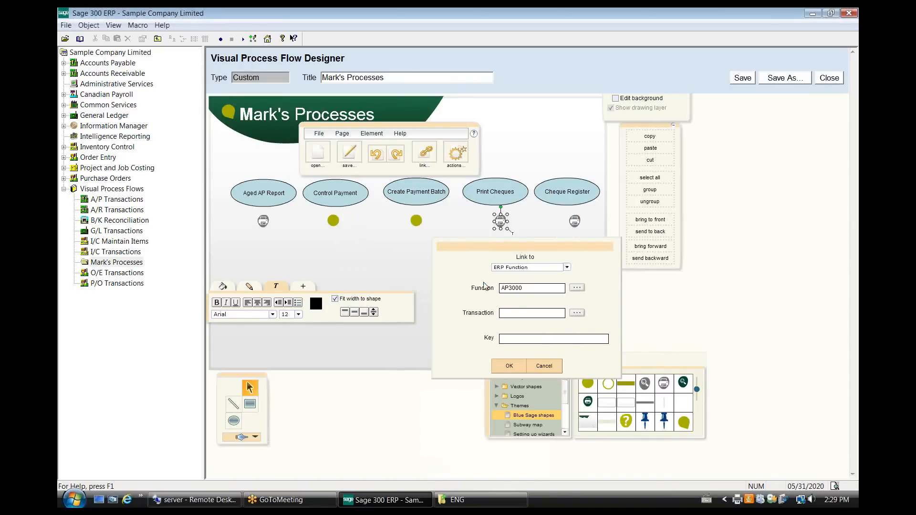
{"action": "left_click", "coordinate": [508, 366]}
Link the printer icon under Cheque Register to the Accounts Payable screen AP7204 - Check Register.
{"action": "left_click", "coordinate": [569, 220]}
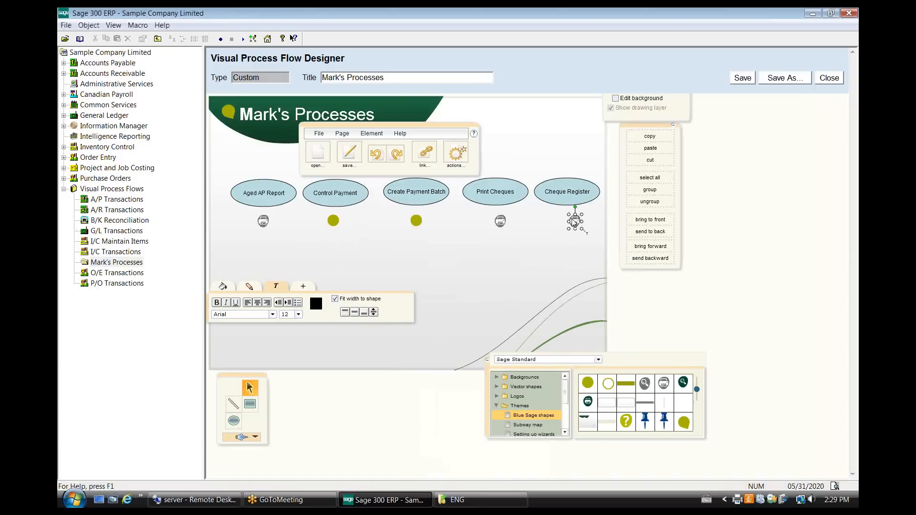
{"action": "left_click", "coordinate": [426, 152]}
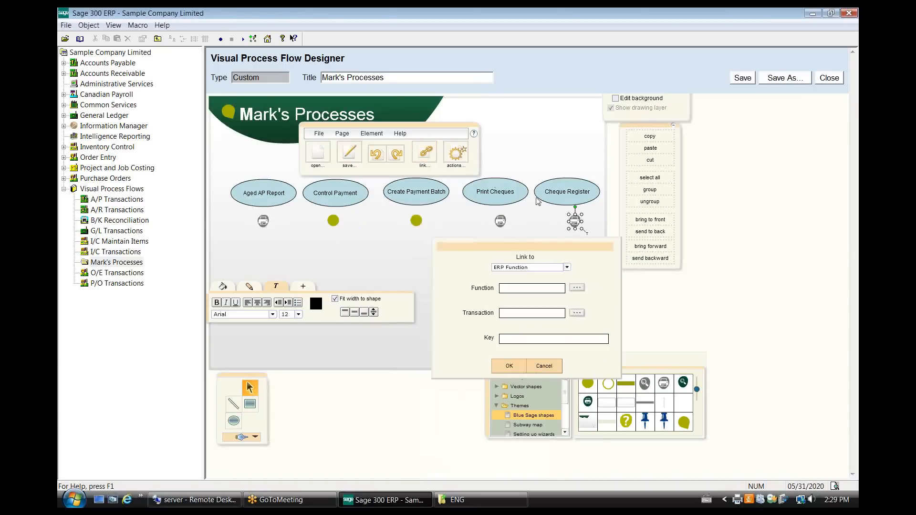
{"action": "left_click", "coordinate": [576, 287]}
{"action": "left_click", "coordinate": [560, 253]}
{"action": "scroll", "coordinate": [564, 289], "scroll_direction": "down", "scroll_amount": 10}
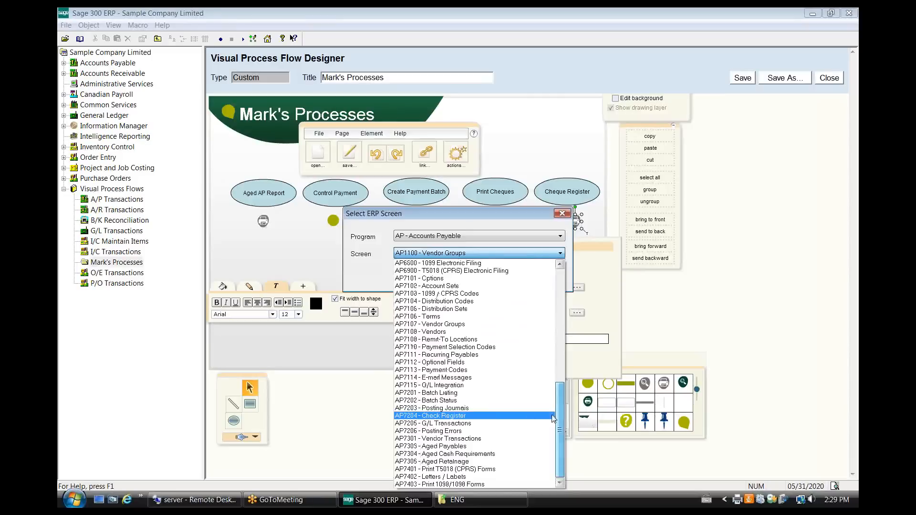
{"action": "left_click", "coordinate": [492, 420]}
{"action": "left_click", "coordinate": [491, 281]}
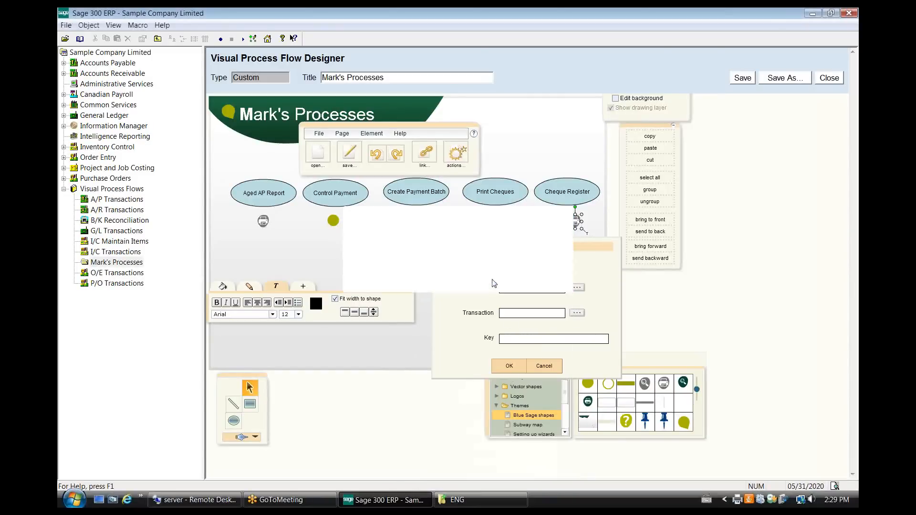
{"action": "left_click", "coordinate": [510, 366]}
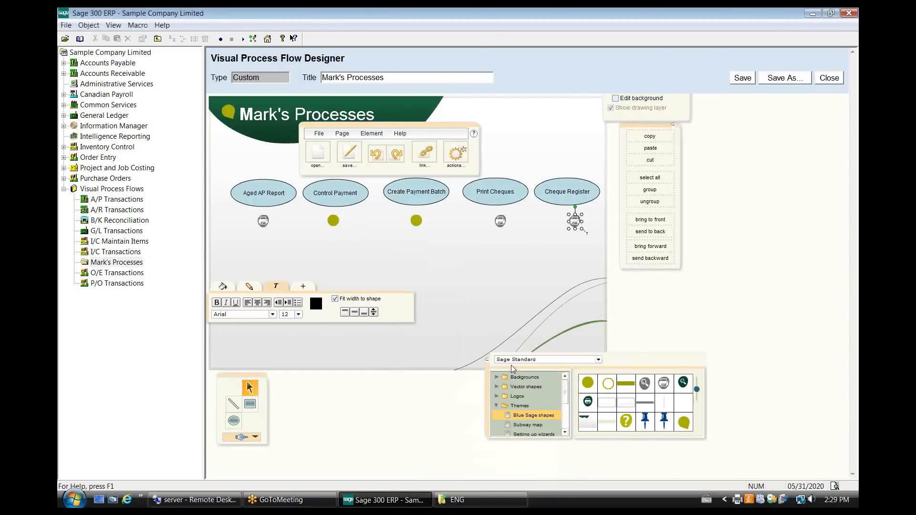
Draw a straight horizontal line through the icon row from the Aged AP Report printer icon to the Cheque Register printer icon.
{"action": "left_click", "coordinate": [468, 260]}
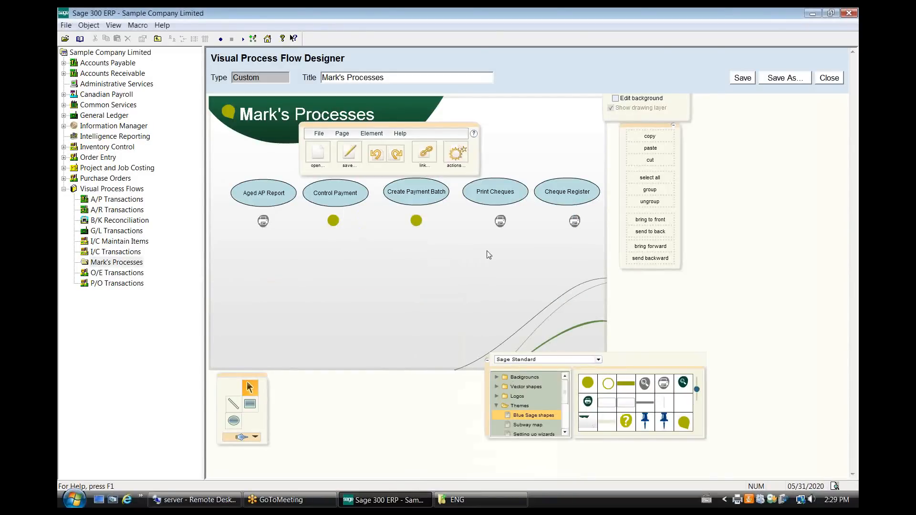
{"action": "left_click", "coordinate": [231, 402]}
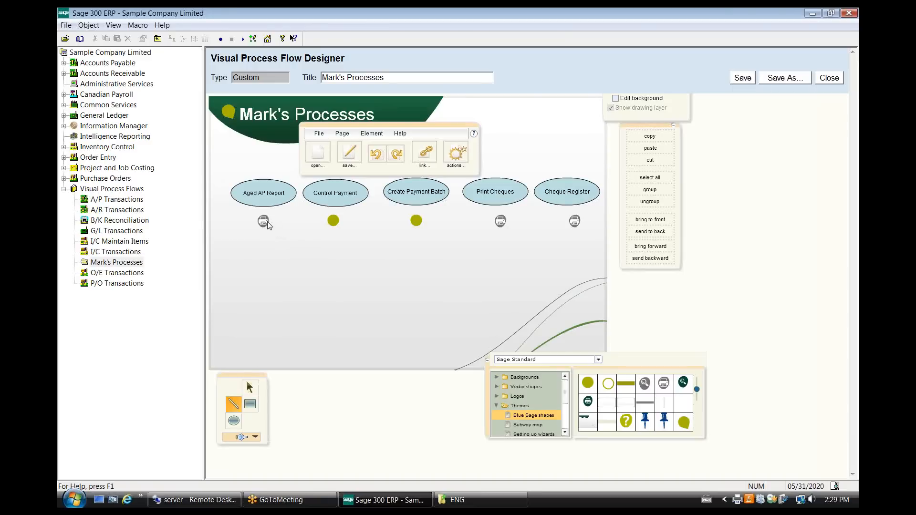
{"action": "left_click_drag", "start_coordinate": [267, 225], "coordinate": [571, 225]}
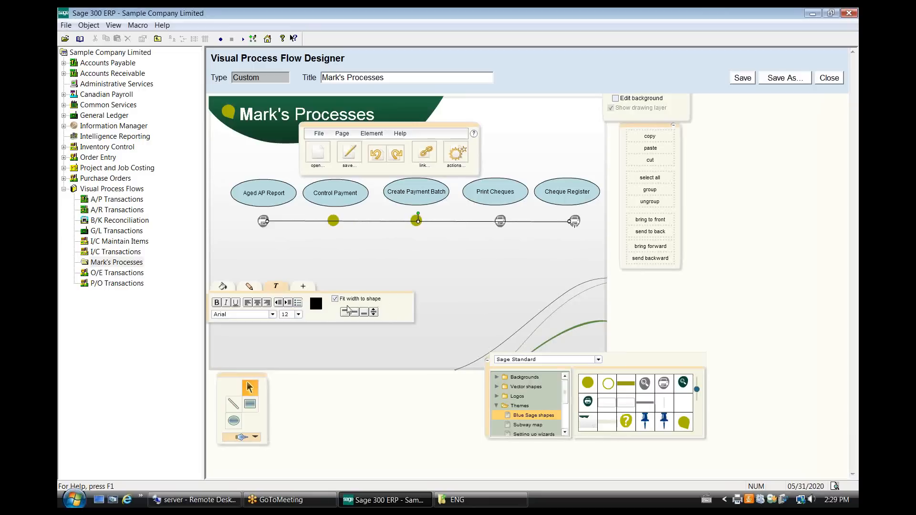
Make the line connecting the icons dashed and slightly thicker.
{"action": "left_click", "coordinate": [252, 289]}
{"action": "left_click", "coordinate": [235, 316]}
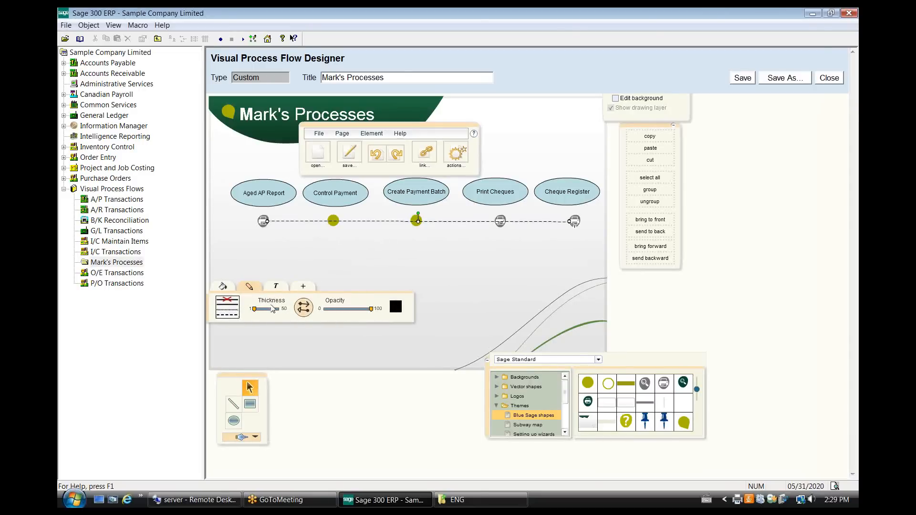
{"action": "left_click_drag", "start_coordinate": [256, 307], "coordinate": [258, 309]}
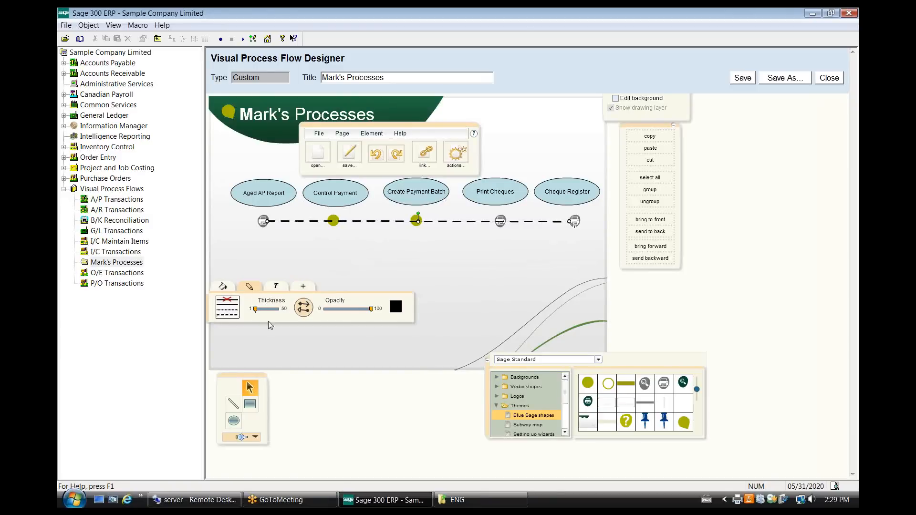
Add a solid arrowhead to the Cheque Register end of the dashed line.
{"action": "left_click", "coordinate": [256, 440]}
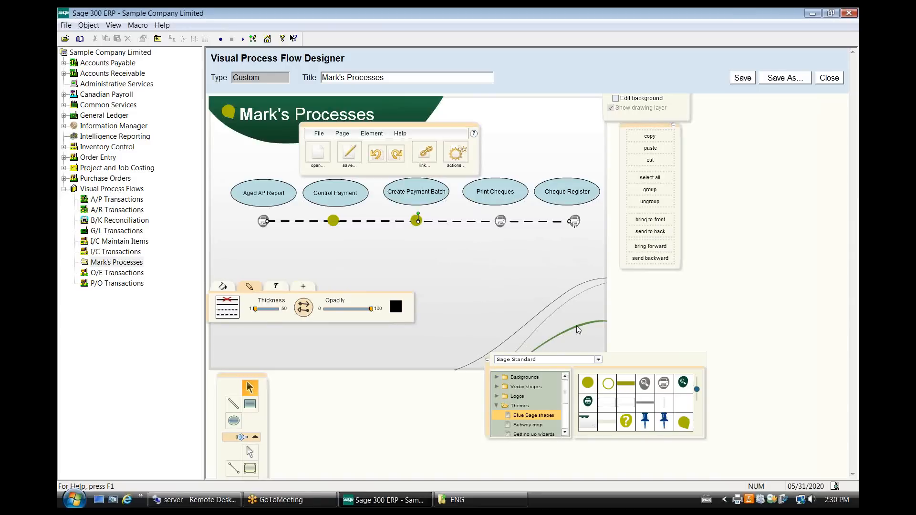
{"action": "left_click_drag", "start_coordinate": [255, 372], "coordinate": [271, 345]}
{"action": "left_click", "coordinate": [306, 306]}
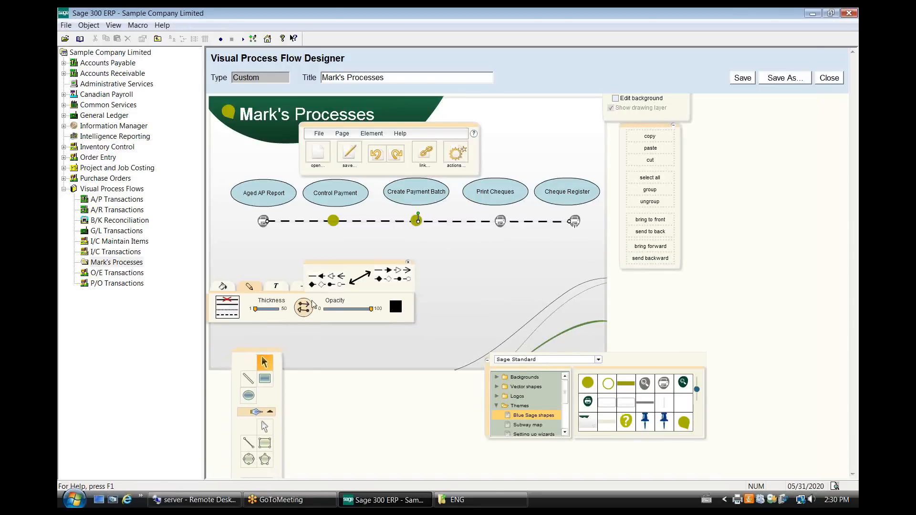
{"action": "left_click", "coordinate": [388, 271]}
{"action": "left_click", "coordinate": [472, 261]}
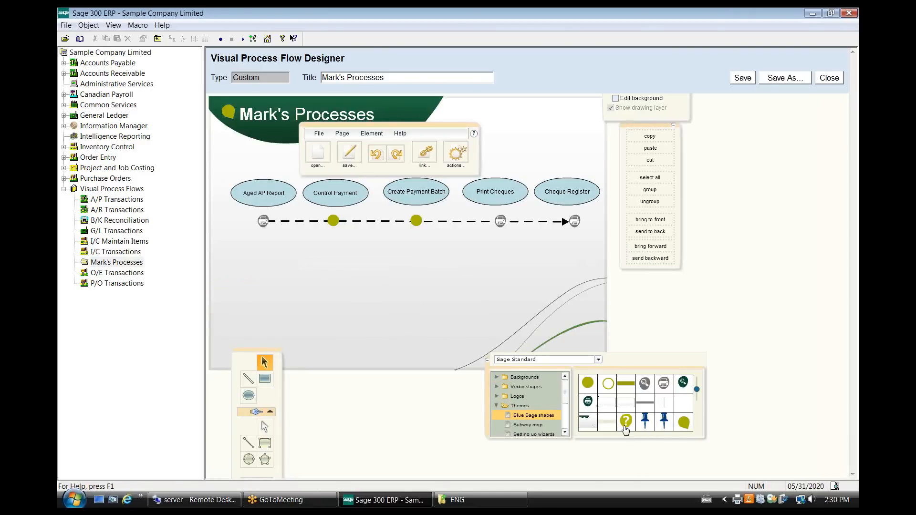
Place a question-mark icon above the Cheque Register ellipse and draw a rectangle with a thin solid outline beside it.
{"action": "left_click_drag", "start_coordinate": [626, 425], "coordinate": [570, 128]}
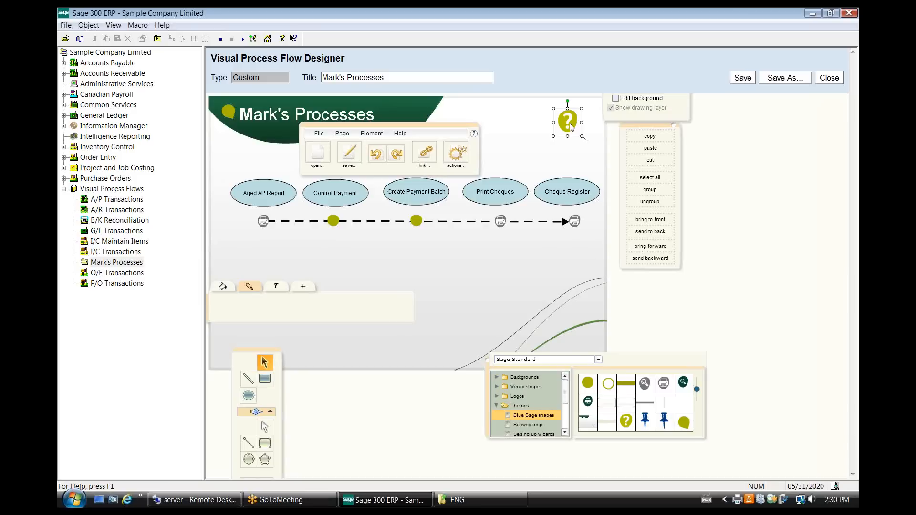
{"action": "left_click_drag", "start_coordinate": [466, 132], "coordinate": [421, 129]}
{"action": "left_click", "coordinate": [269, 379]}
{"action": "left_click_drag", "start_coordinate": [463, 125], "coordinate": [557, 157]}
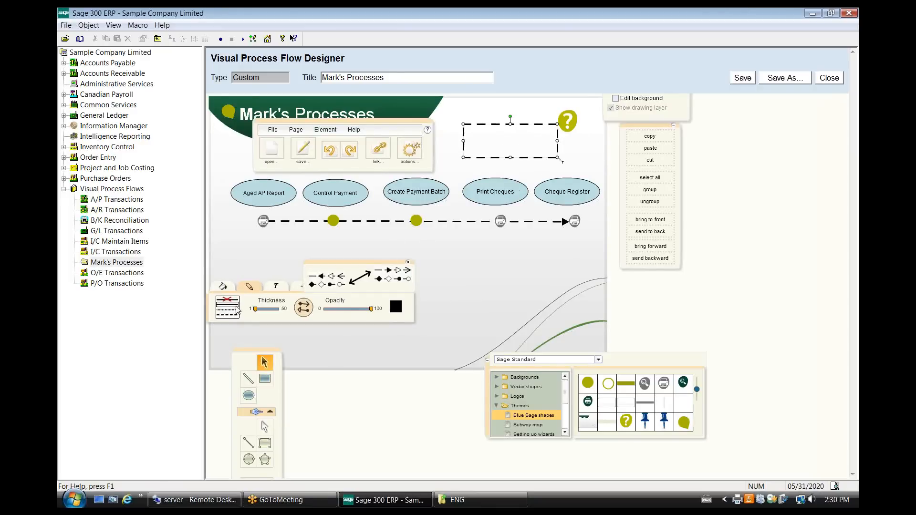
{"action": "left_click_drag", "start_coordinate": [255, 308], "coordinate": [254, 309]}
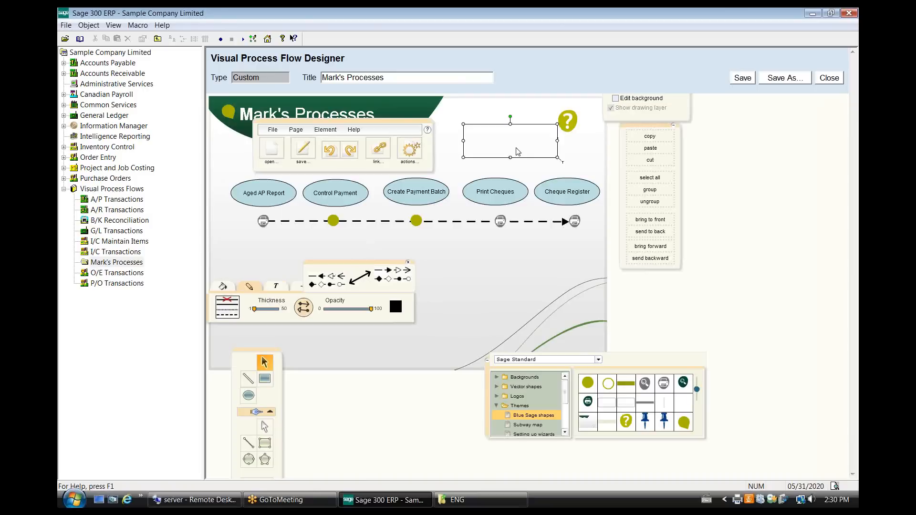
Enter the text "THis is an explanation of this process" in the rectangle beside the question-mark icon.
{"action": "left_click", "coordinate": [563, 163]}
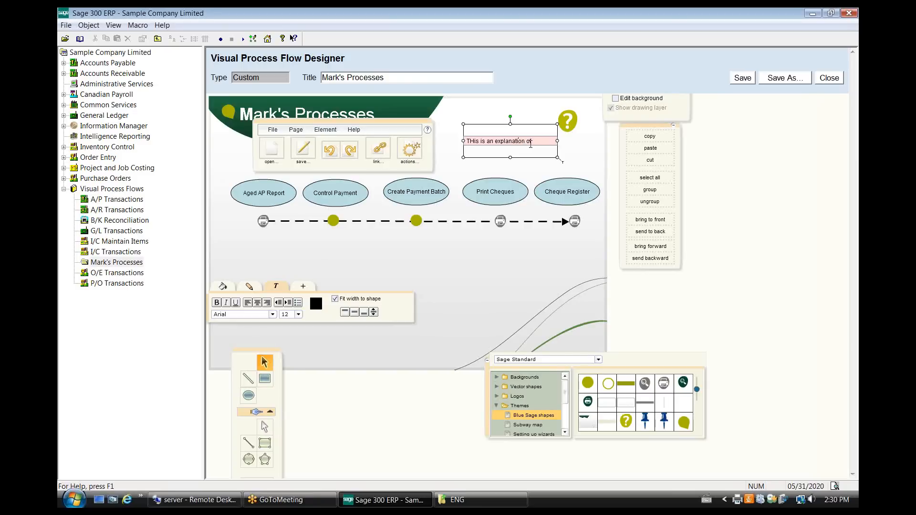
{"action": "type", "text": "THis is an explanation of this process"}
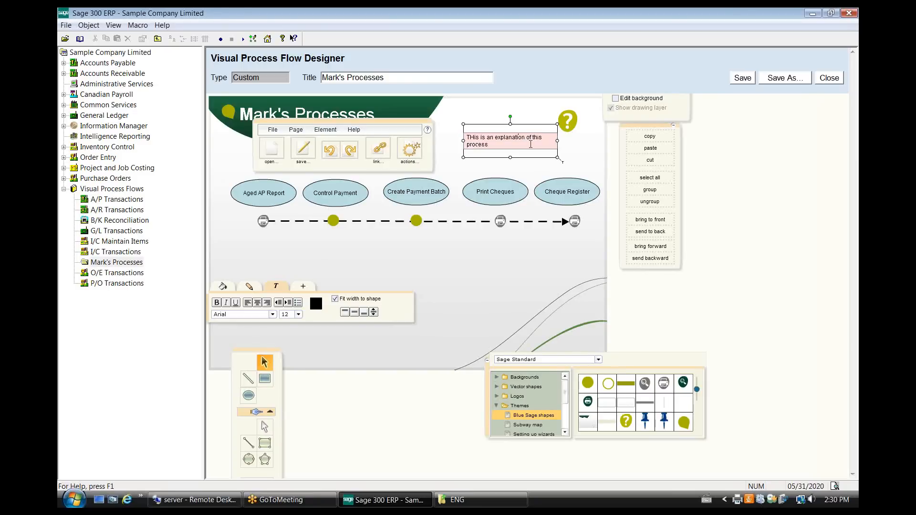
{"action": "left_click", "coordinate": [493, 159]}
{"action": "left_click", "coordinate": [511, 145]}
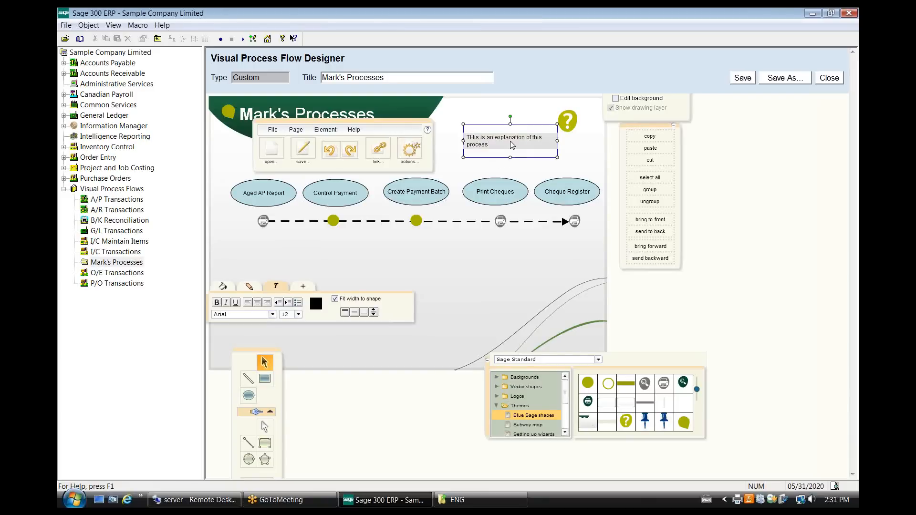
Add an action to the question-mark icon (element 21) so it shows the explanation box (element 22) as a tooltip.
{"action": "left_click", "coordinate": [576, 126]}
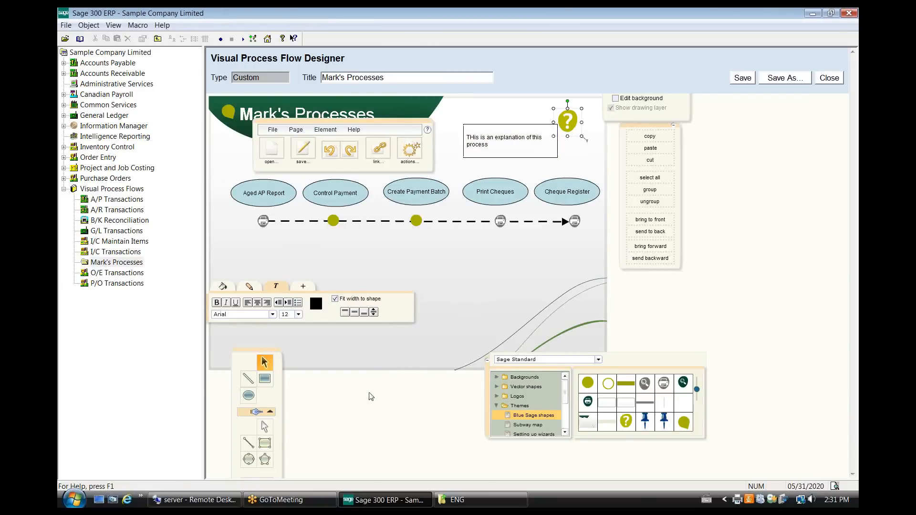
{"action": "left_click", "coordinate": [410, 150]}
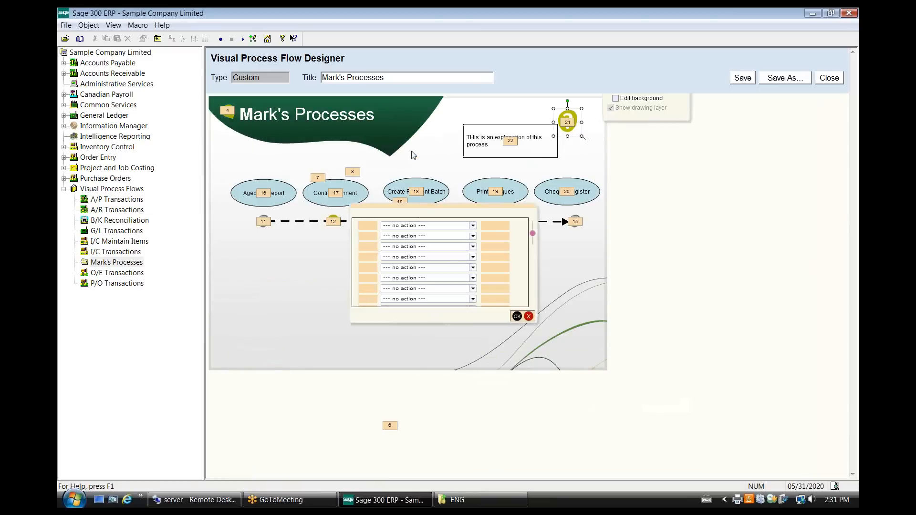
{"action": "left_click", "coordinate": [371, 226]}
{"action": "left_click", "coordinate": [484, 225]}
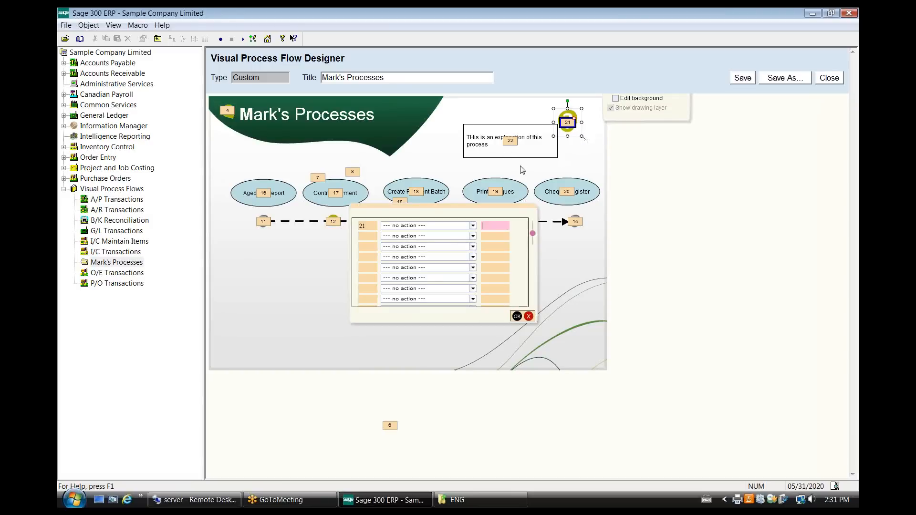
{"action": "type", "text": "22"}
{"action": "left_click", "coordinate": [473, 226]}
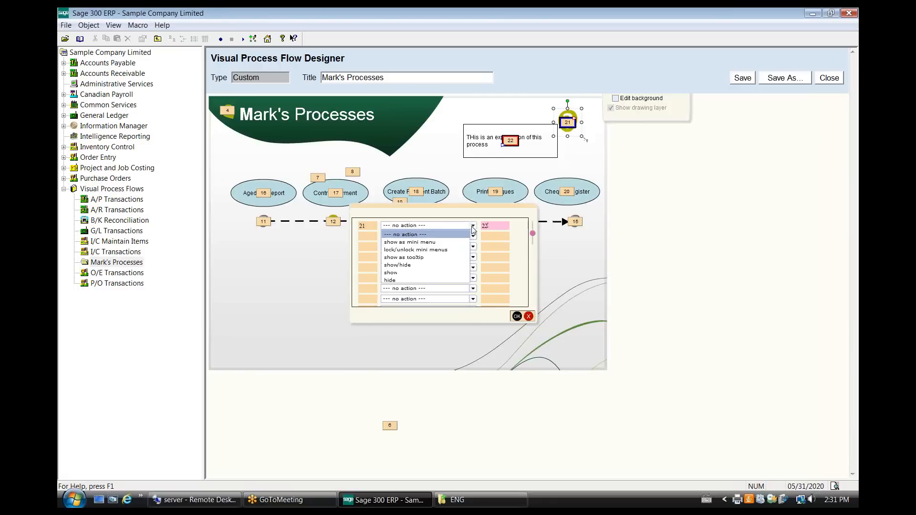
{"action": "left_click", "coordinate": [428, 258]}
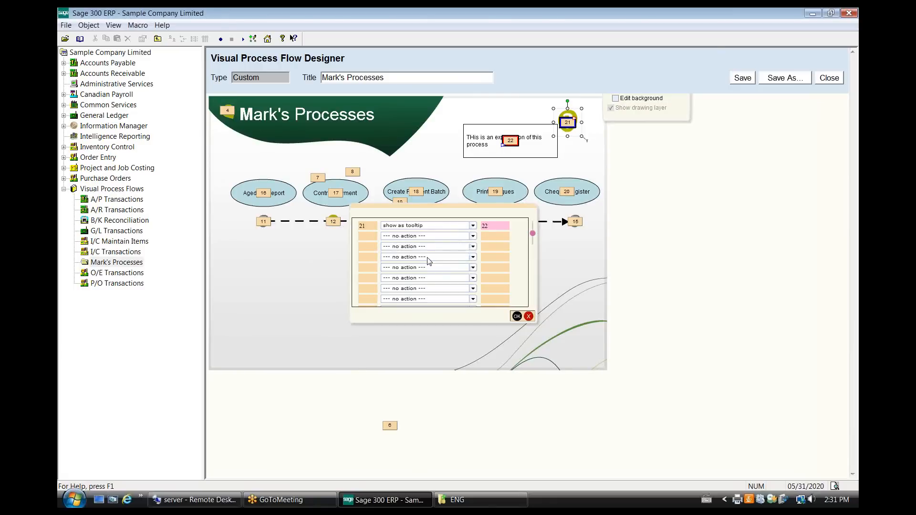
{"action": "left_click", "coordinate": [516, 316]}
Draw a rectangle below the process line on the Aged AP Report side and enter the centred text "Computrack Support" in it.
{"action": "left_click_drag", "start_coordinate": [389, 299], "coordinate": [636, 307]}
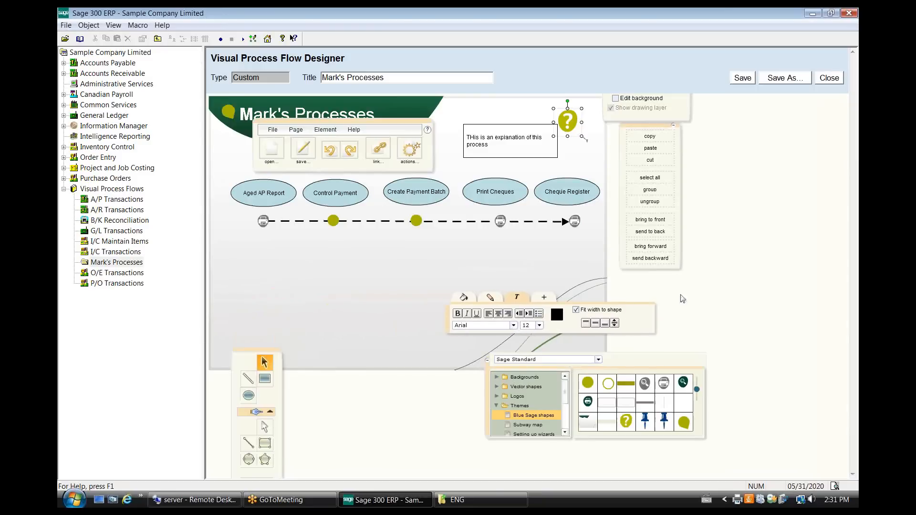
{"action": "left_click", "coordinate": [265, 382]}
{"action": "mouse_move", "coordinate": [242, 286]}
{"action": "left_mouse_down"}
{"action": "mouse_move", "coordinate": [341, 292]}
{"action": "mouse_move", "coordinate": [352, 317]}
{"action": "left_mouse_up"}
{"action": "double_click", "coordinate": [329, 313]}
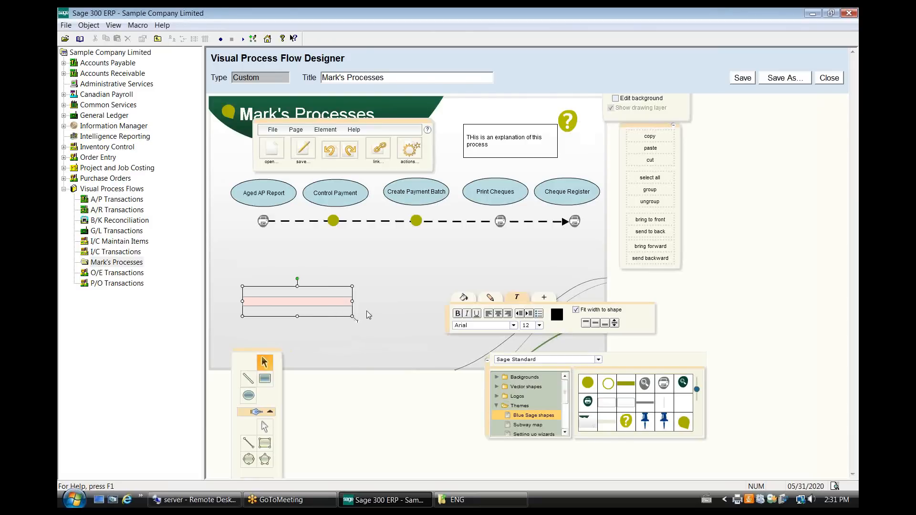
{"action": "type", "text": "Computrack Support"}
{"action": "left_click", "coordinate": [371, 315]}
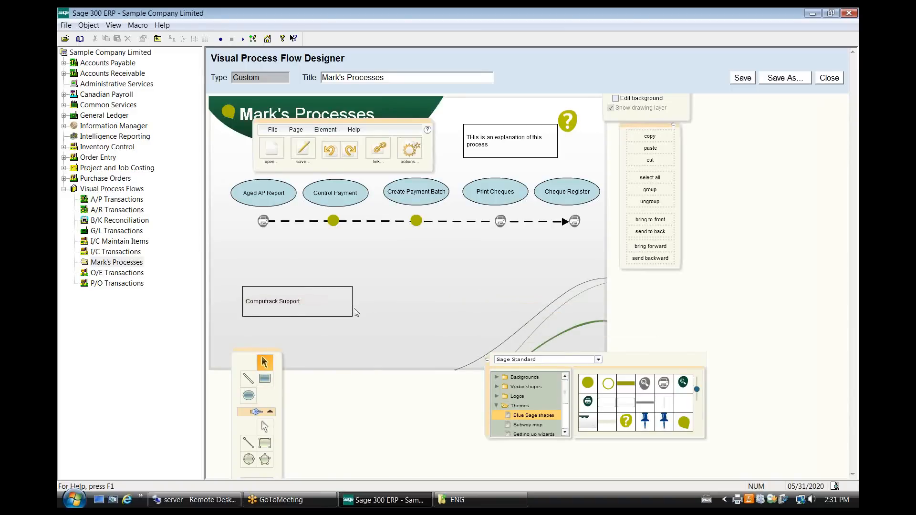
{"action": "left_click", "coordinate": [351, 311]}
{"action": "left_click", "coordinate": [498, 313]}
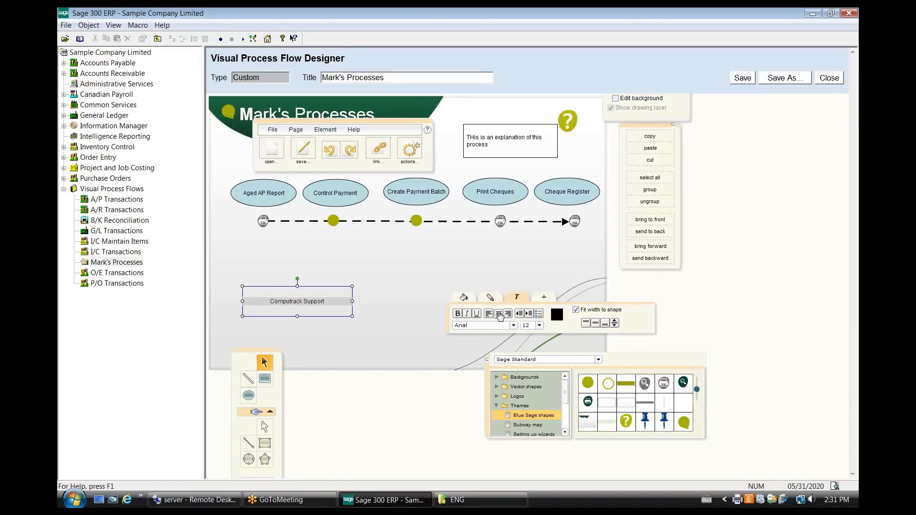
{"action": "left_click", "coordinate": [379, 149]}
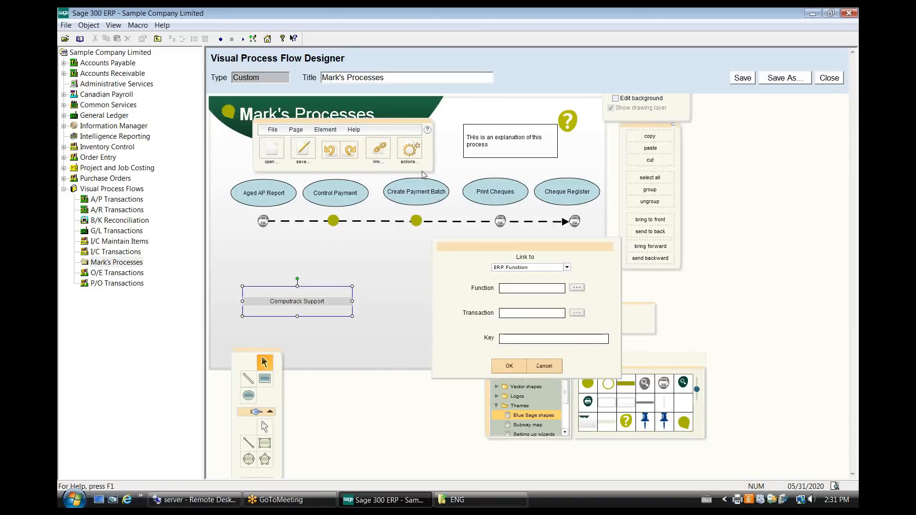
{"action": "left_click", "coordinate": [566, 268]}
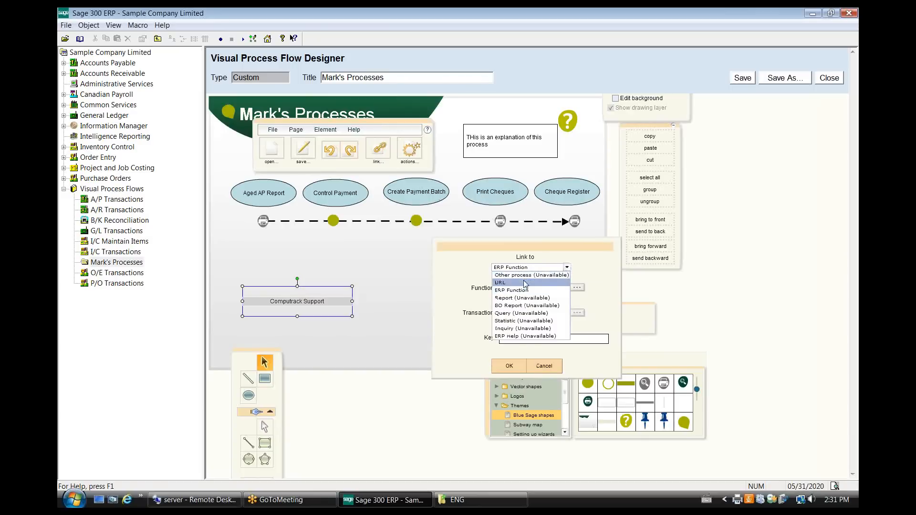
{"action": "left_click", "coordinate": [525, 285]}
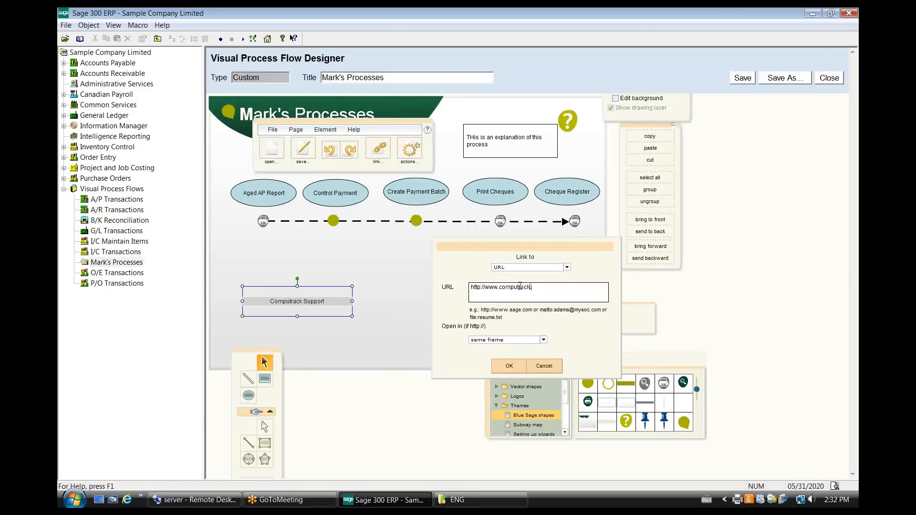
{"action": "left_click", "coordinate": [512, 368]}
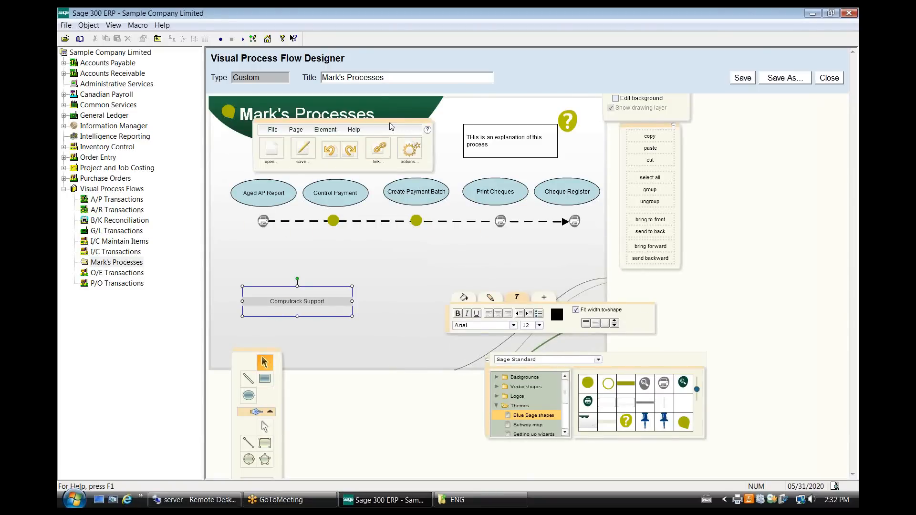
Insert "AP" before "Processes" in both the page heading and the flow title, and close the designer with the changes saved.
{"action": "left_click_drag", "start_coordinate": [392, 127], "coordinate": [448, 240]}
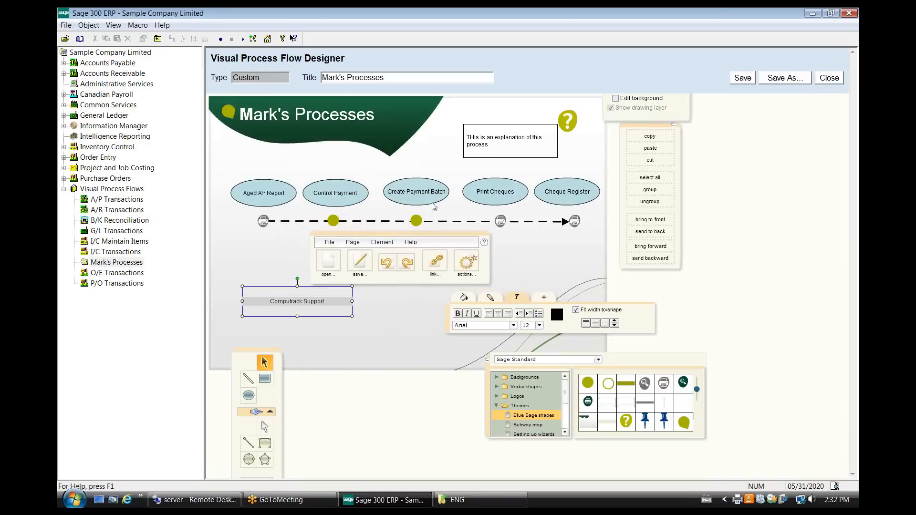
{"action": "left_click", "coordinate": [324, 119]}
{"action": "double_click", "coordinate": [324, 119]}
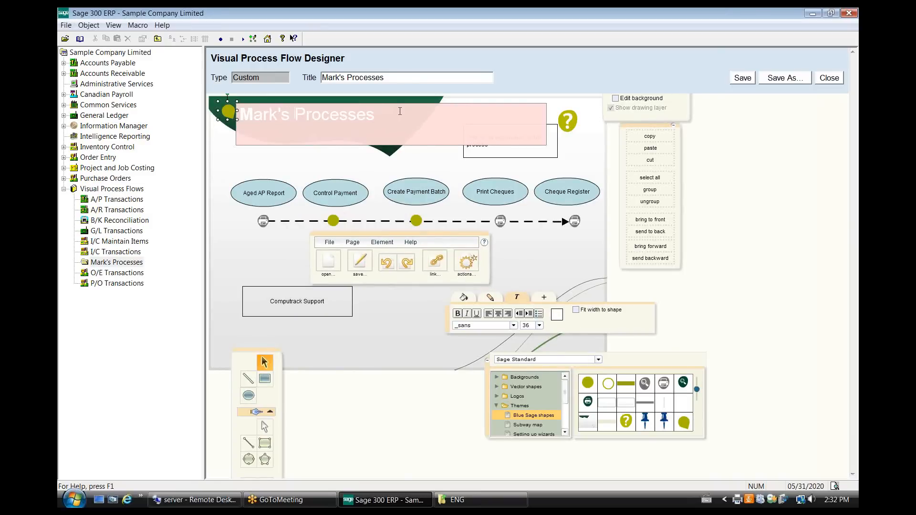
{"action": "type", "text": "AP"}
{"action": "type", "text": "AP"}
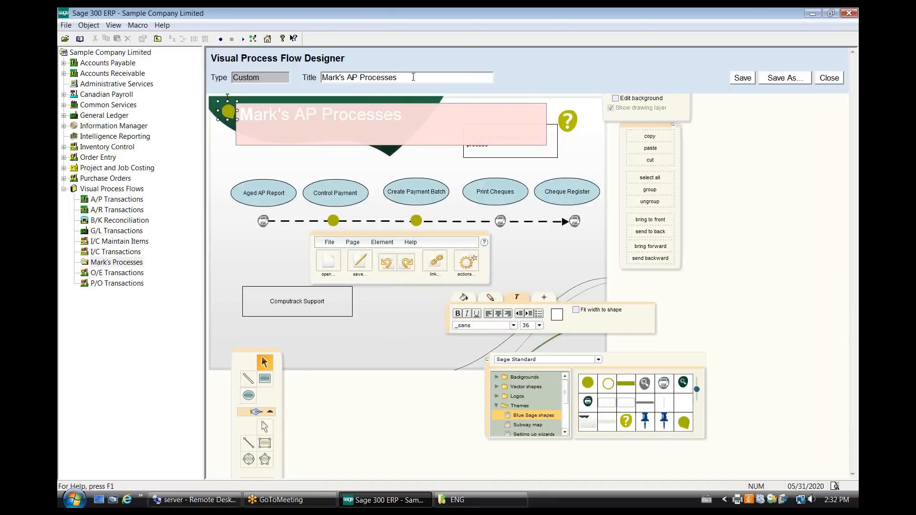
{"action": "left_click", "coordinate": [828, 78]}
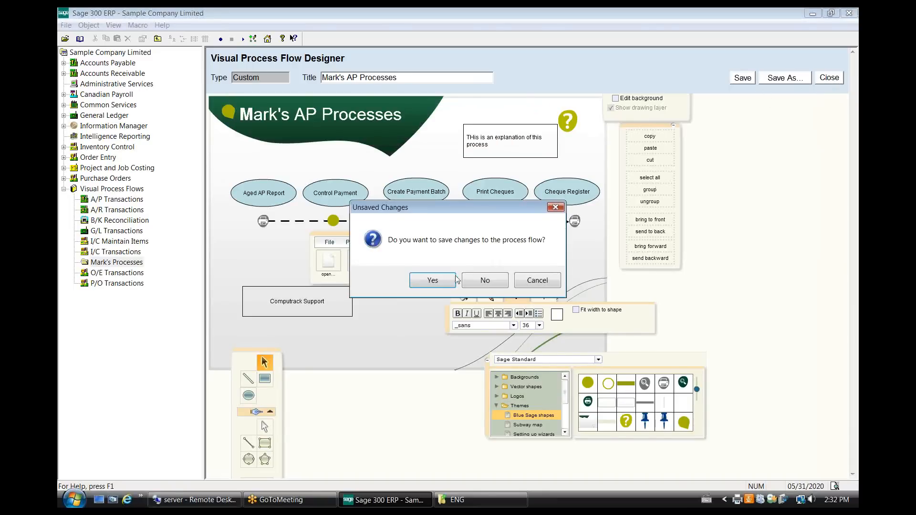
{"action": "left_click", "coordinate": [432, 280]}
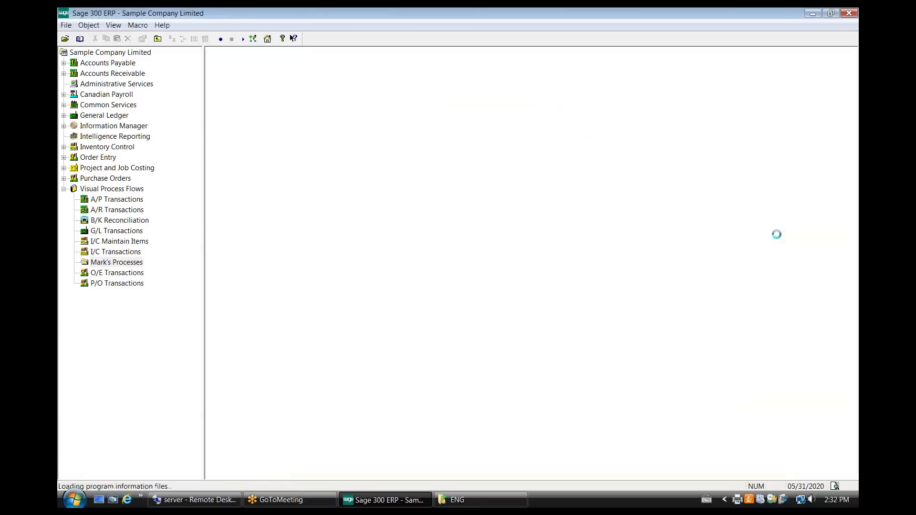
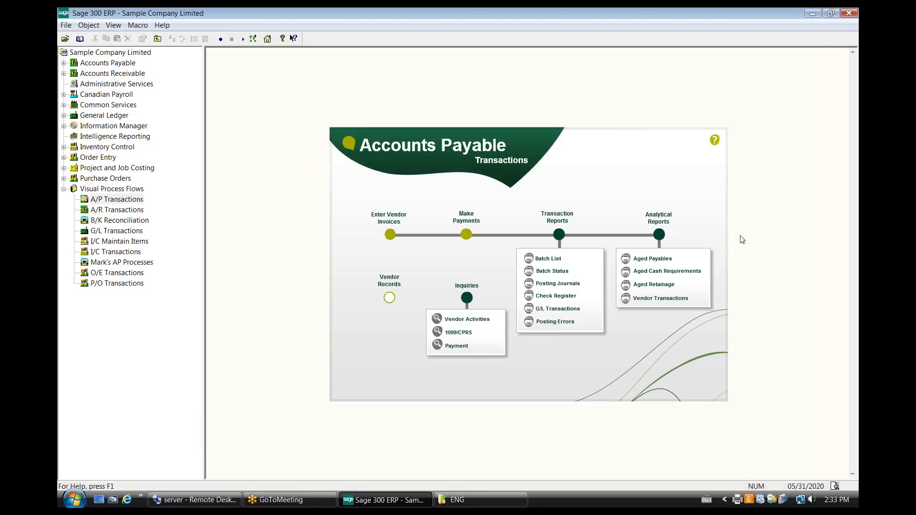
Close the Sample Company Limited desktop that shows the A/P Transactions process flow.
{"action": "left_click", "coordinate": [851, 22]}
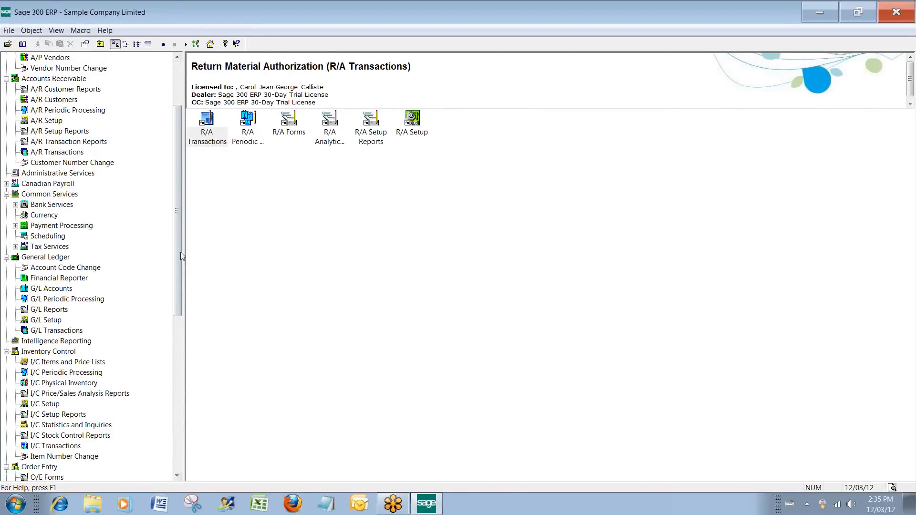
Open Order Entry from the O/E Transactions, bring up the first existing order and go to its Deliver By date.
{"action": "left_click_drag", "start_coordinate": [176, 273], "coordinate": [176, 379]}
{"action": "left_click", "coordinate": [57, 320]}
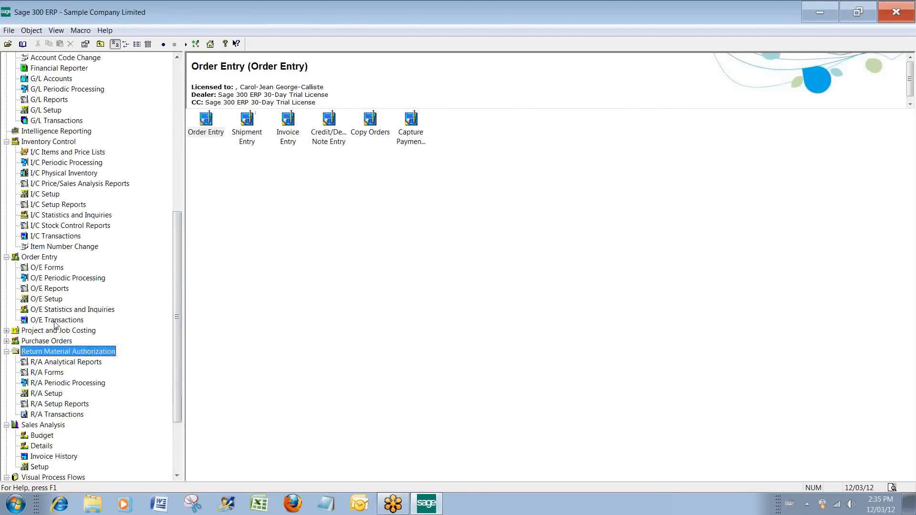
{"action": "double_click", "coordinate": [205, 122]}
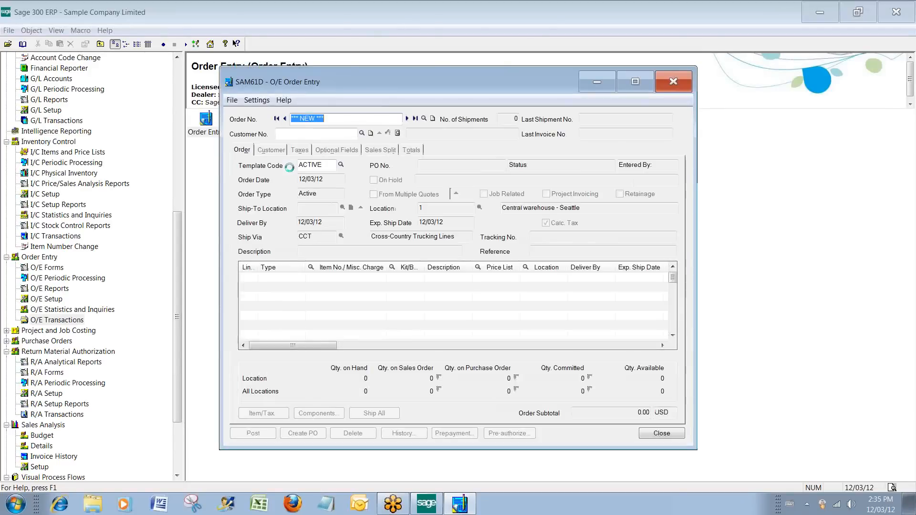
{"action": "left_click", "coordinate": [406, 119]}
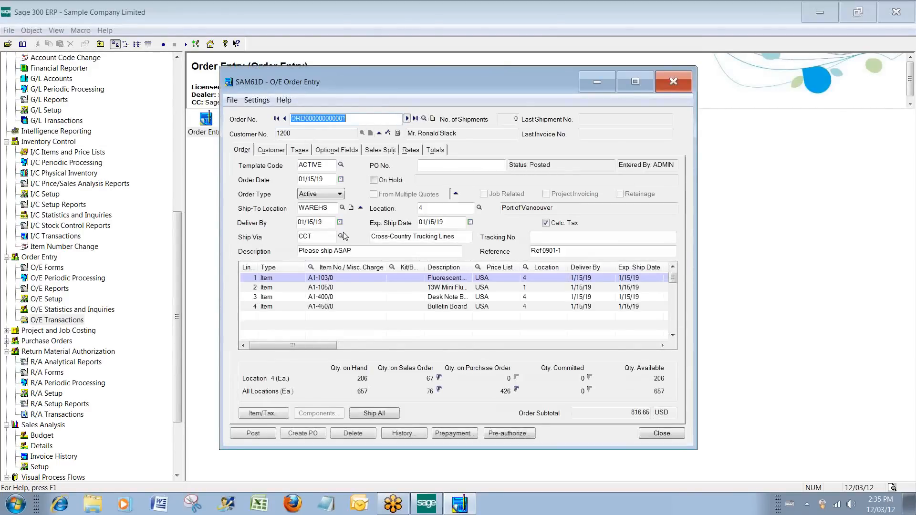
{"action": "left_click", "coordinate": [325, 223]}
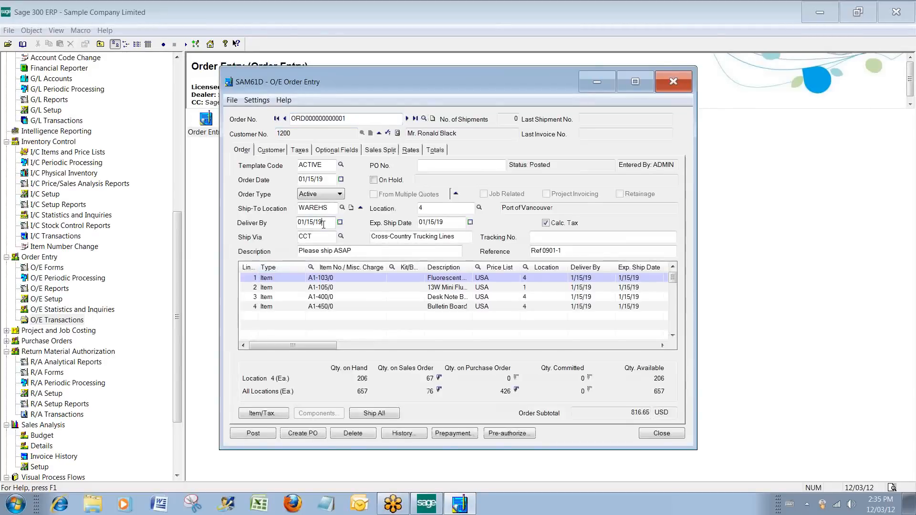